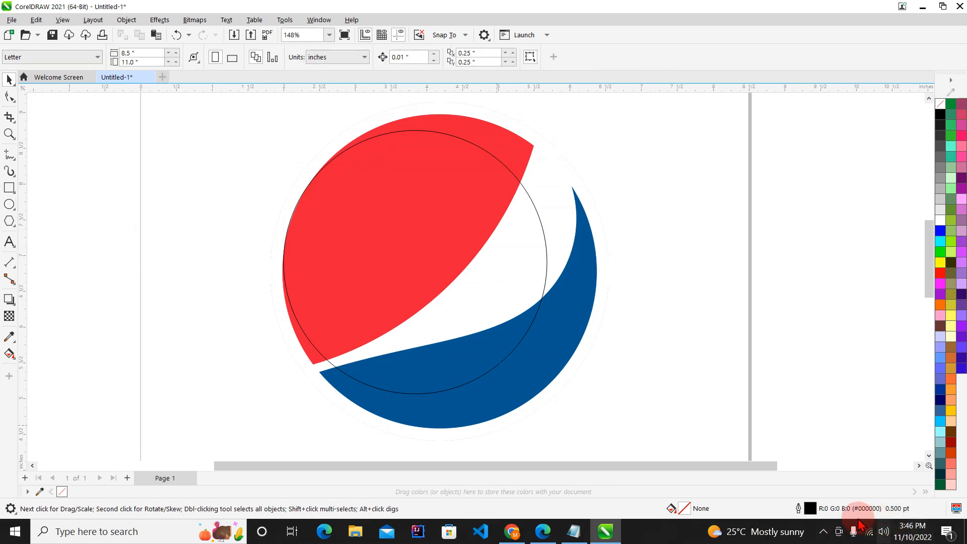
pyautogui.click(823, 532)
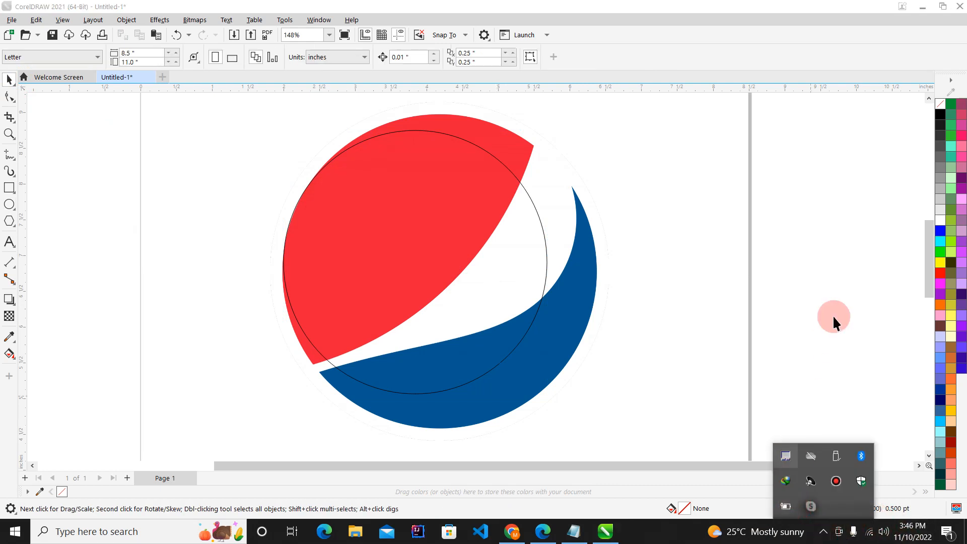
pyautogui.click(838, 299)
# - Enlarge the circle outline to about 4.36 inches in diameter to match the logo's outer edge
pyautogui.click(474, 298)
pyautogui.scroll(-2, 475, 299)
pyautogui.moveTo(519, 356); pyautogui.dragTo(540, 378)
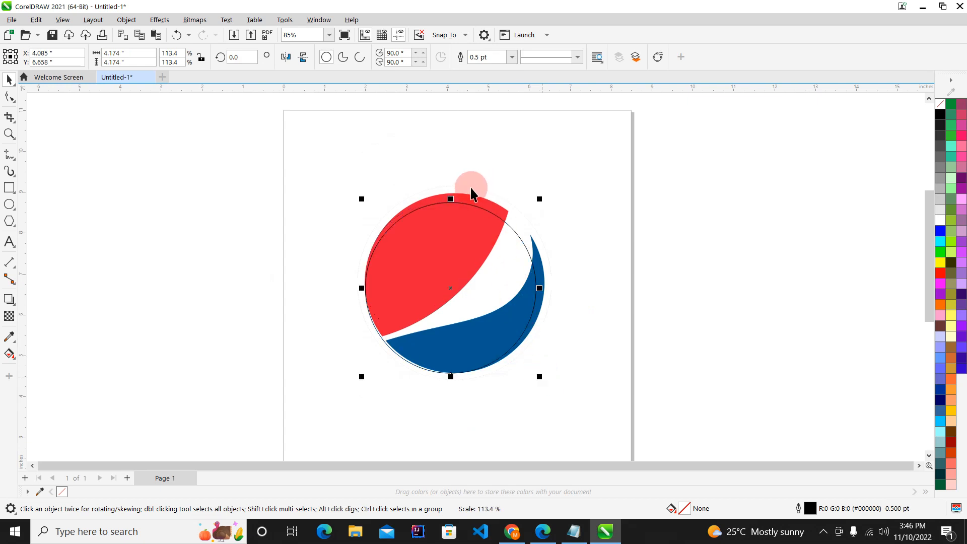
pyautogui.scroll(2, 472, 193)
pyautogui.moveTo(576, 211); pyautogui.dragTo(587, 197)
pyautogui.scroll(1, 581, 201)
pyautogui.scroll(-3, 559, 210)
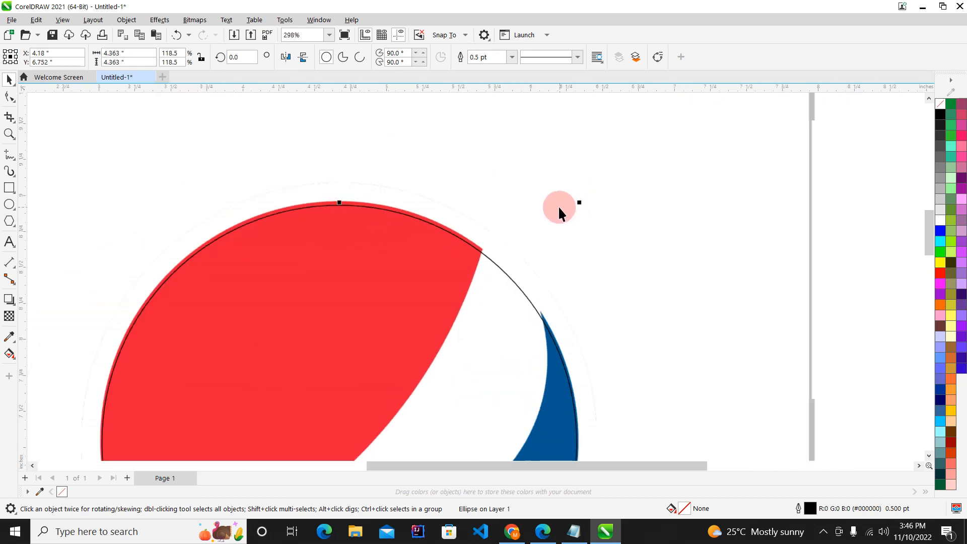
# - Nudge the circle outline to about X 4.205, Y 6.762 inches to line it up with the logo's round edge
pyautogui.keyDown('shift'); pyautogui.click(581, 241); pyautogui.keyUp('shift')
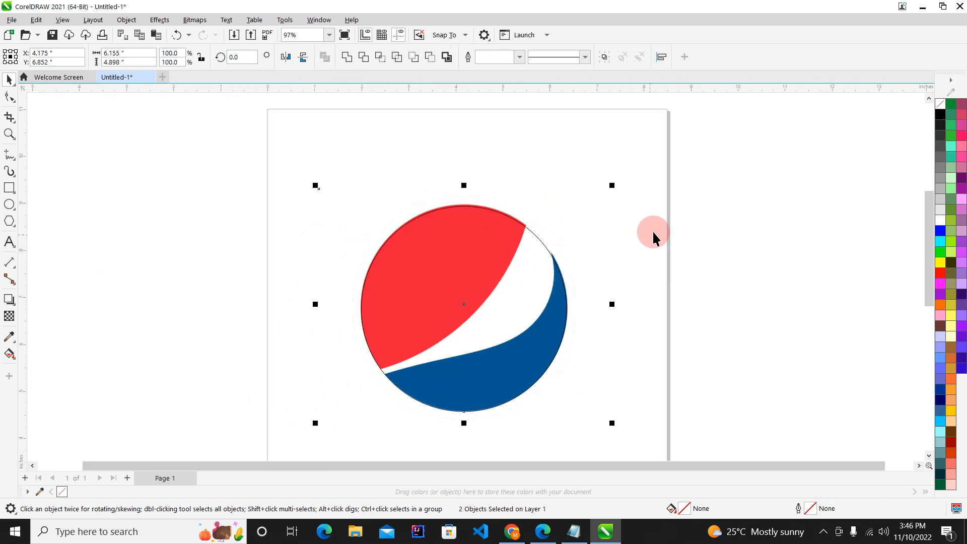
pyautogui.click(529, 262)
pyautogui.scroll(2, 486, 413)
pyautogui.scroll(1, 486, 413)
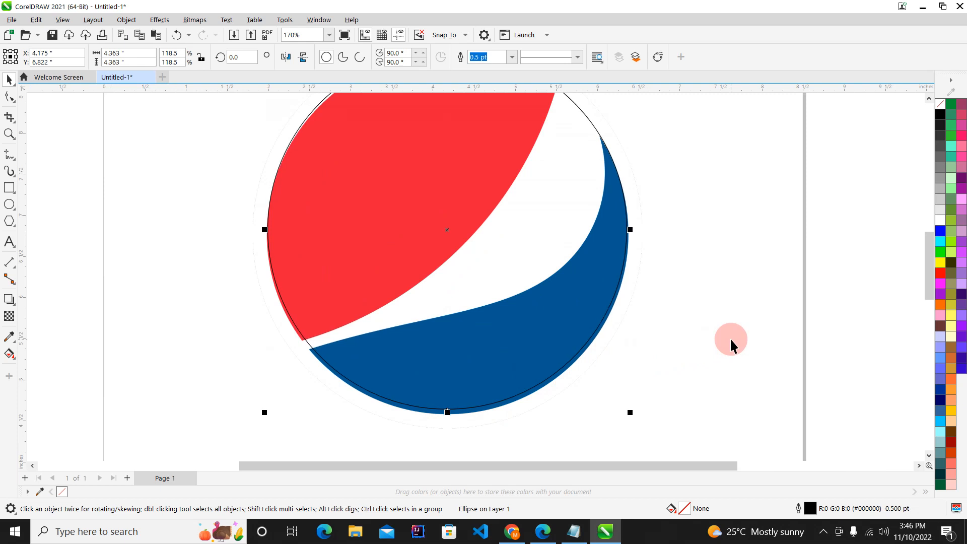
pyautogui.scroll(6, 453, 433)
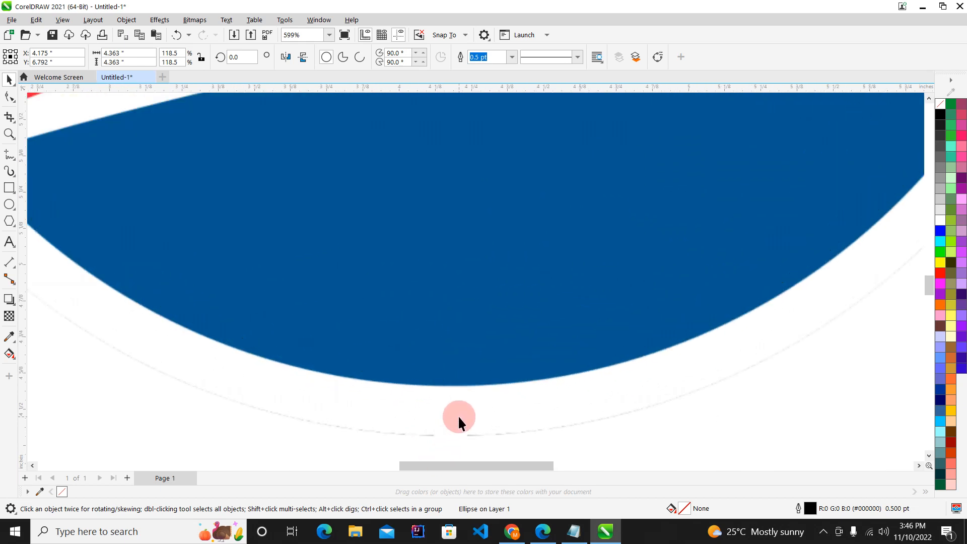
pyautogui.scroll(-2, 458, 410)
pyautogui.scroll(-6, 458, 410)
pyautogui.click(658, 326)
pyautogui.scroll(3, 538, 220)
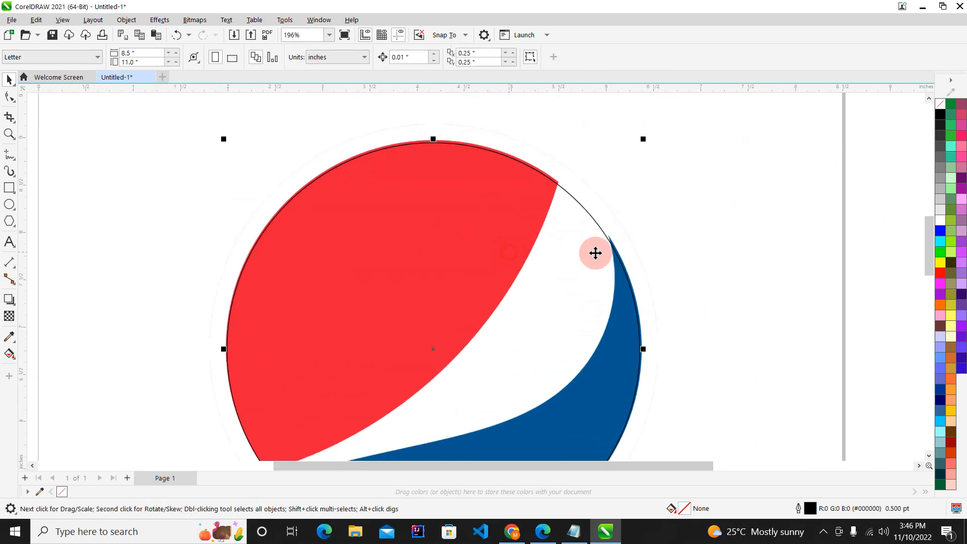
pyautogui.press('Right')
pyautogui.press('Right')
pyautogui.press('Right')
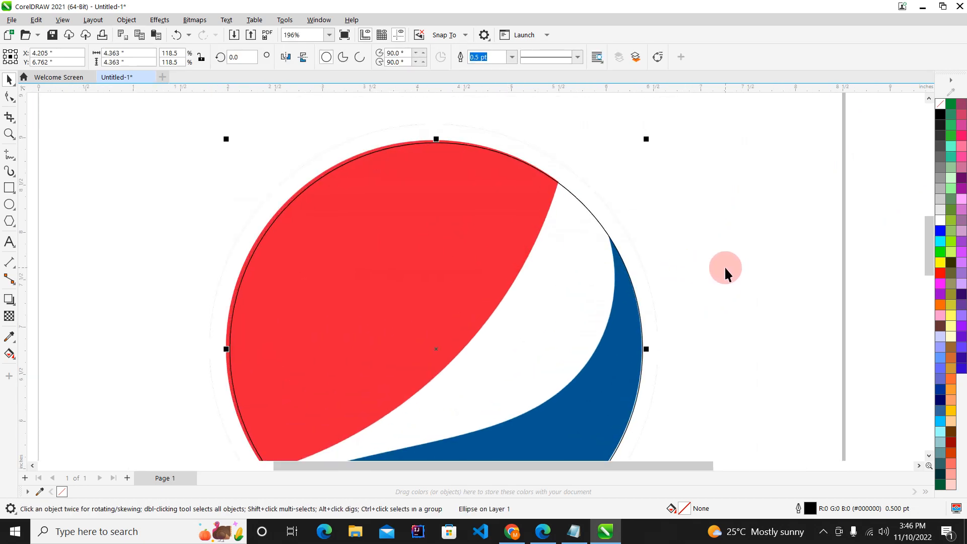
# - Resize the circle from its two lower corners to about 4.357 inches in diameter, fitting the logo's bottom edge
pyautogui.scroll(-2, 568, 234)
pyautogui.scroll(1, 371, 309)
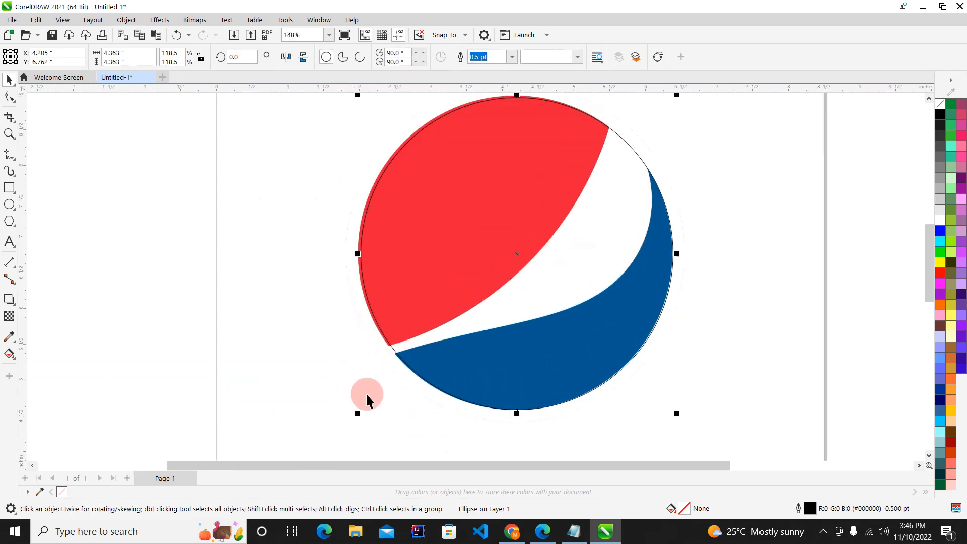
pyautogui.scroll(3, 358, 410)
pyautogui.moveTo(364, 410); pyautogui.dragTo(361, 412)
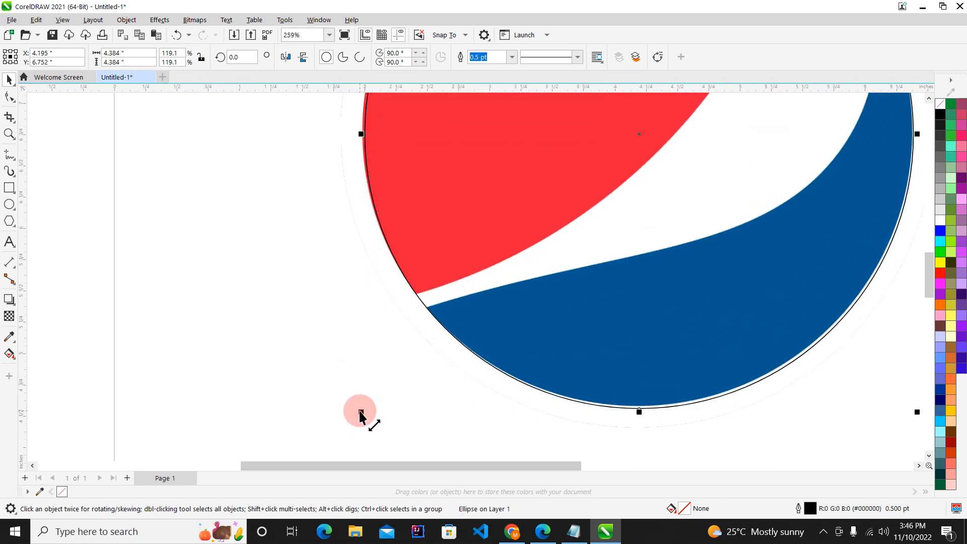
pyautogui.scroll(-3, 360, 412)
pyautogui.scroll(1, 659, 352)
pyautogui.moveTo(687, 430); pyautogui.dragTo(684, 433)
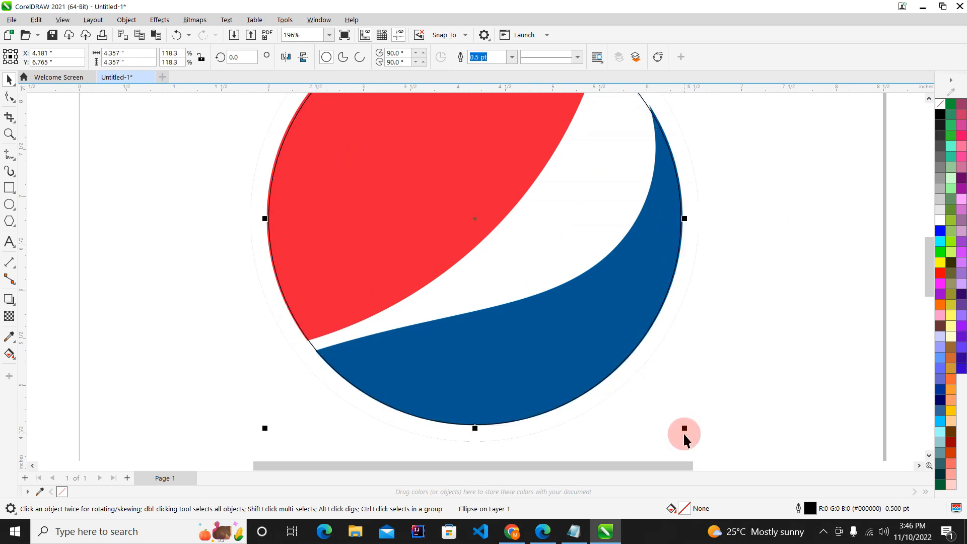
# - Enlarge the circle from its upper-right corner to about 4.381 inches so it follows the red shape's top edge
pyautogui.scroll(-1, 608, 421)
pyautogui.scroll(1, 635, 220)
pyautogui.scroll(2, 633, 218)
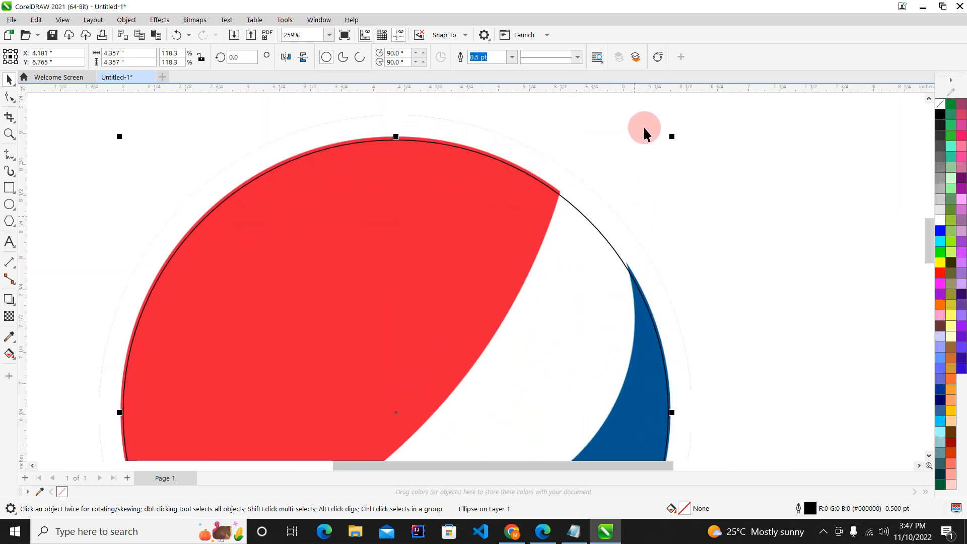
pyautogui.moveTo(683, 152); pyautogui.dragTo(686, 145)
pyautogui.scroll(-4, 655, 166)
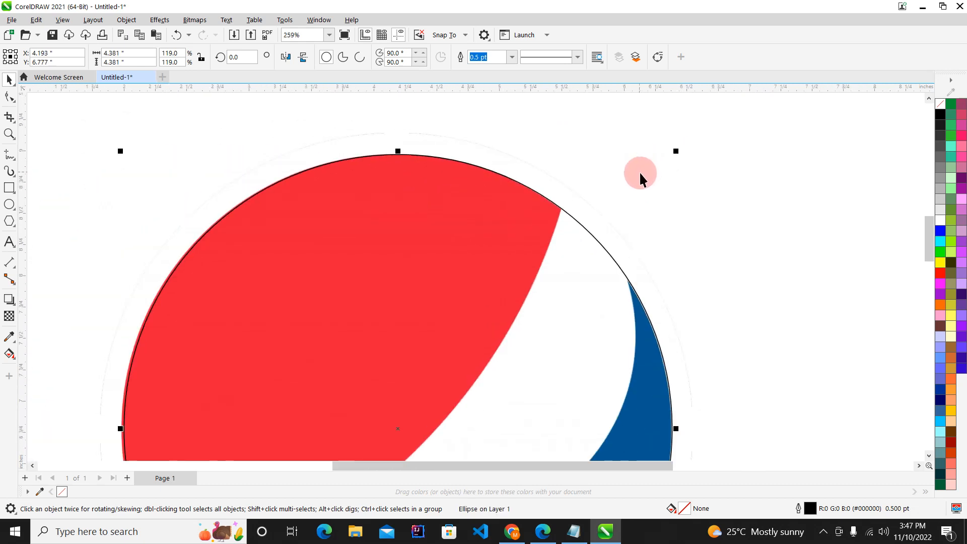
pyautogui.click(754, 199)
# - Enlarge the circle from its lower-left corner to about 4.399 inches to fit the logo's lower-left edge
pyautogui.click(527, 291)
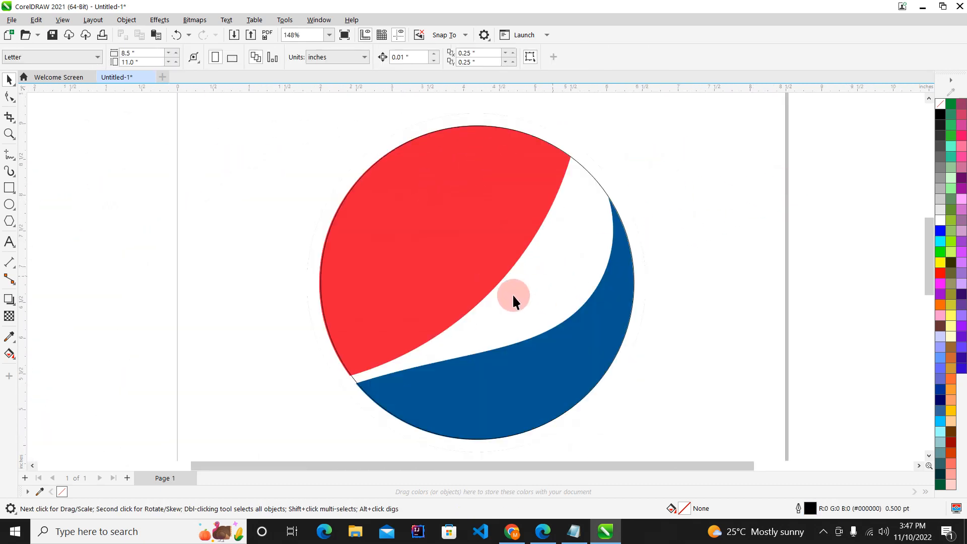
pyautogui.click(383, 384)
pyautogui.scroll(-2, 382, 362)
pyautogui.scroll(6, 378, 342)
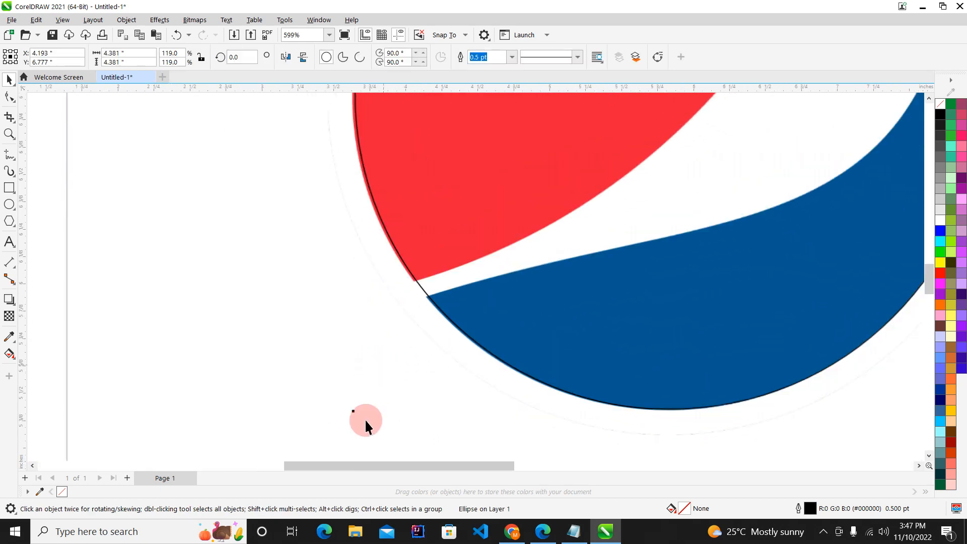
pyautogui.scroll(-1, 373, 393)
pyautogui.moveTo(353, 399); pyautogui.dragTo(338, 399)
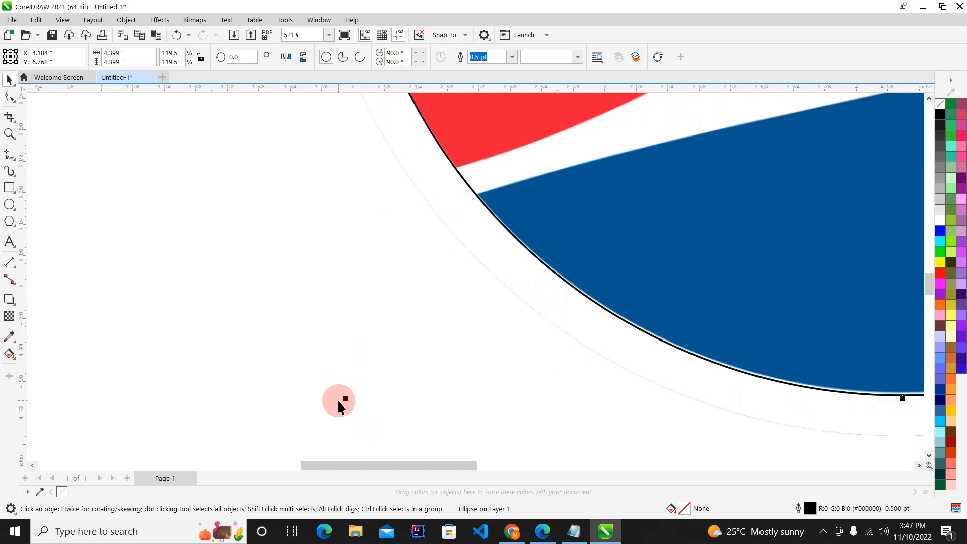
pyautogui.press('F4')
# - Try shifting the circle outline sideways from the logo, and undo the move
pyautogui.click(604, 242)
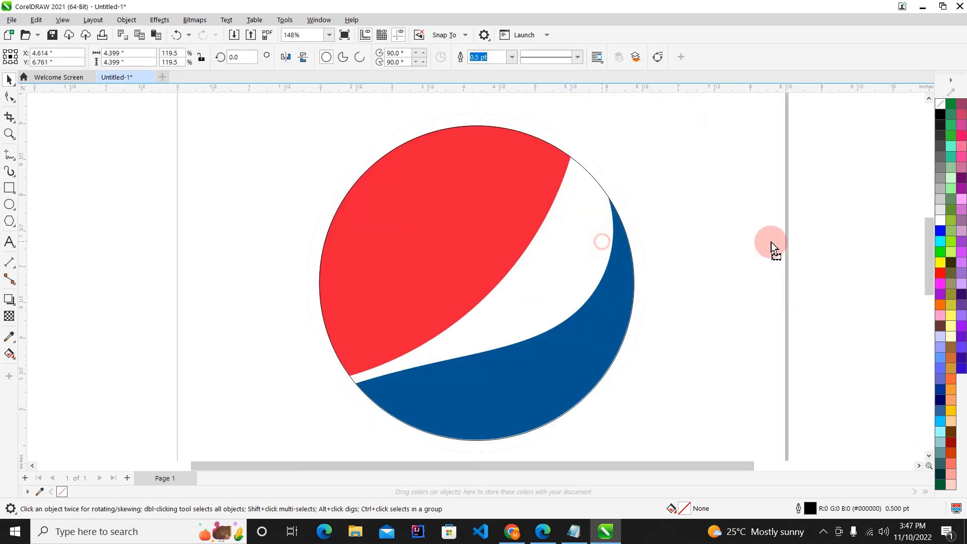
pyautogui.click(741, 230)
pyautogui.hotkey('ctrl', 'z')
# - Check the circle's width and height values
pyautogui.click(146, 59)
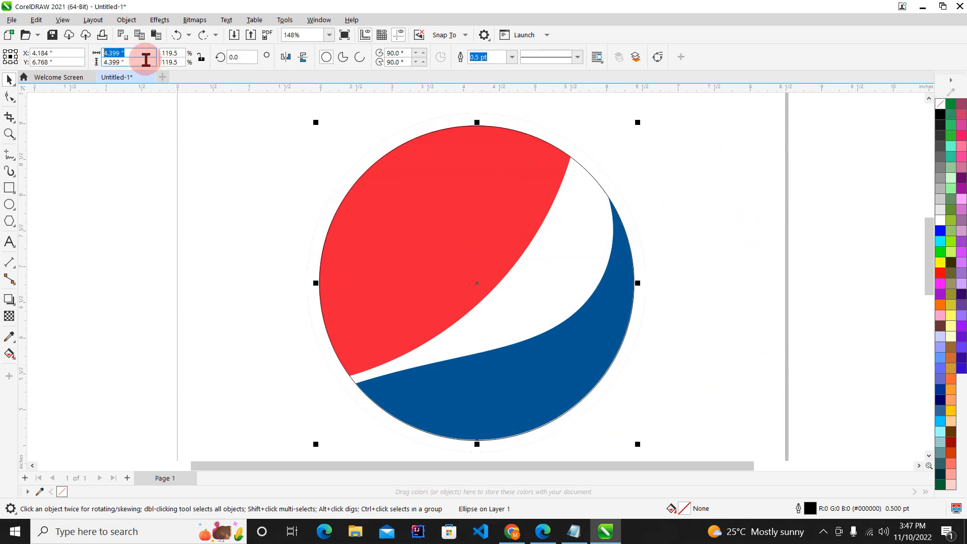
pyautogui.click(132, 61)
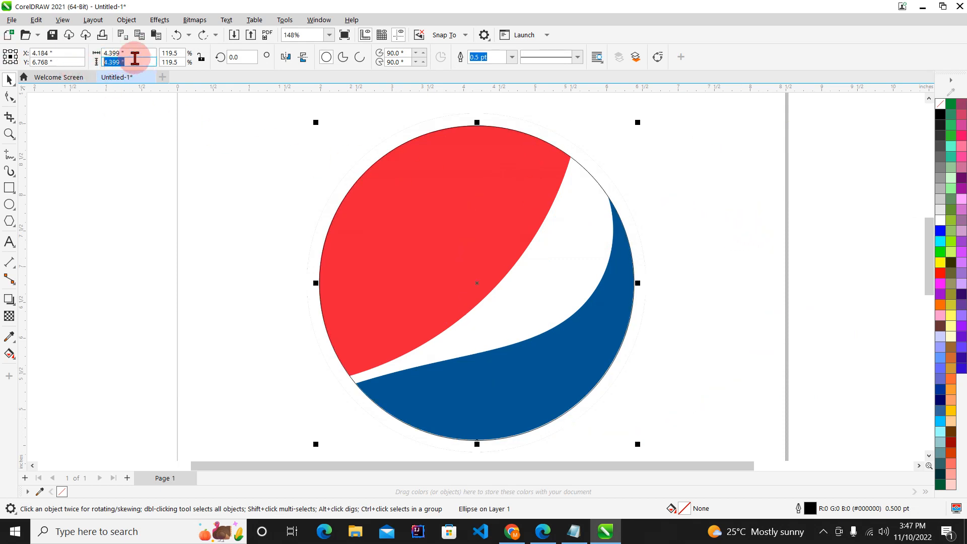
pyautogui.click(141, 59)
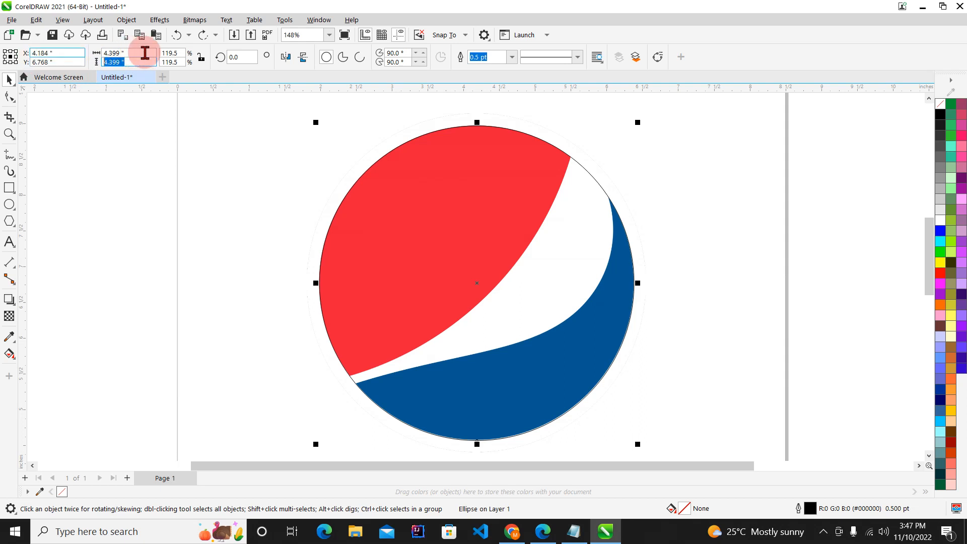
# - Move the circle outline off the logo to compare them side by side, and undo the move
pyautogui.click(138, 204)
pyautogui.click(563, 269)
pyautogui.moveTo(392, 248); pyautogui.dragTo(227, 235)
pyautogui.click(251, 225)
pyautogui.scroll(-2, 599, 194)
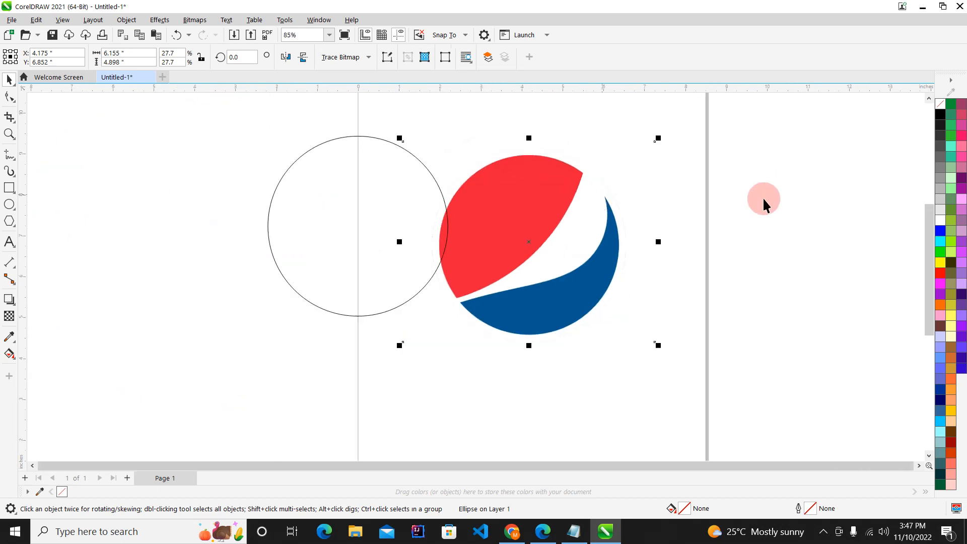
pyautogui.click(760, 198)
pyautogui.scroll(1, 675, 214)
pyautogui.scroll(1, 675, 214)
pyautogui.hotkey('ctrl', 'z')
pyautogui.click(676, 215)
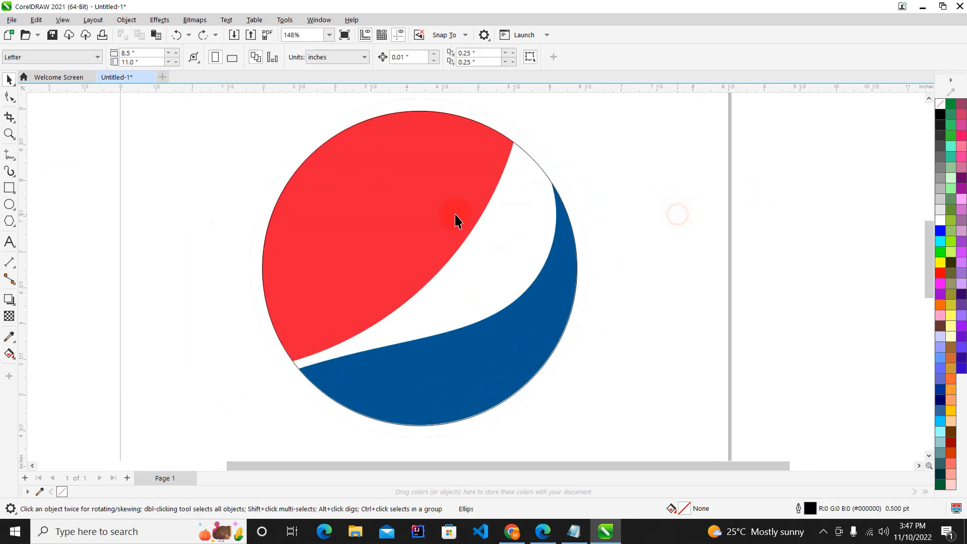
# - Copy the circle outline and paste a duplicate in place over the logo
pyautogui.click(481, 214)
pyautogui.scroll(1, 546, 226)
pyautogui.scroll(-2, 453, 248)
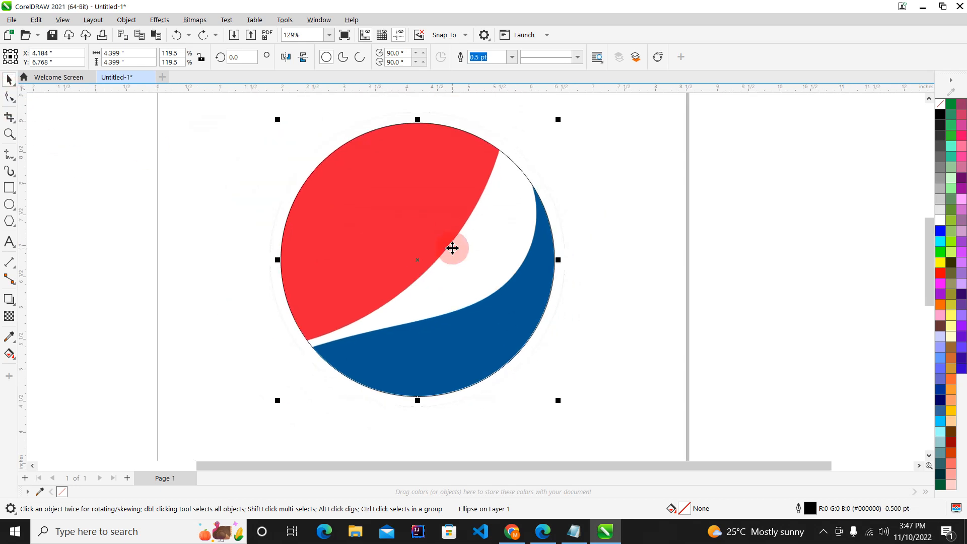
pyautogui.rightClick(500, 205)
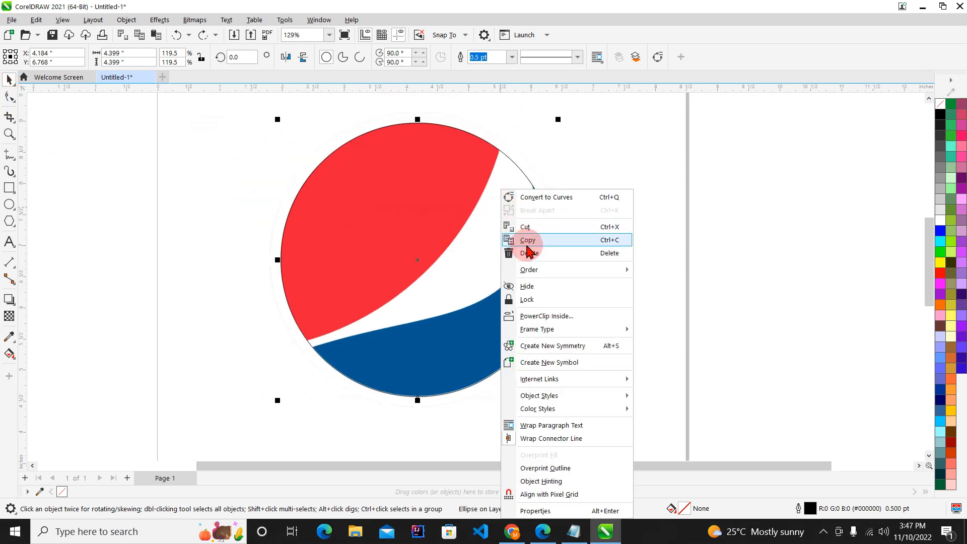
pyautogui.click(524, 240)
pyautogui.click(690, 176)
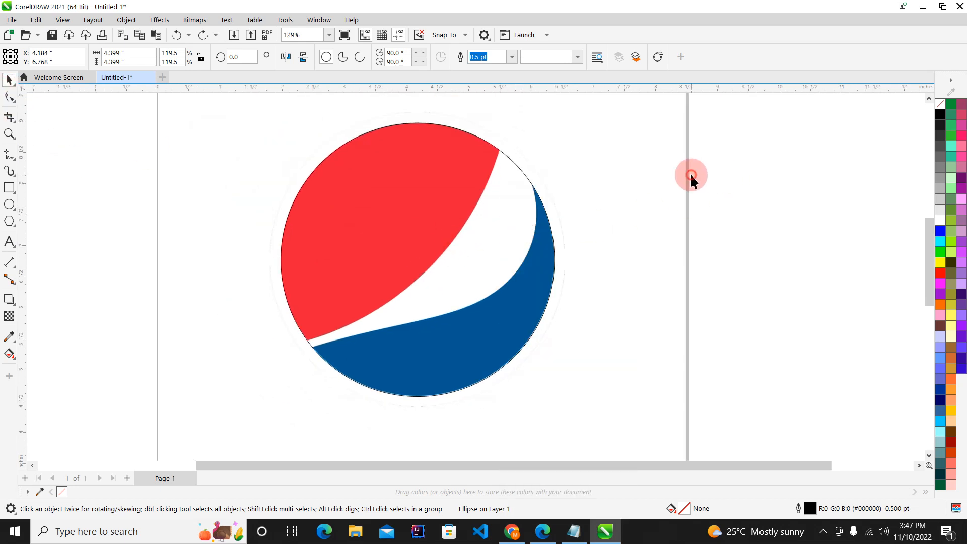
pyautogui.rightClick(659, 159)
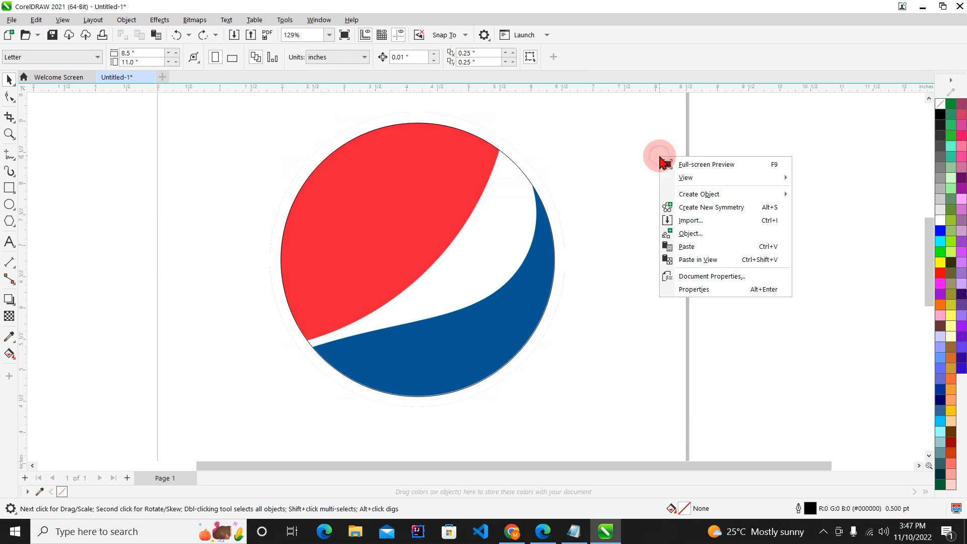
pyautogui.click(697, 247)
# - Try moving the two circles to opposite sides of the logo, and undo both moves
pyautogui.moveTo(464, 205); pyautogui.dragTo(773, 206)
pyautogui.moveTo(457, 233); pyautogui.dragTo(136, 197)
pyautogui.hotkey('ctrl', 'z')
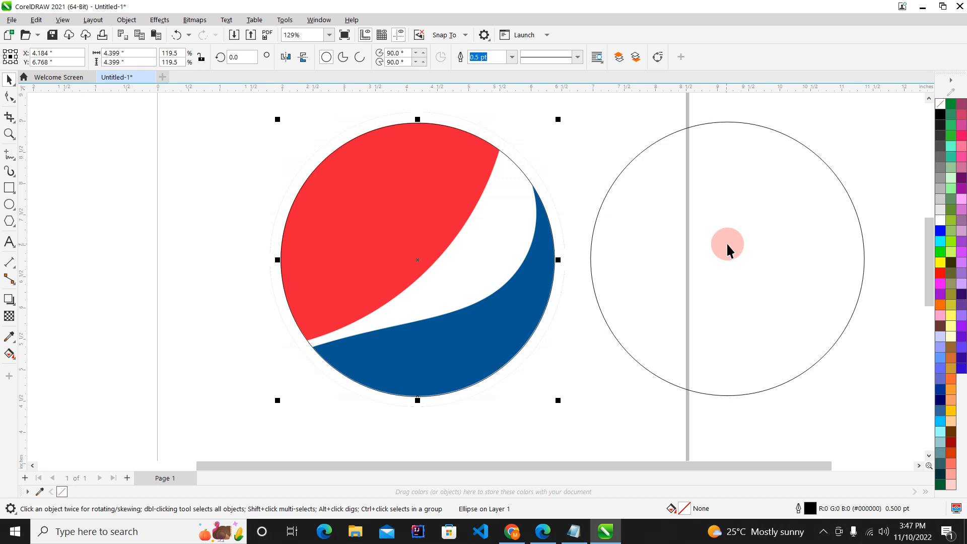
pyautogui.hotkey('ctrl', 'z')
pyautogui.press('Escape')
pyautogui.click(444, 232)
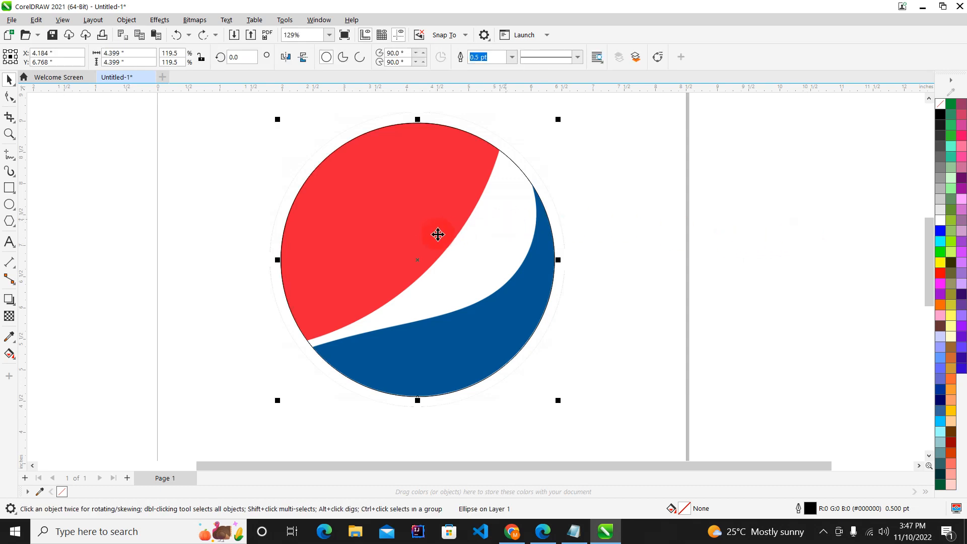
# - Convert the circle outline on the logo to curves with the Shape tool active for node editing
pyautogui.click(767, 285)
pyautogui.click(405, 241)
pyautogui.click(9, 95)
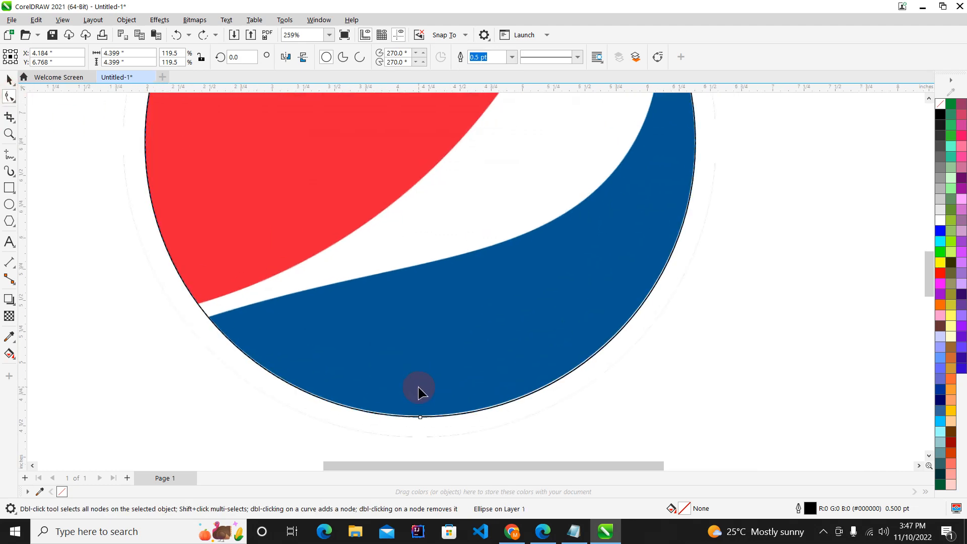
pyautogui.scroll(6, 418, 393)
pyautogui.scroll(7, 393, 320)
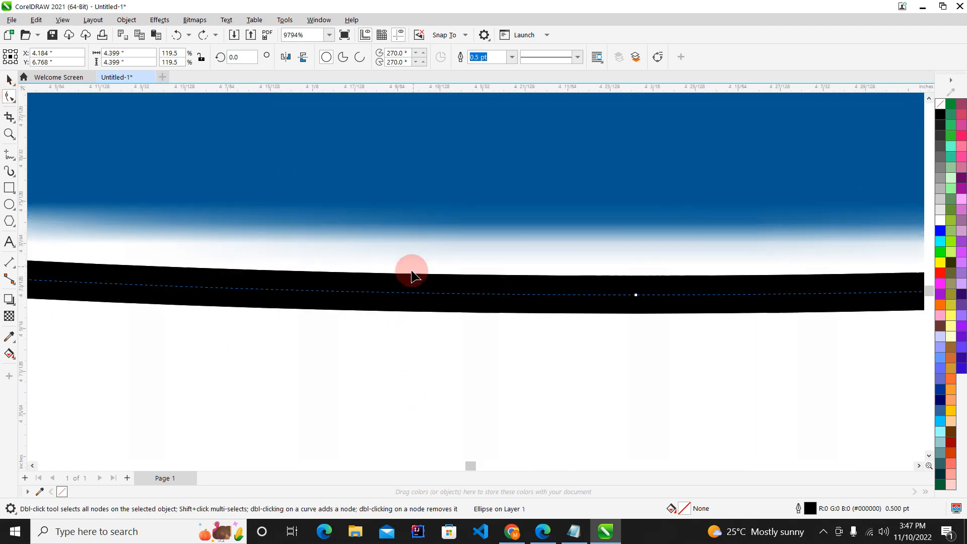
pyautogui.hotkey('ctrl', 'q')
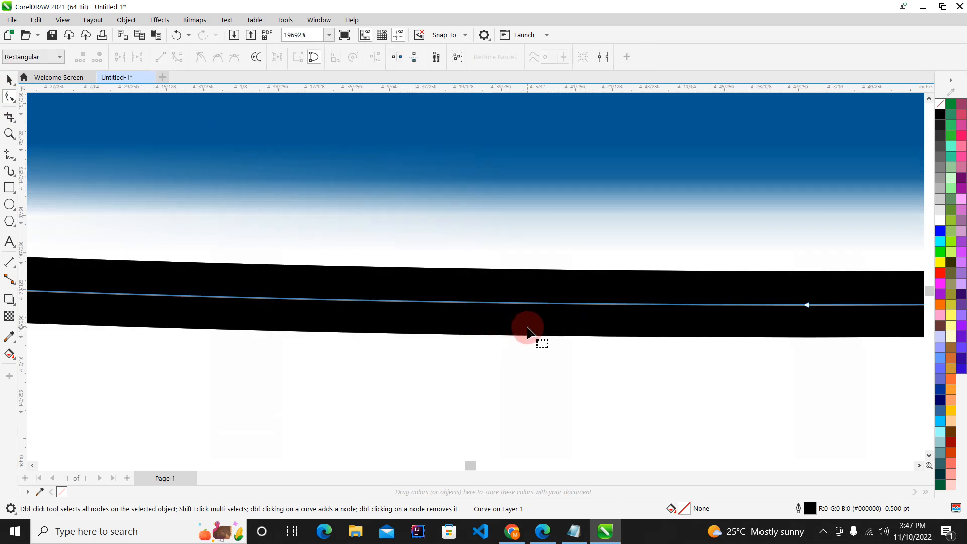
pyautogui.hotkey('ctrl', 'z')
pyautogui.scroll(3, 486, 315)
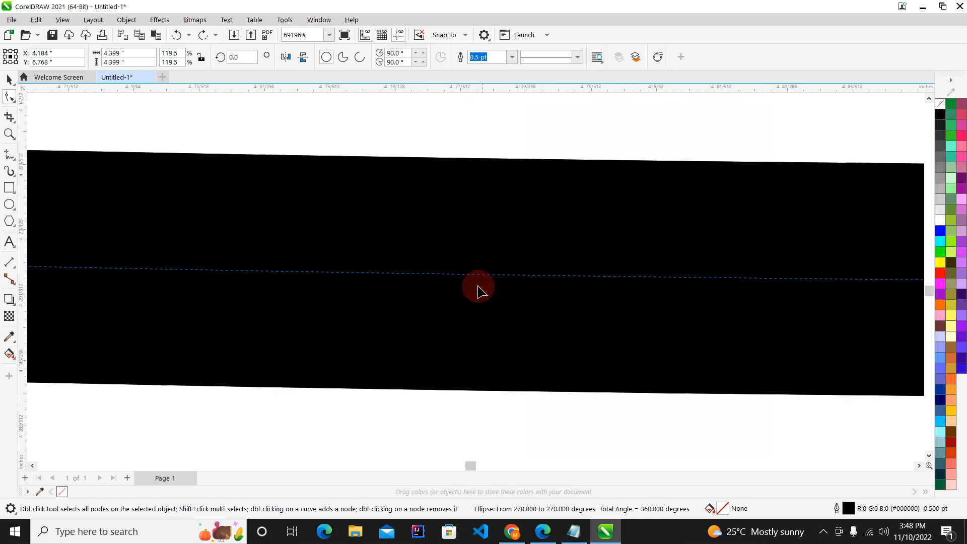
pyautogui.hotkey('ctrl', 'q')
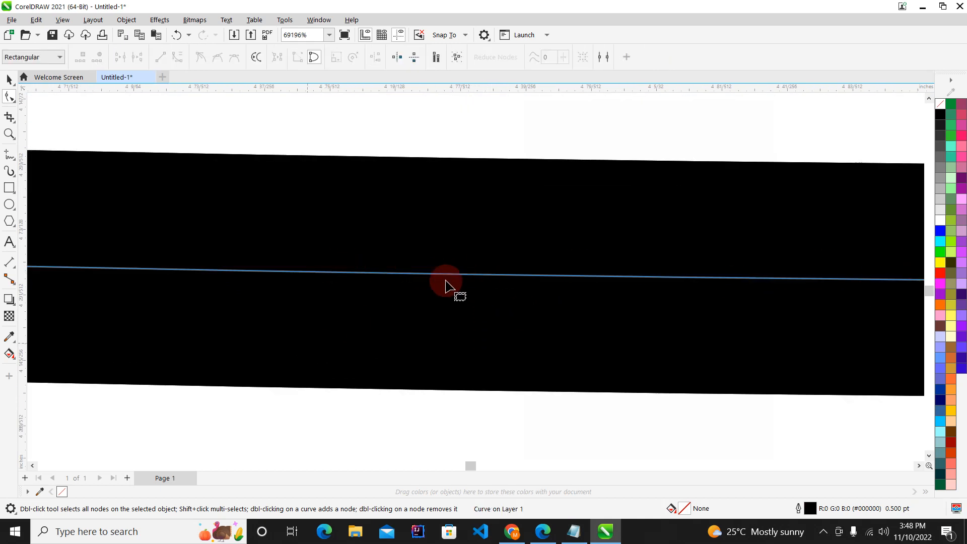
# - Add two closely spaced nodes to the circle curve at the red shape's lower-left corner
pyautogui.scroll(-6, 428, 295)
pyautogui.scroll(-8, 458, 297)
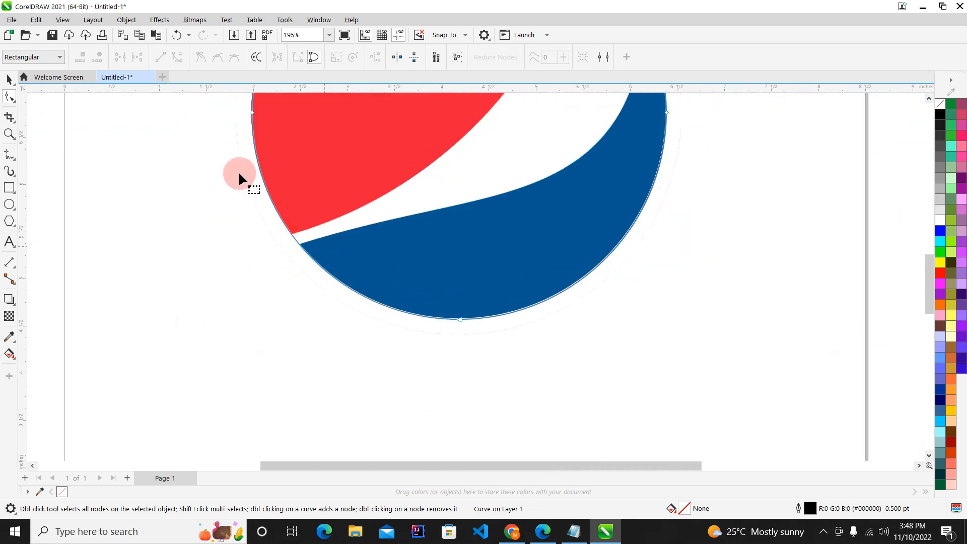
pyautogui.scroll(8, 292, 234)
pyautogui.scroll(3, 340, 285)
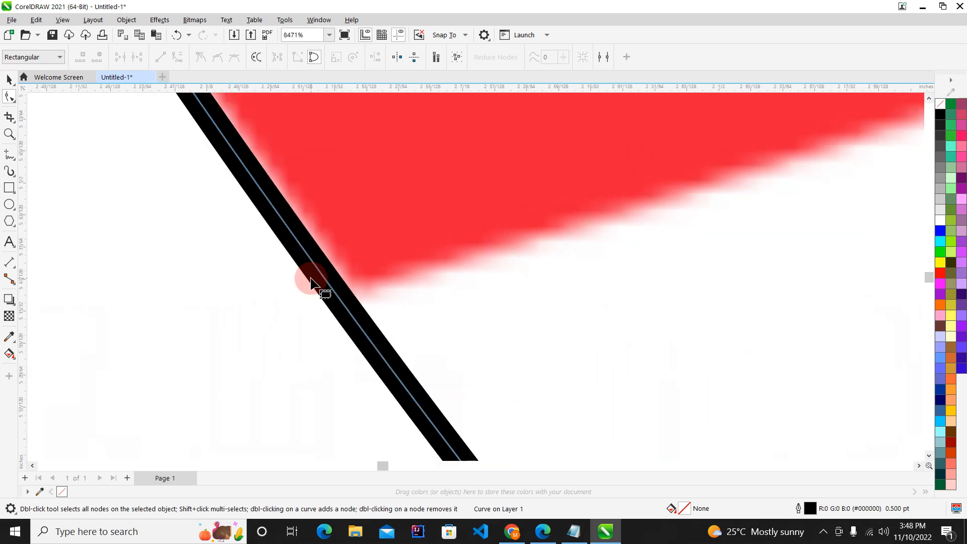
pyautogui.scroll(-10, 311, 281)
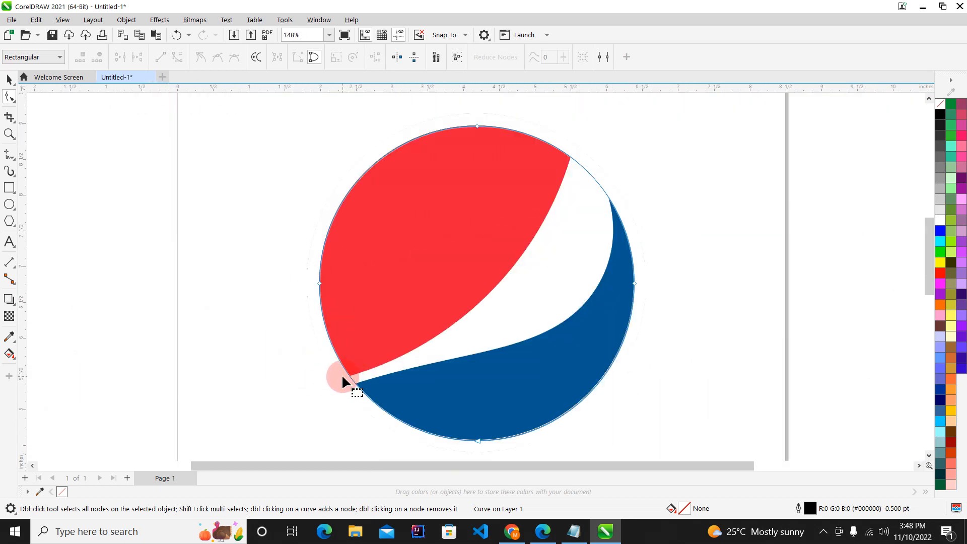
pyautogui.scroll(9, 344, 377)
pyautogui.scroll(6, 364, 381)
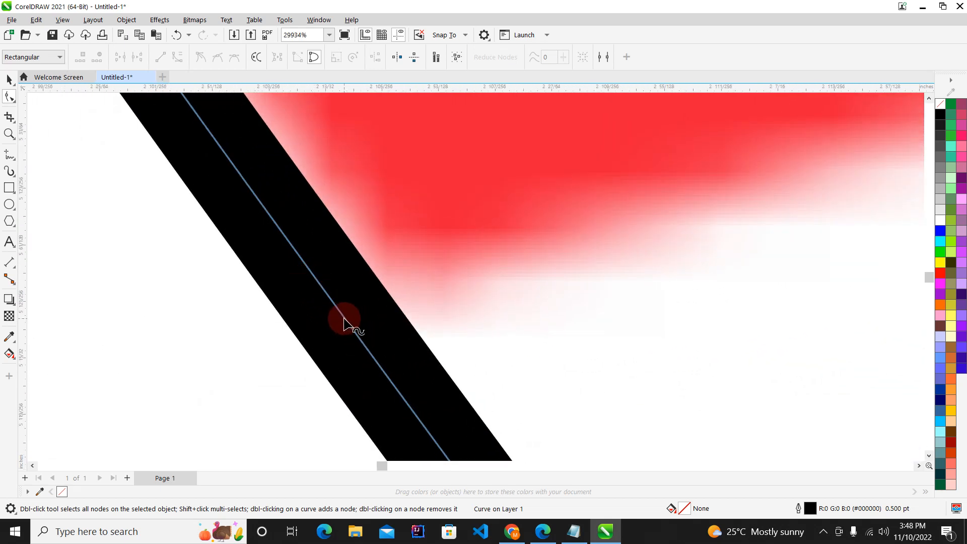
pyautogui.doubleClick(344, 317)
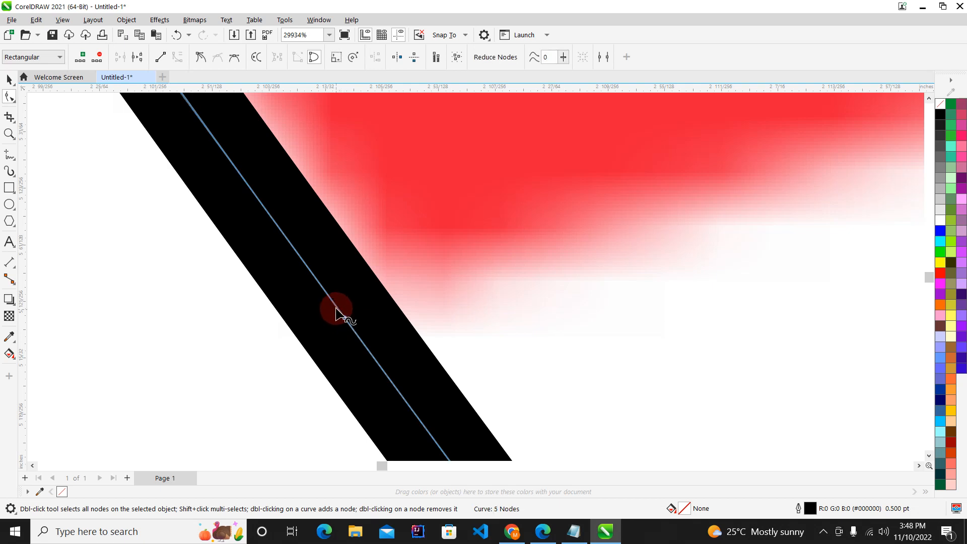
pyautogui.scroll(3, 337, 313)
pyautogui.scroll(2, 340, 325)
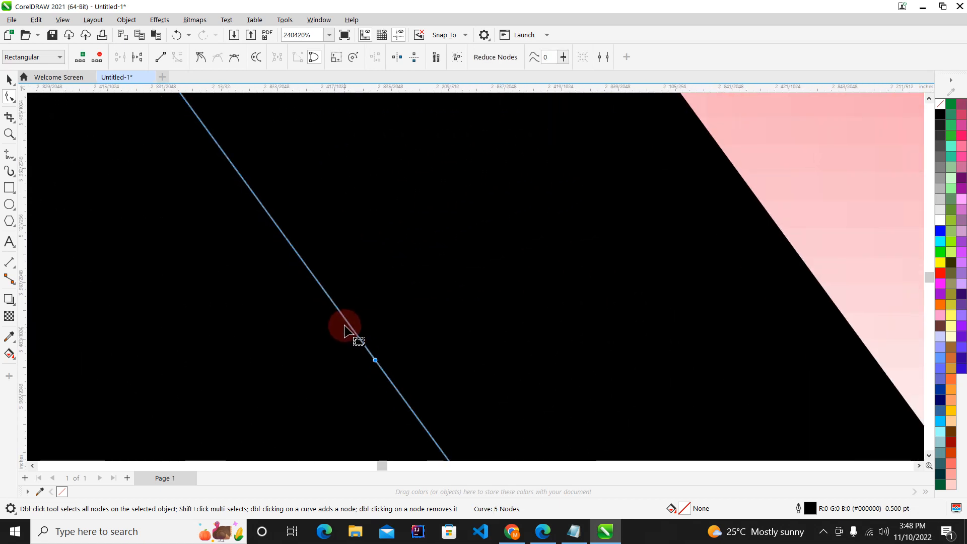
pyautogui.doubleClick(345, 319)
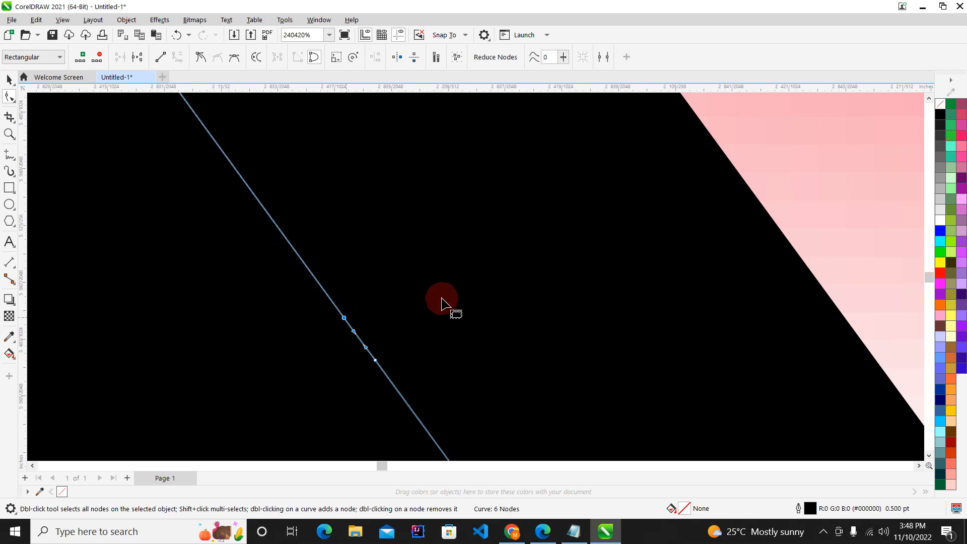
# - Add two closely spaced nodes to the circle curve at the red shape's upper-right tip
pyautogui.press('F4')
pyautogui.scroll(1, 387, 378)
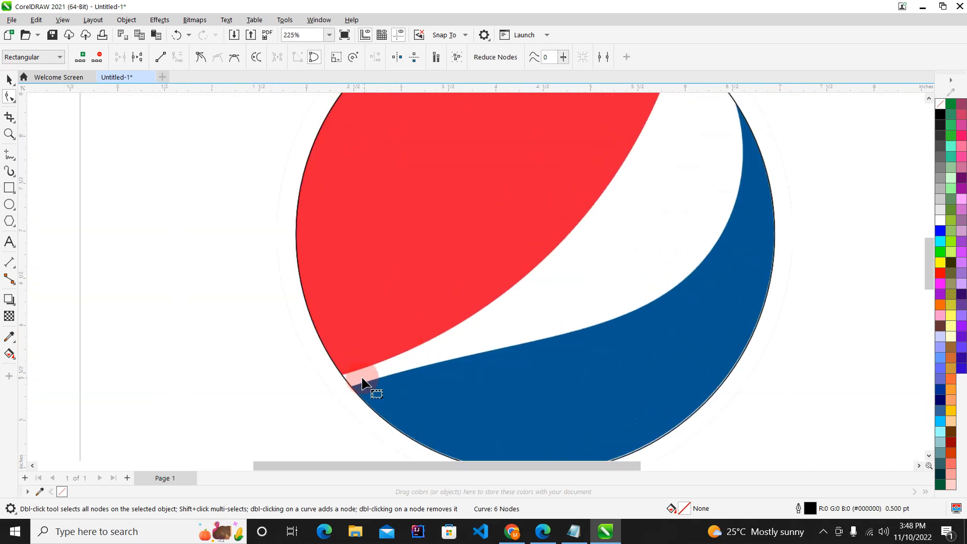
pyautogui.scroll(-1, 409, 377)
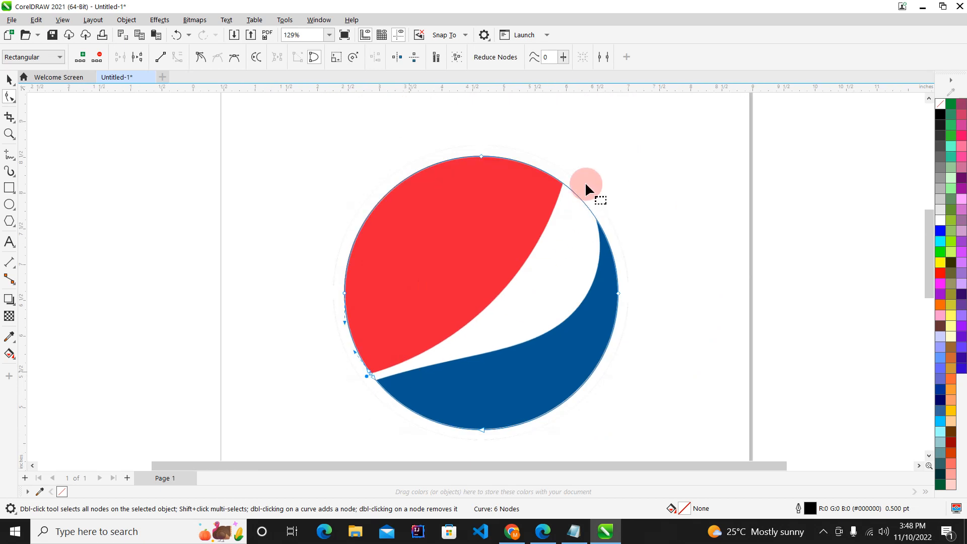
pyautogui.scroll(7, 552, 171)
pyautogui.scroll(5, 580, 214)
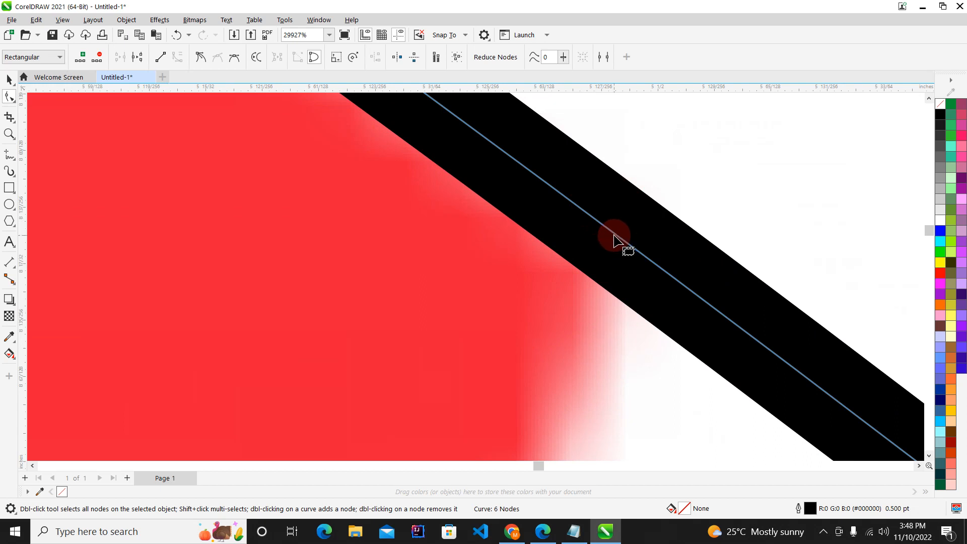
pyautogui.click(615, 236)
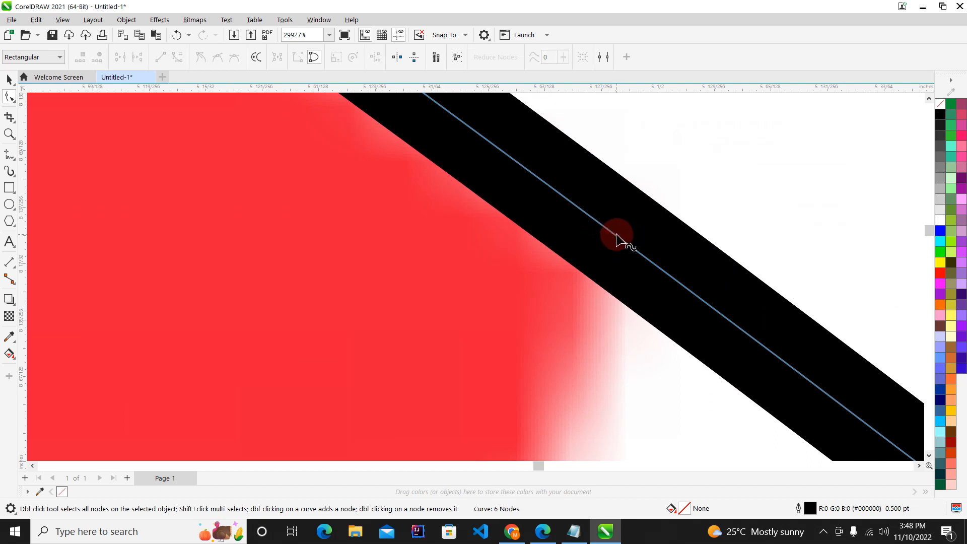
pyautogui.doubleClick(617, 238)
pyautogui.scroll(5, 619, 241)
pyautogui.scroll(1, 531, 244)
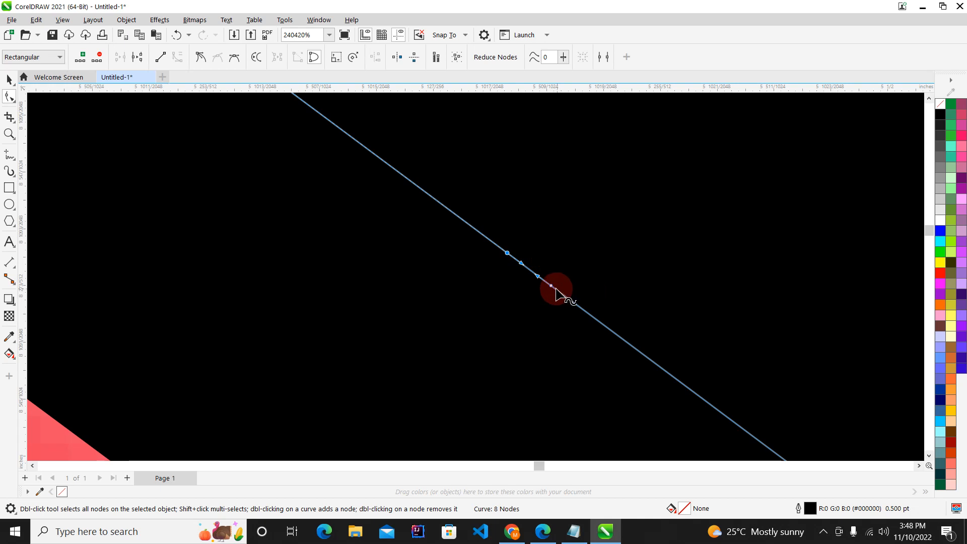
pyautogui.moveTo(554, 289); pyautogui.dragTo(524, 259)
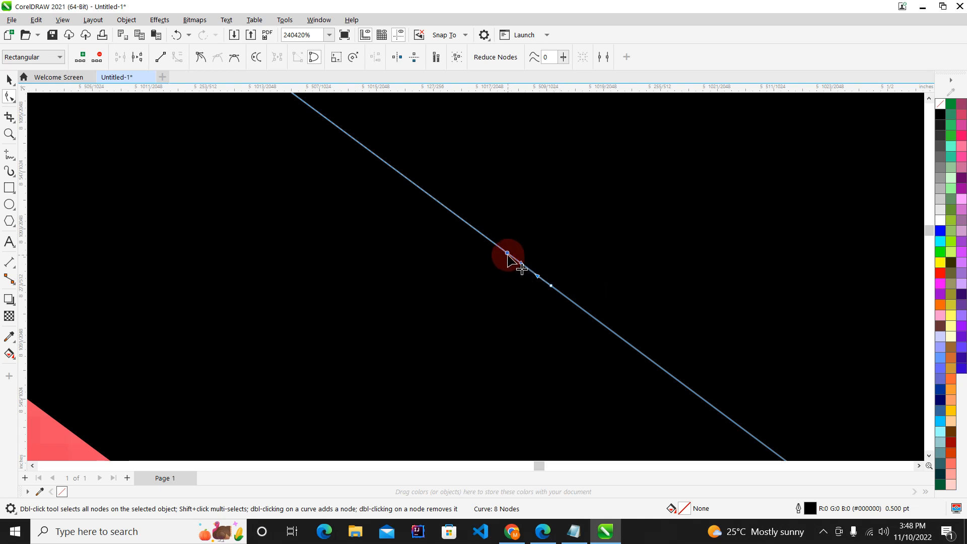
# - Delete the circle curve's rightmost node beside the blue area
pyautogui.press('F4')
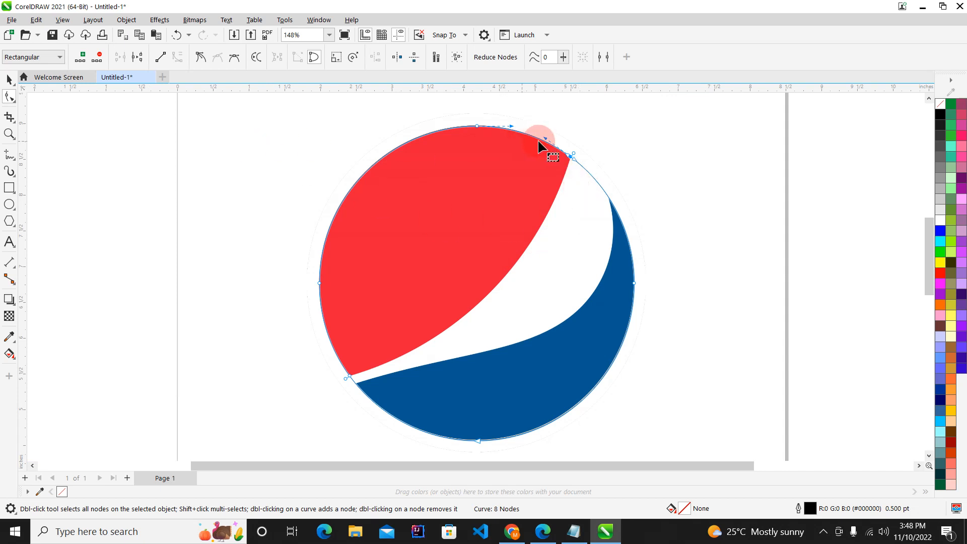
pyautogui.scroll(7, 652, 273)
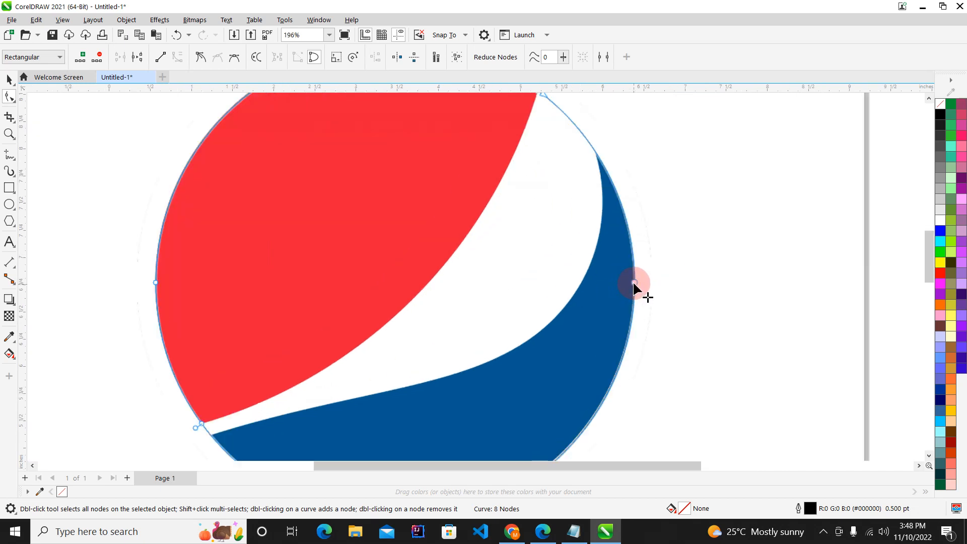
pyautogui.scroll(4, 638, 285)
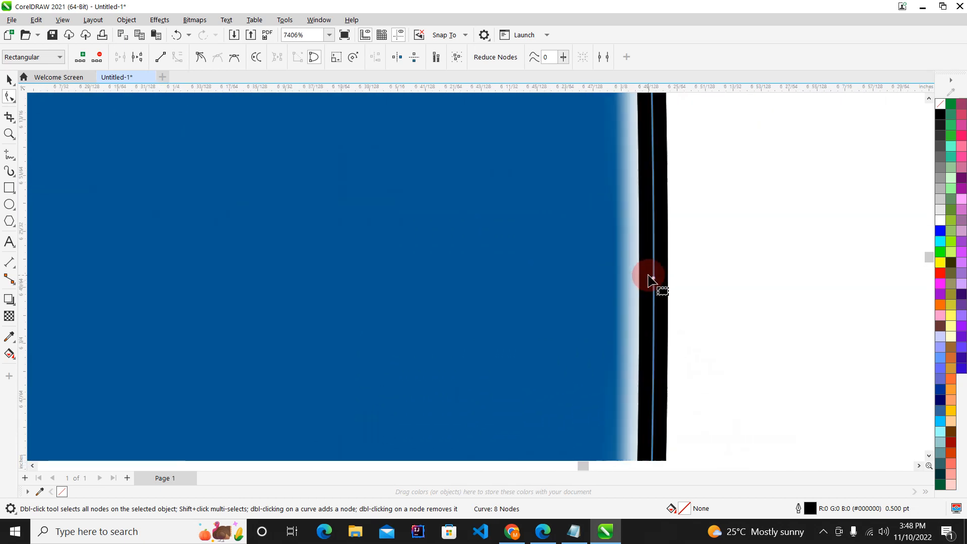
pyautogui.moveTo(752, 224); pyautogui.dragTo(596, 315)
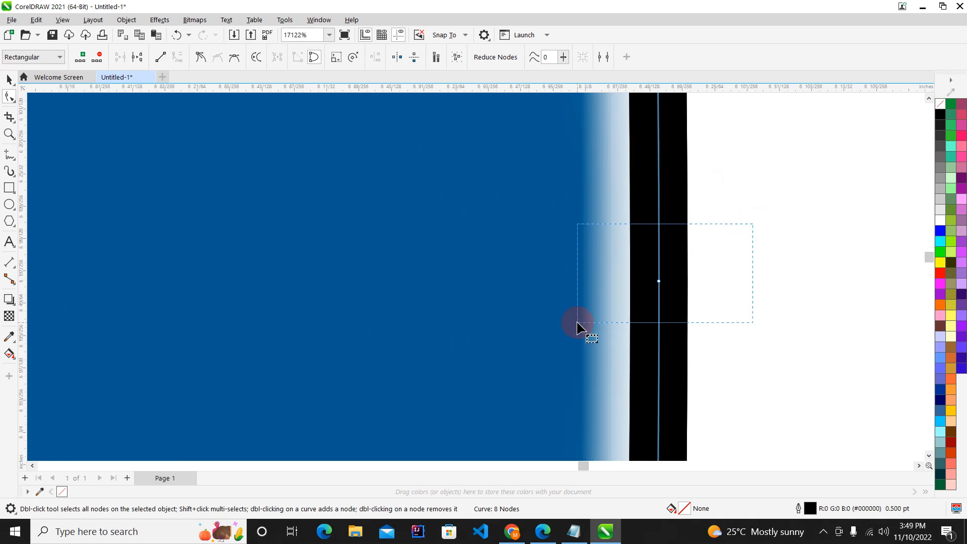
pyautogui.press('Delete')
pyautogui.scroll(-11, 578, 328)
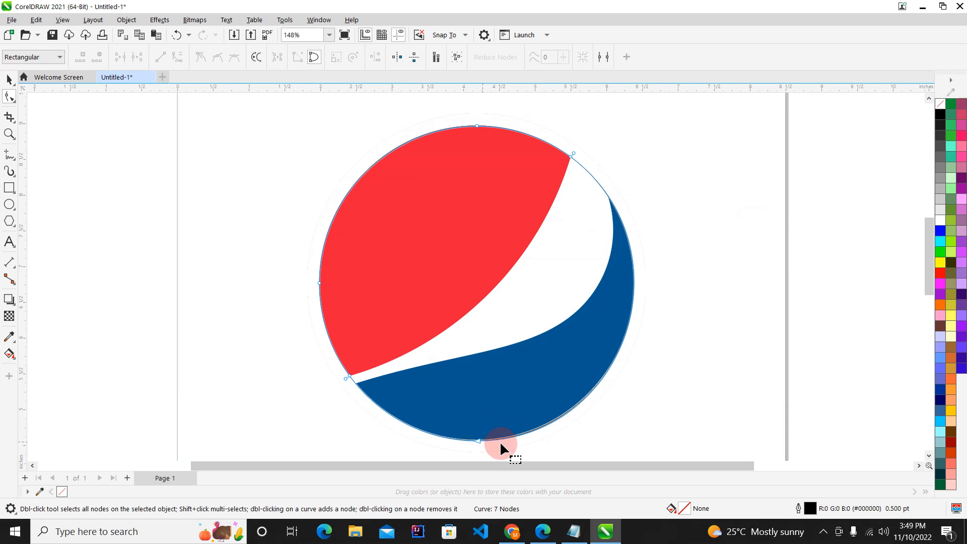
# - Delete the circle curve's bottom node below the blue area
pyautogui.scroll(6, 498, 442)
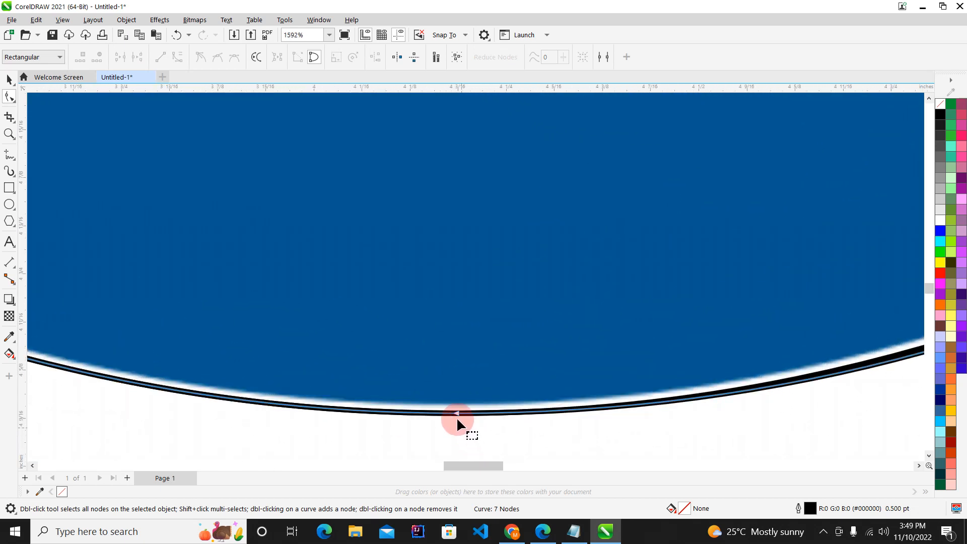
pyautogui.scroll(1, 459, 427)
pyautogui.moveTo(394, 347); pyautogui.dragTo(394, 347)
pyautogui.press('Delete')
pyautogui.scroll(-7, 492, 407)
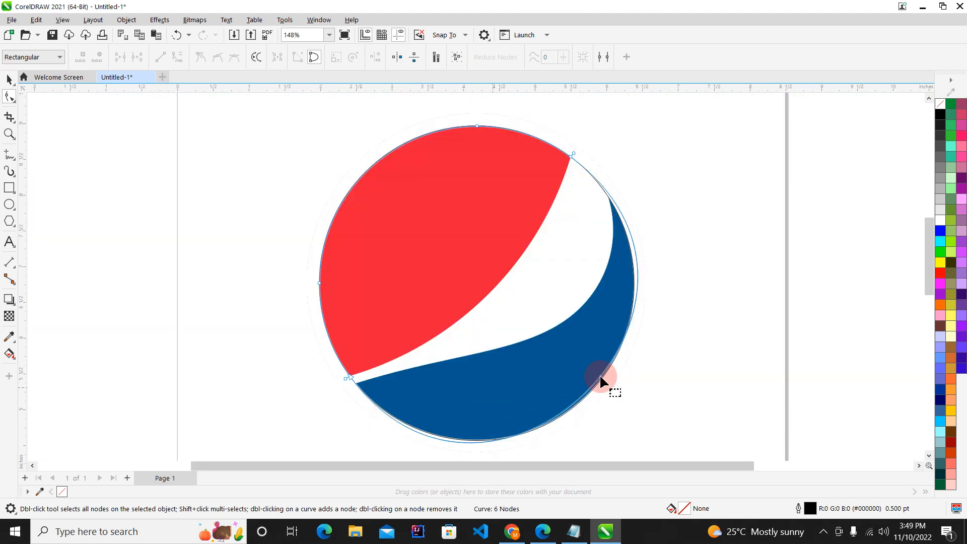
# - Convert the curve segment around the blue side into a straight line between the red shape's two corners
pyautogui.click(636, 284)
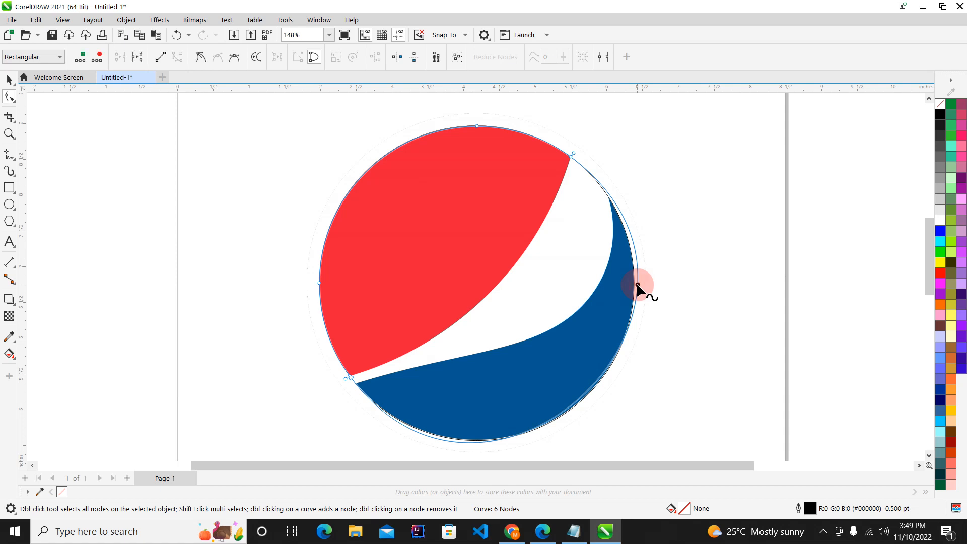
pyautogui.rightClick(638, 285)
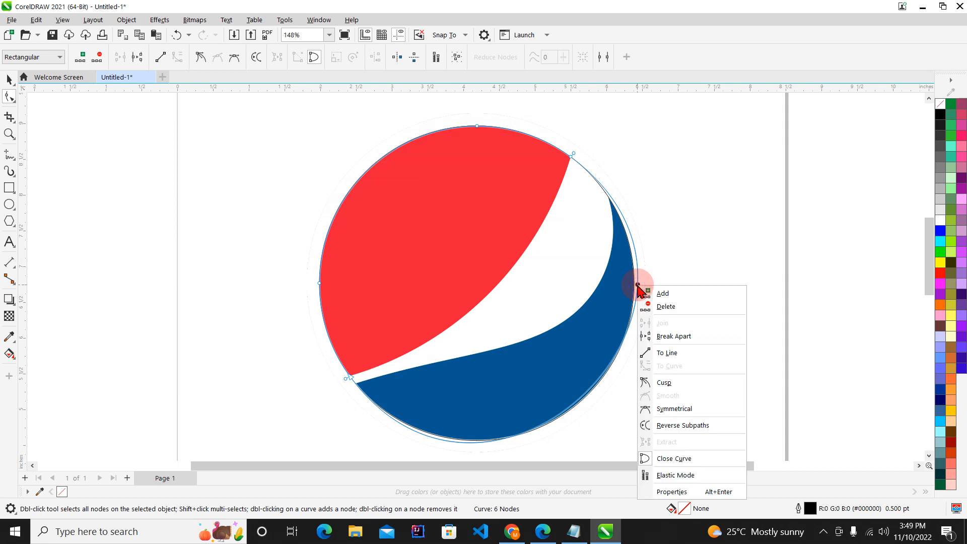
pyautogui.click(660, 353)
pyautogui.click(575, 319)
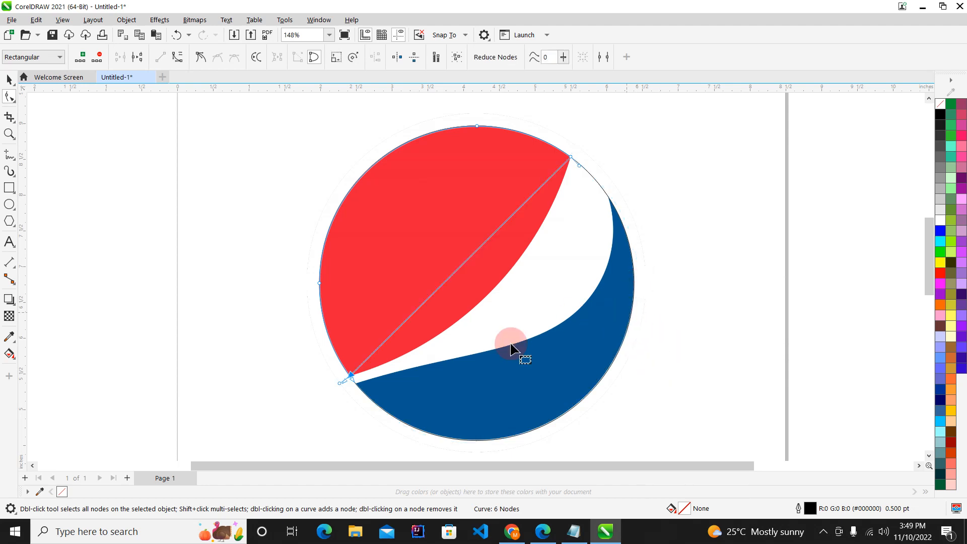
# - Convert the tiny curved segment between the paired nodes at the red shape's lower-left corner to a line
pyautogui.scroll(10, 347, 373)
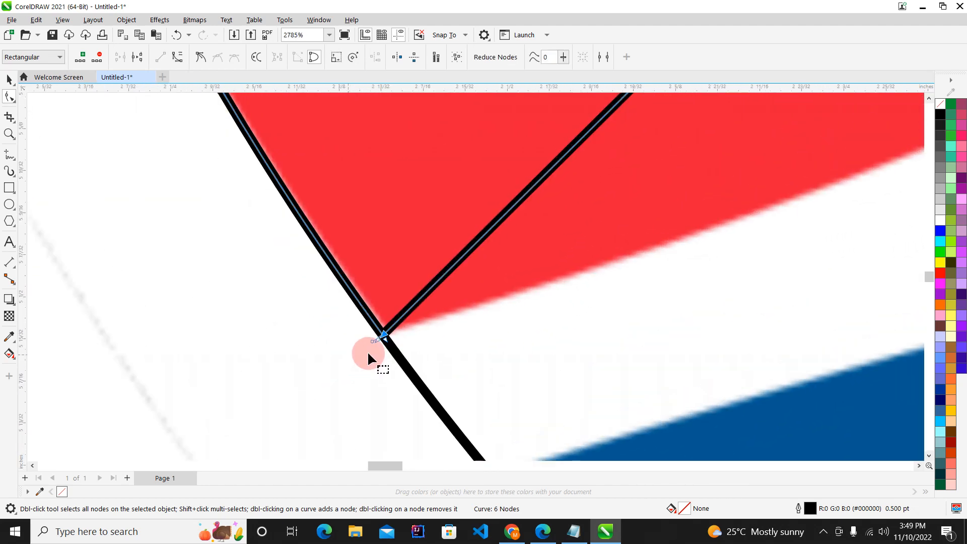
pyautogui.scroll(10, 408, 309)
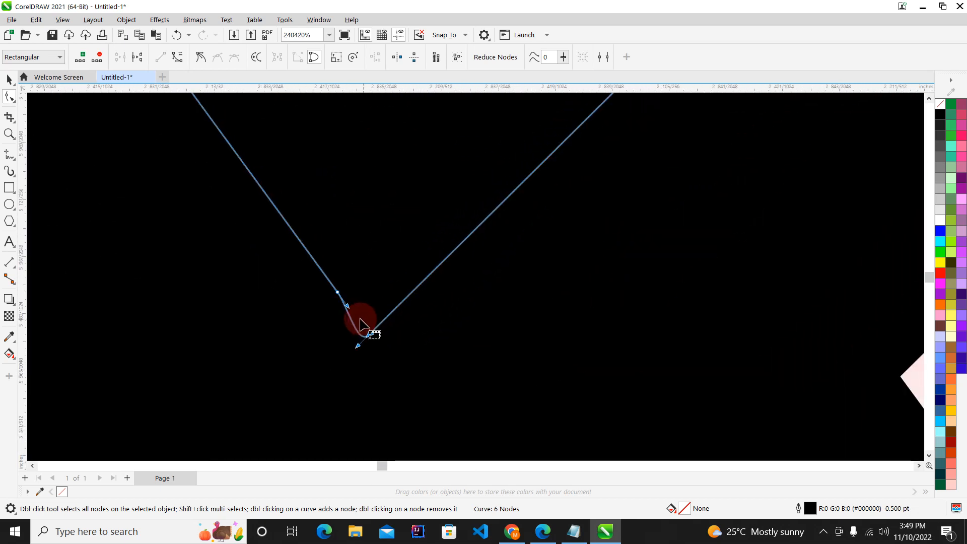
pyautogui.press('F4')
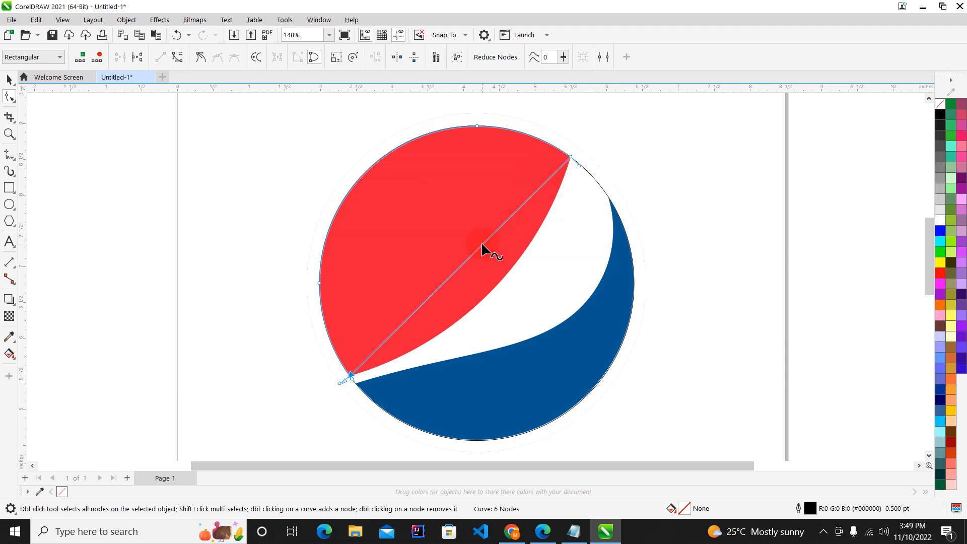
pyautogui.scroll(8, 306, 385)
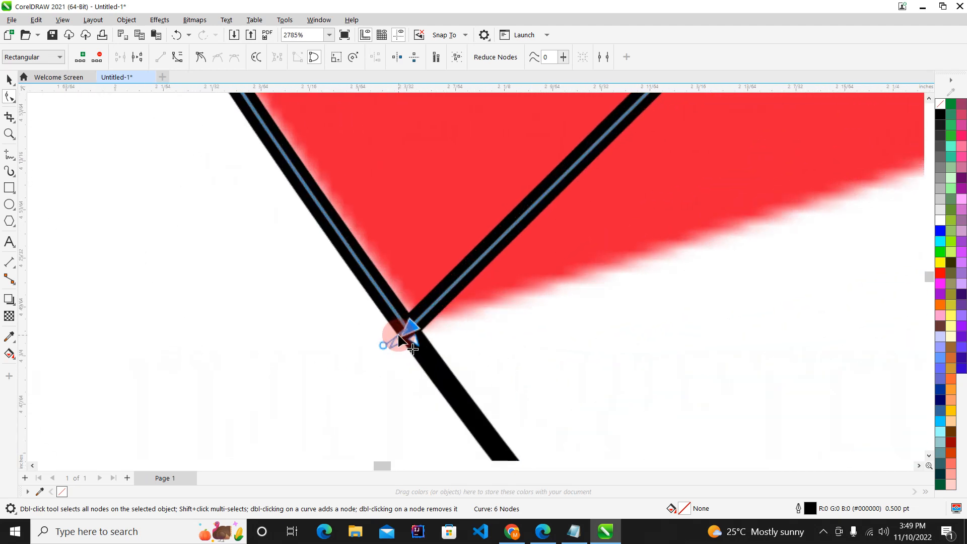
pyautogui.scroll(12, 398, 338)
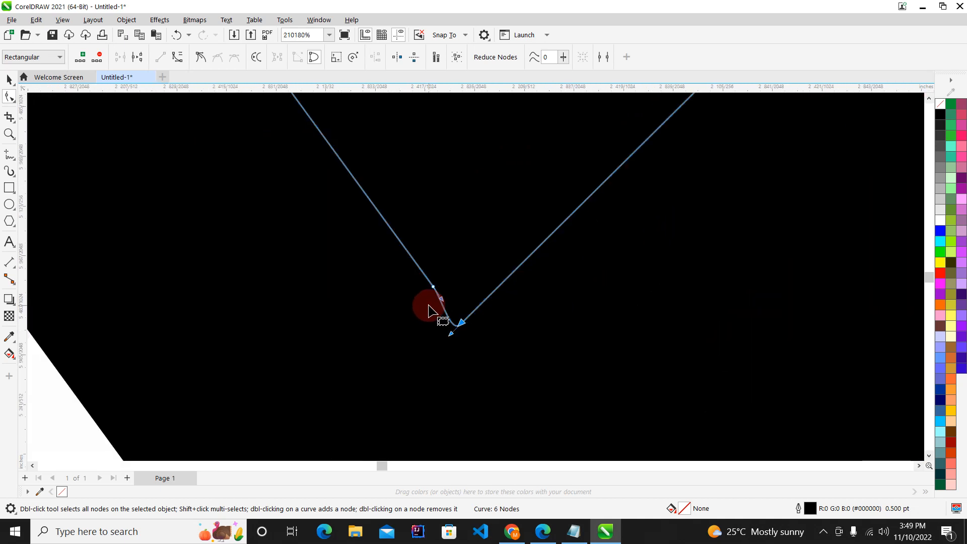
pyautogui.scroll(1, 483, 313)
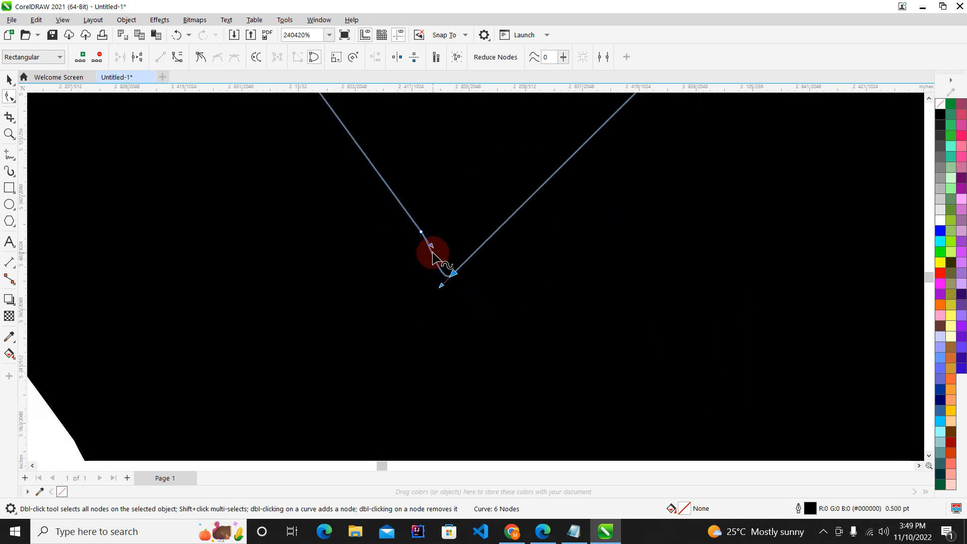
pyautogui.rightClick(432, 252)
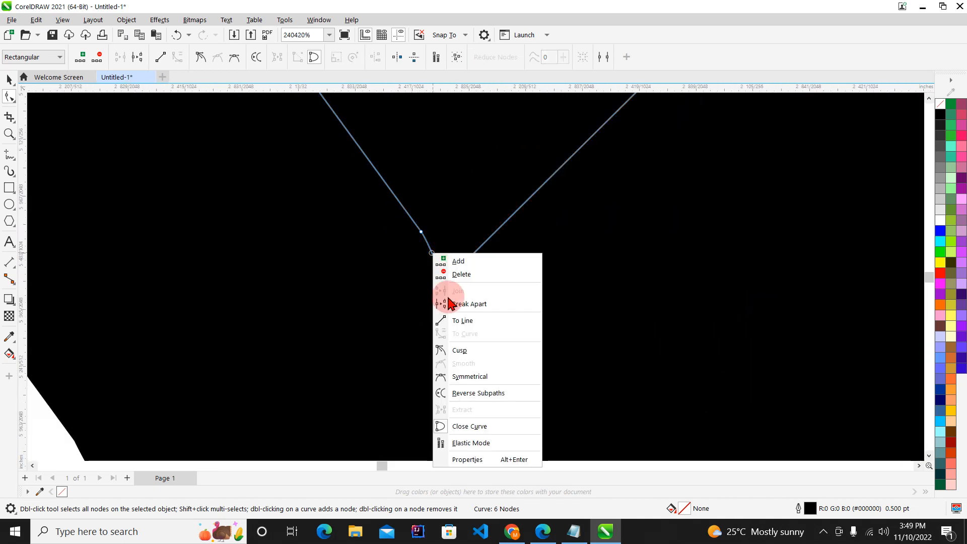
pyautogui.click(462, 321)
# - Convert the tiny curved segment between the paired nodes at the red shape's upper-right tip to a line
pyautogui.press('F4')
pyautogui.scroll(10, 590, 153)
pyautogui.scroll(15, 533, 204)
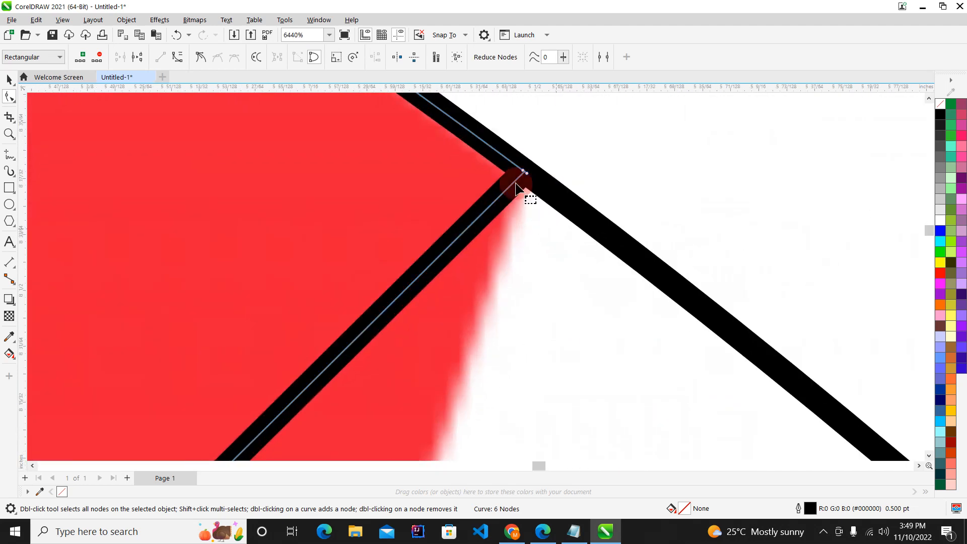
pyautogui.scroll(3, 516, 246)
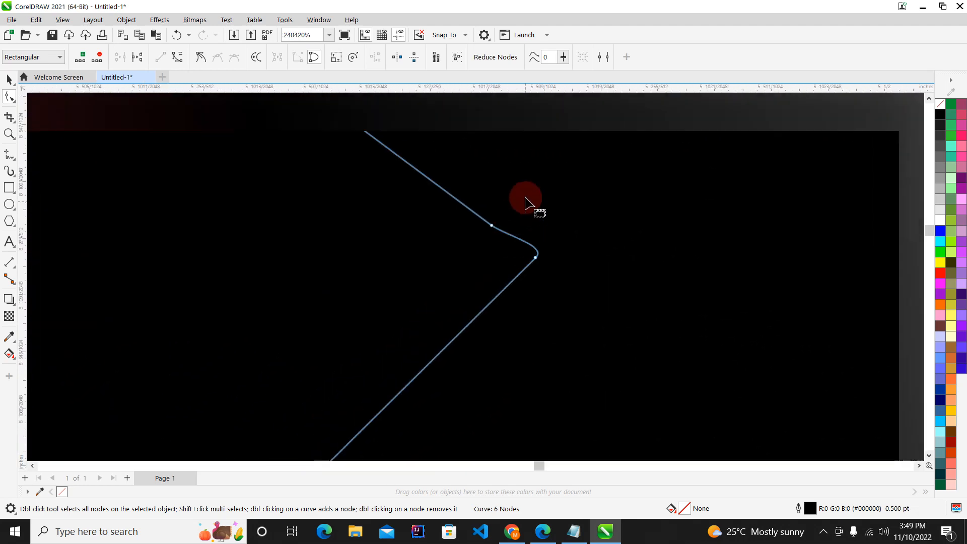
pyautogui.rightClick(511, 248)
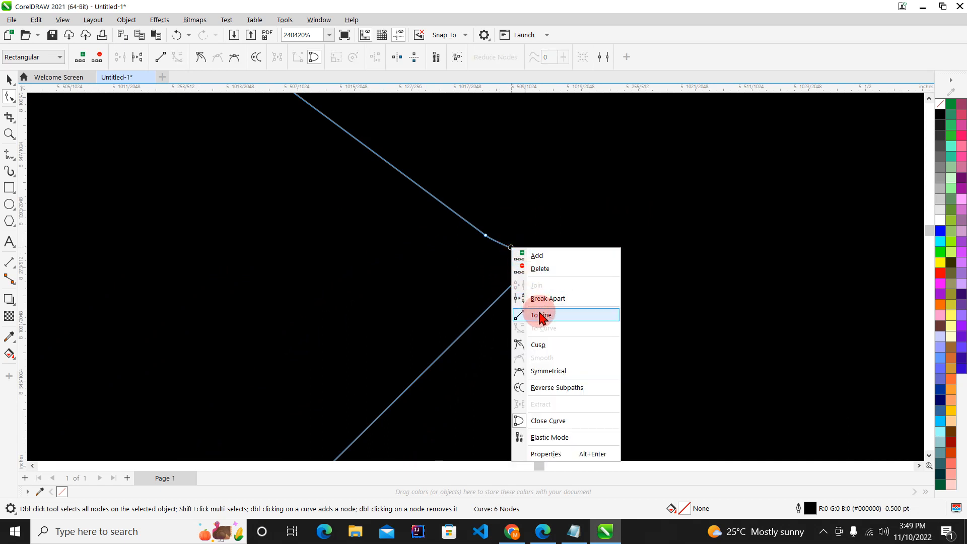
pyautogui.click(539, 315)
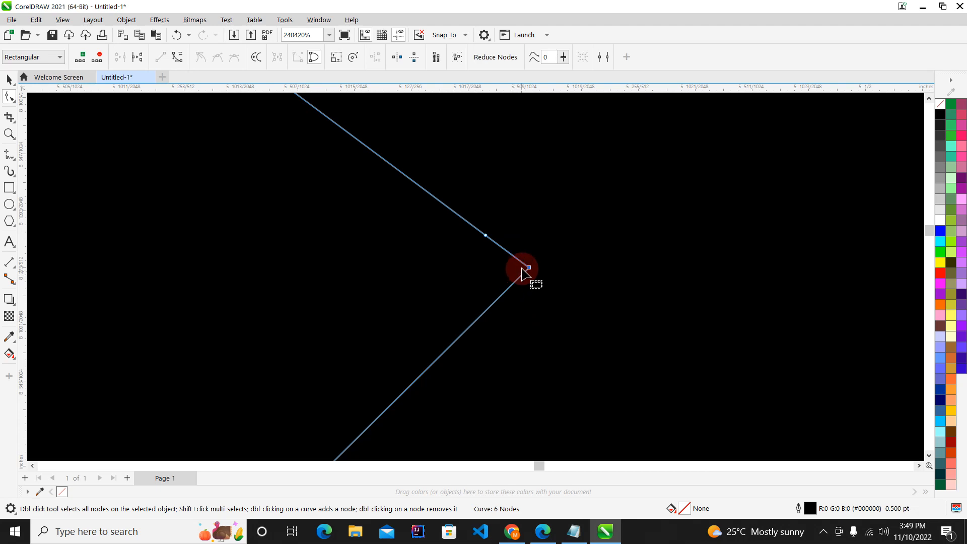
pyautogui.press('F4')
pyautogui.scroll(8, 559, 161)
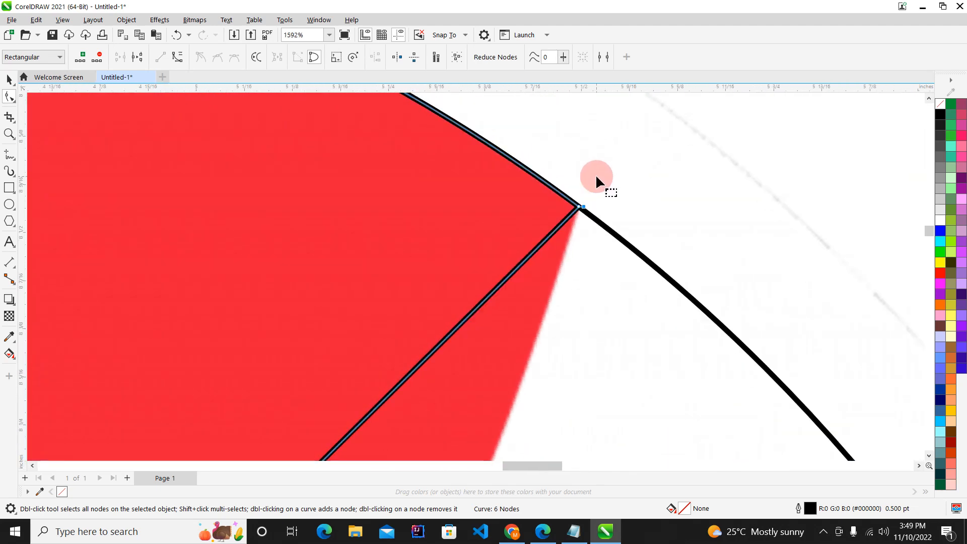
# - Convert the straight segment between the red shape's two corners to a curve
pyautogui.scroll(10, 597, 179)
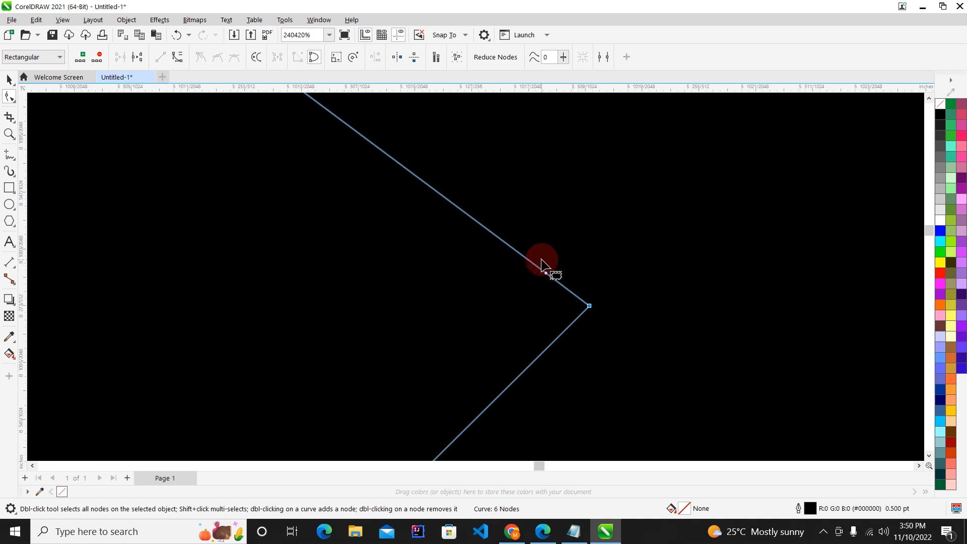
pyautogui.press('F4')
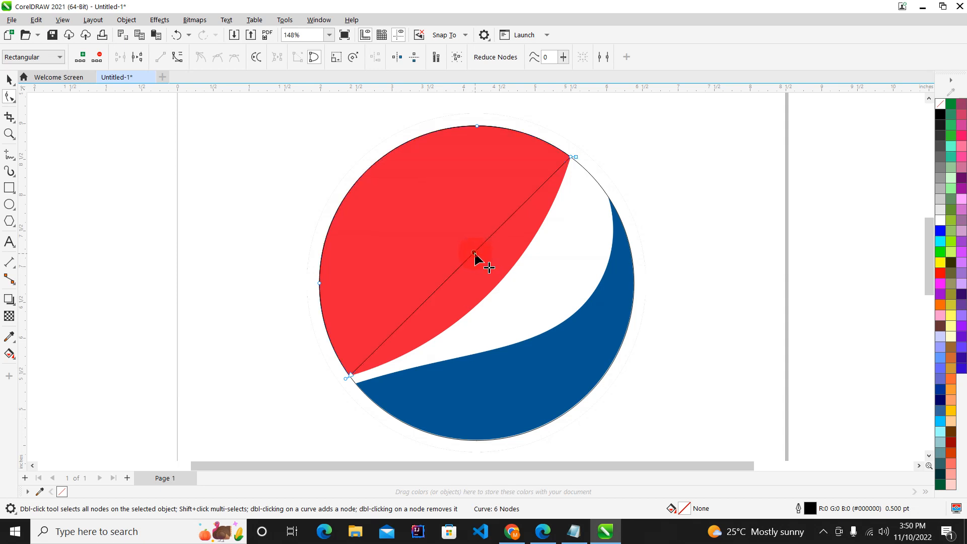
pyautogui.rightClick(474, 254)
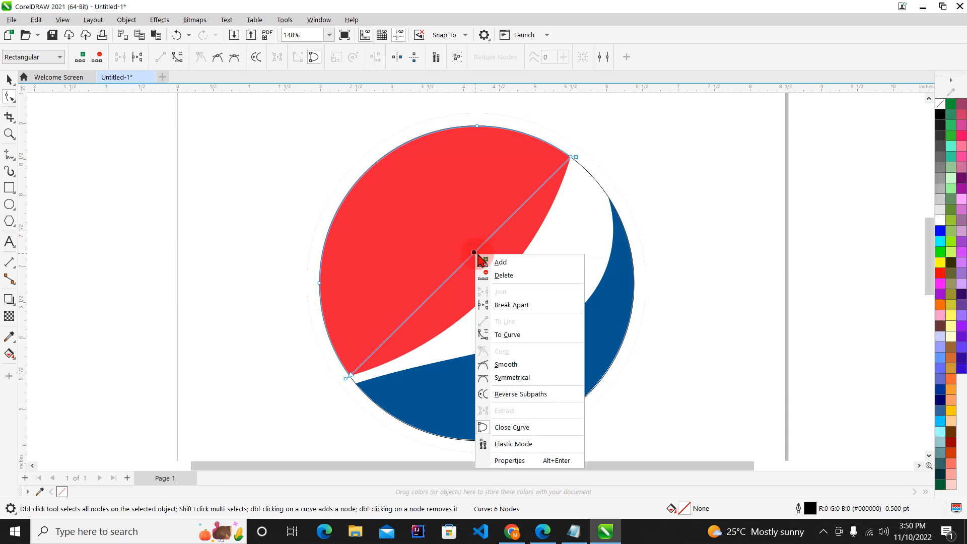
pyautogui.click(513, 335)
pyautogui.moveTo(451, 270); pyautogui.dragTo(495, 287)
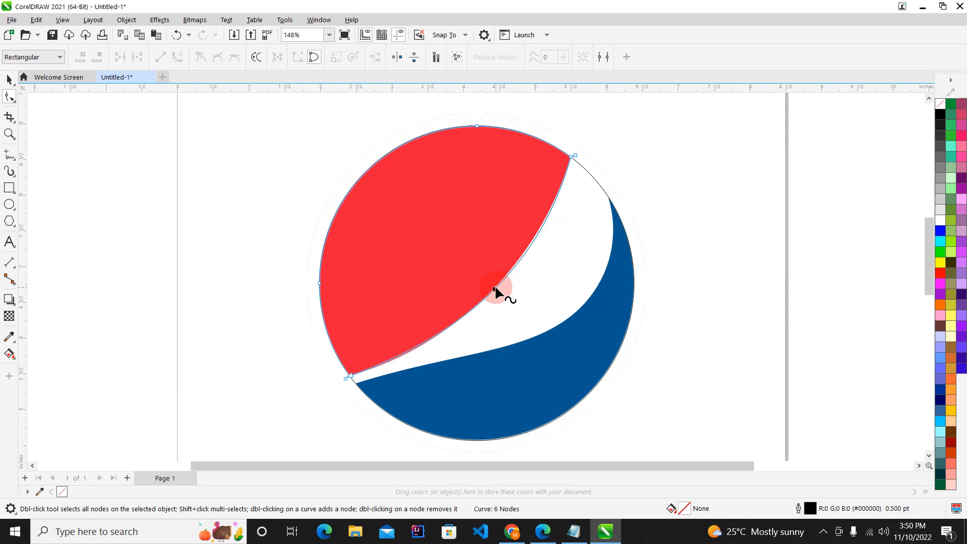
pyautogui.hotkey('ctrl', 'z')
pyautogui.click(461, 266)
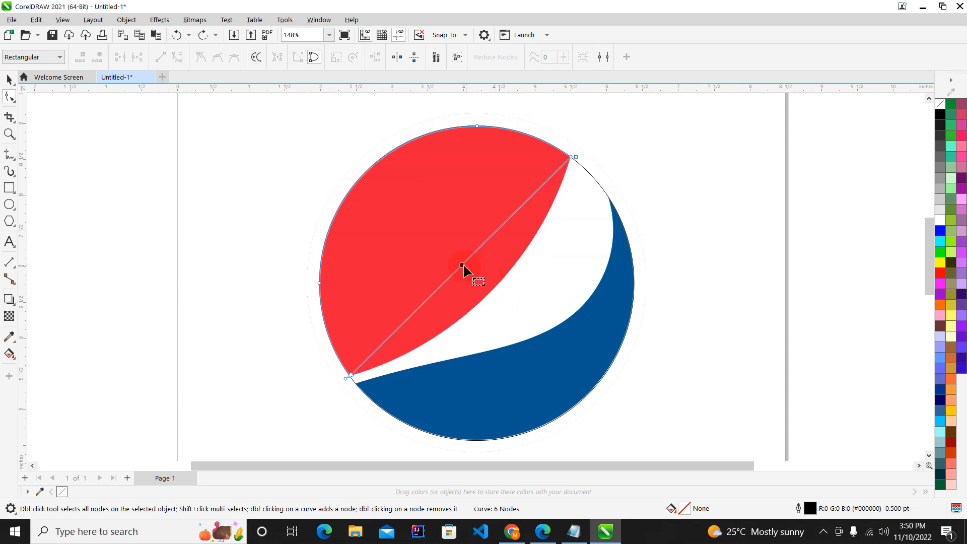
pyautogui.rightClick(462, 265)
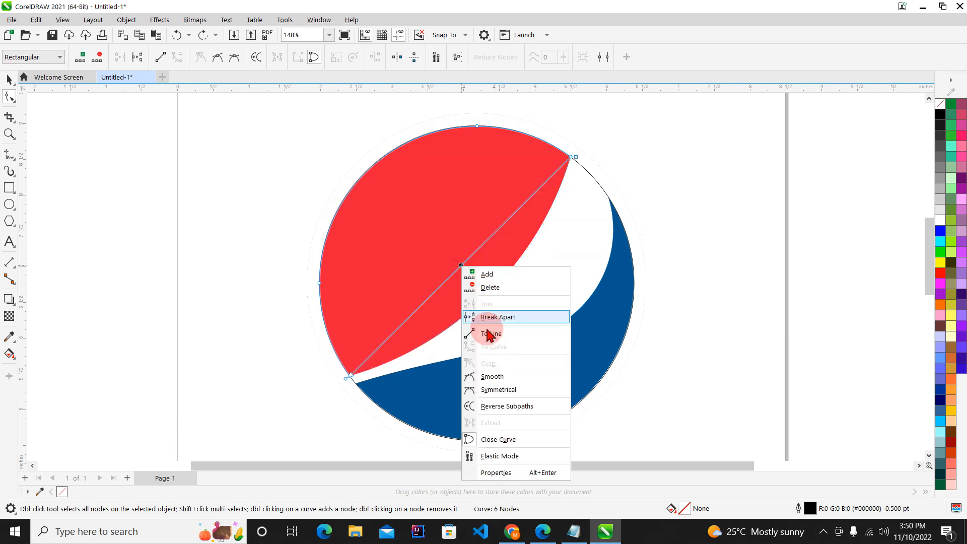
pyautogui.click(496, 318)
pyautogui.click(465, 267)
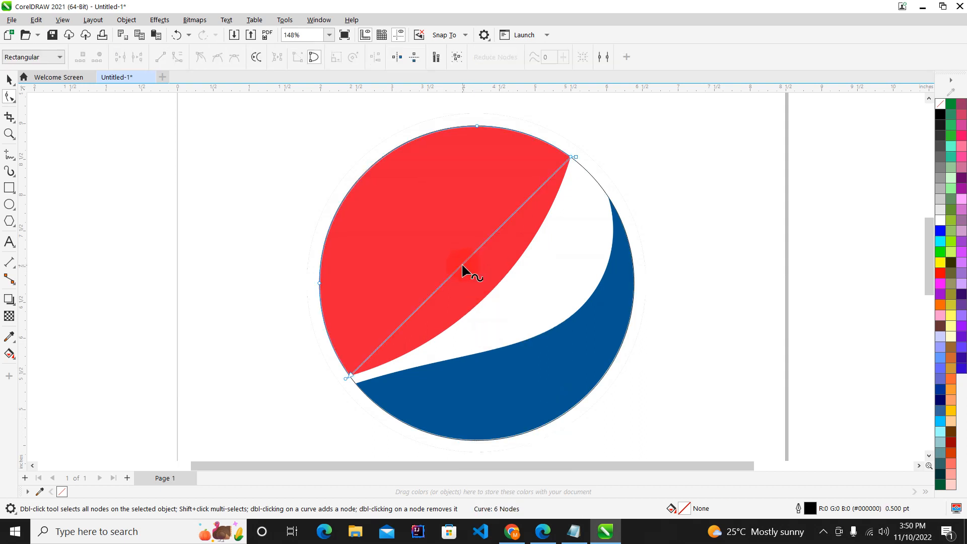
pyautogui.rightClick(461, 265)
pyautogui.click(491, 340)
# - Adjust the control handles of the segment between the red shape's corners so it follows the red area's curved lower edge
pyautogui.click(422, 304)
pyautogui.moveTo(447, 334); pyautogui.dragTo(540, 253)
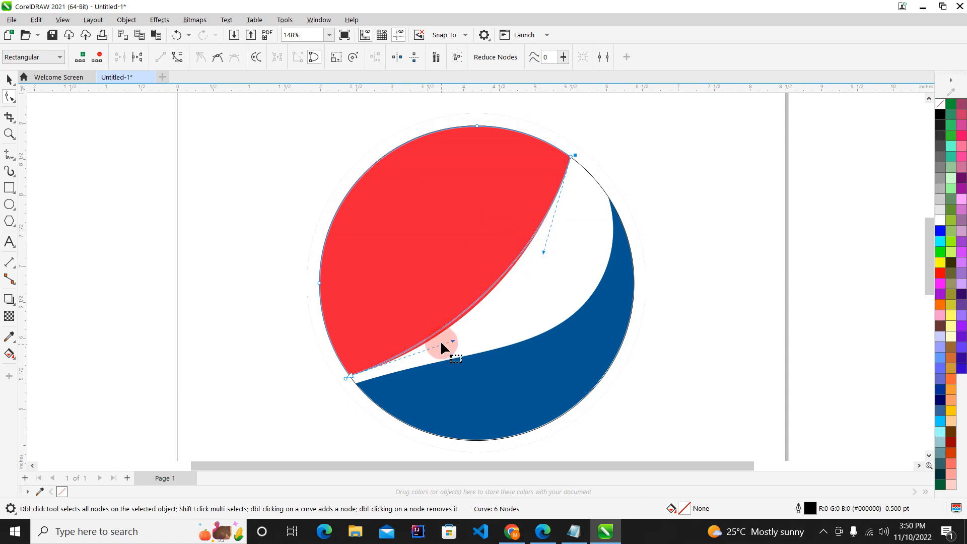
pyautogui.moveTo(451, 341); pyautogui.dragTo(449, 351)
# - Move the traced red-section curve off the reference image to check its shape, and undo the move
pyautogui.click(9, 80)
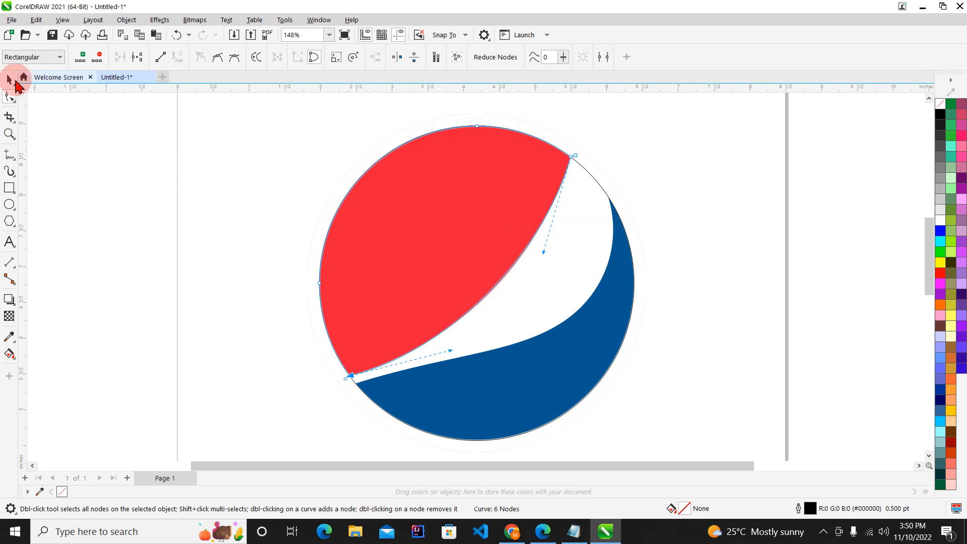
pyautogui.click(234, 225)
pyautogui.scroll(-4, 475, 255)
pyautogui.moveTo(467, 253); pyautogui.dragTo(310, 242)
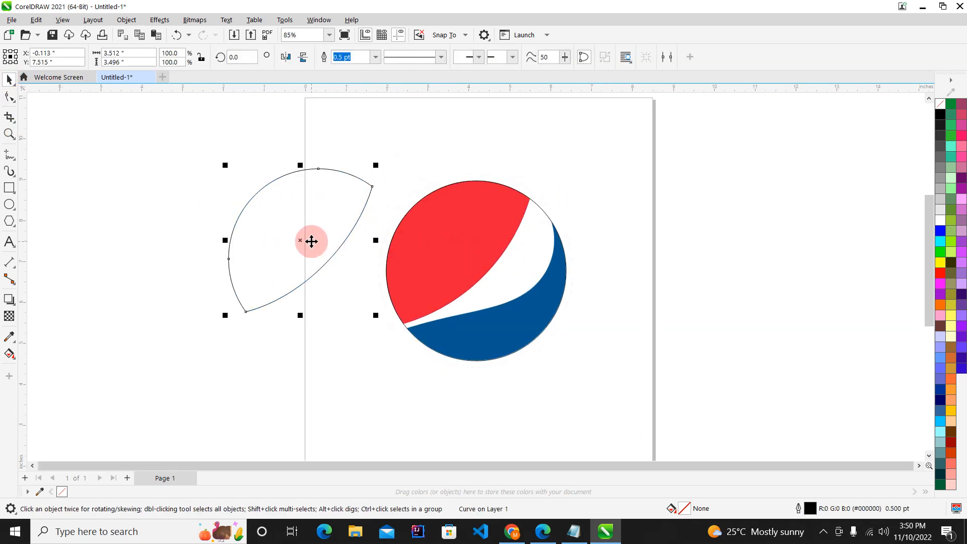
pyautogui.click(355, 349)
pyautogui.click(300, 362)
pyautogui.scroll(2, 319, 198)
pyautogui.click(386, 170)
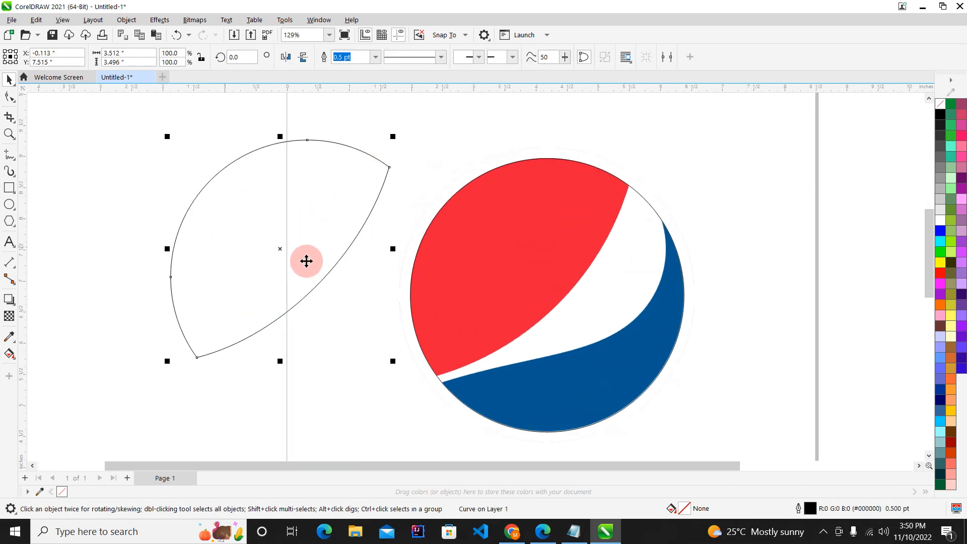
pyautogui.hotkey('ctrl', 'z')
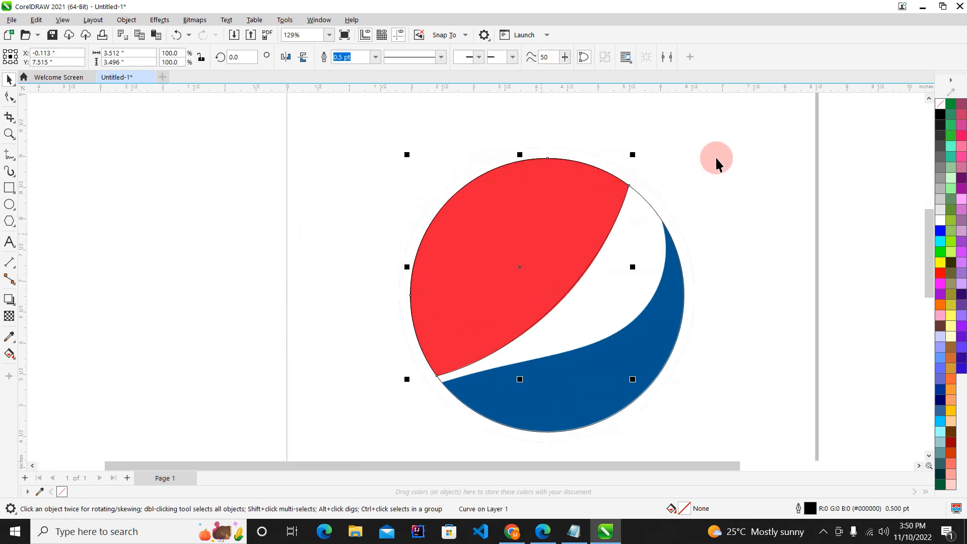
# - Examine the blue section of the globe and the circle outline around it
pyautogui.click(715, 156)
pyautogui.scroll(-2, 492, 190)
pyautogui.click(715, 255)
pyautogui.scroll(3, 592, 291)
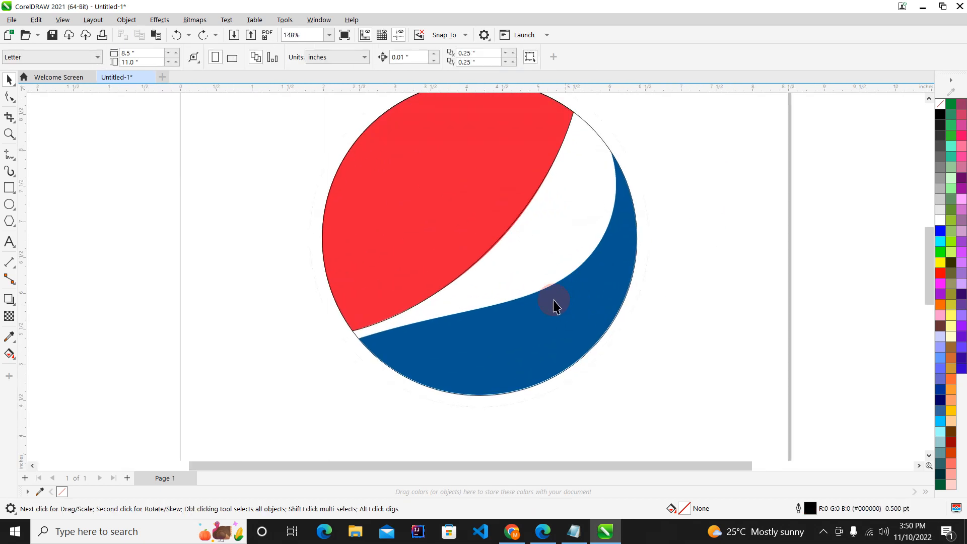
pyautogui.scroll(-2, 546, 360)
pyautogui.scroll(2, 505, 287)
pyautogui.scroll(-2, 516, 242)
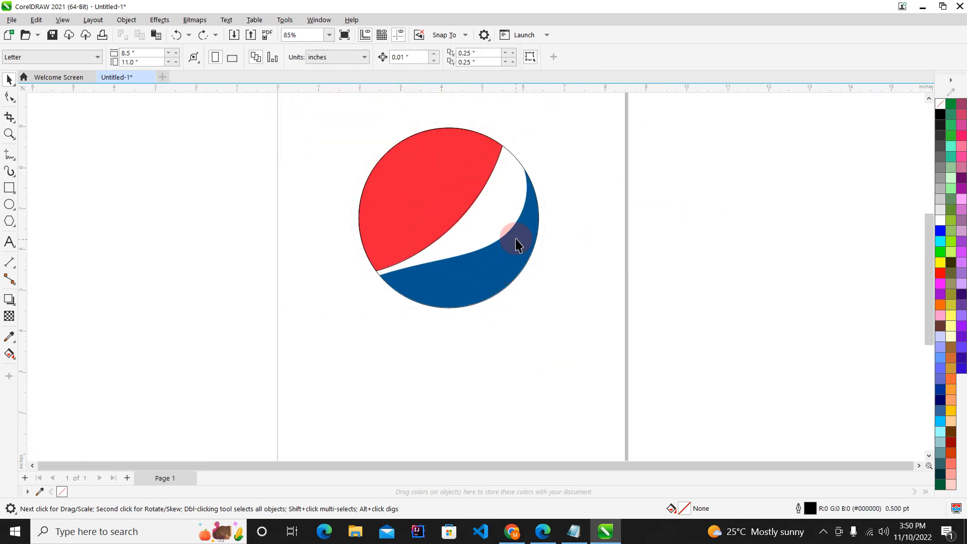
pyautogui.scroll(1, 519, 245)
pyautogui.scroll(3, 493, 257)
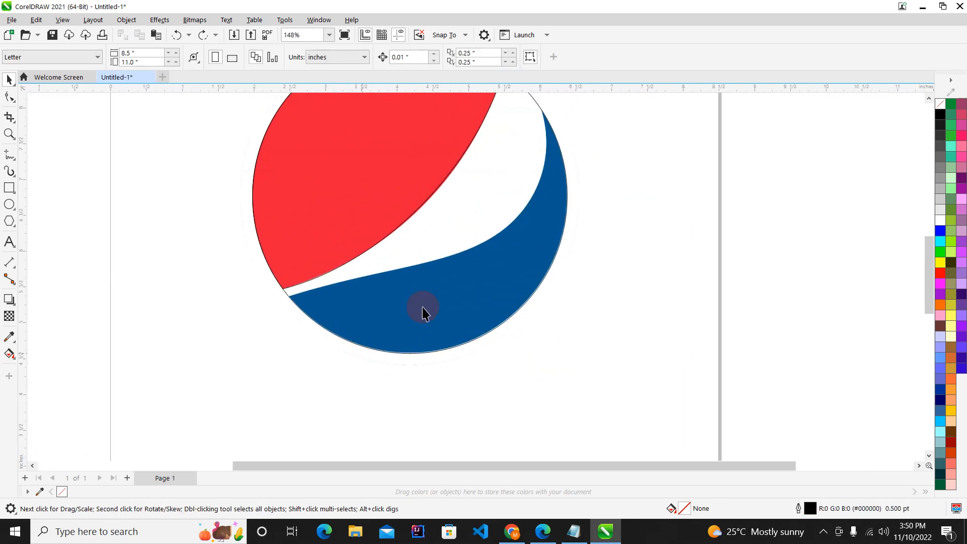
pyautogui.scroll(-3, 475, 263)
pyautogui.scroll(2, 514, 183)
pyautogui.click(506, 158)
pyautogui.moveTo(506, 158); pyautogui.dragTo(805, 172)
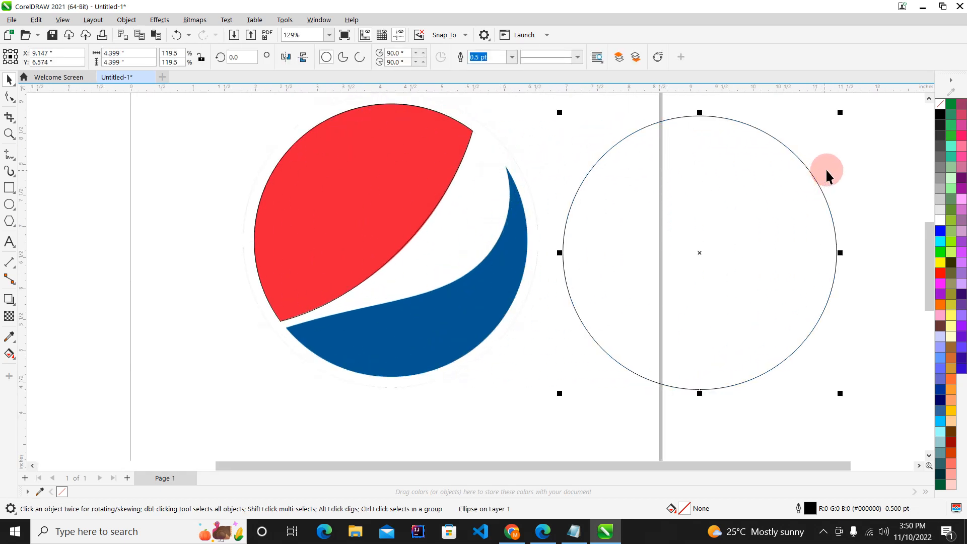
pyautogui.hotkey('ctrl', 'z')
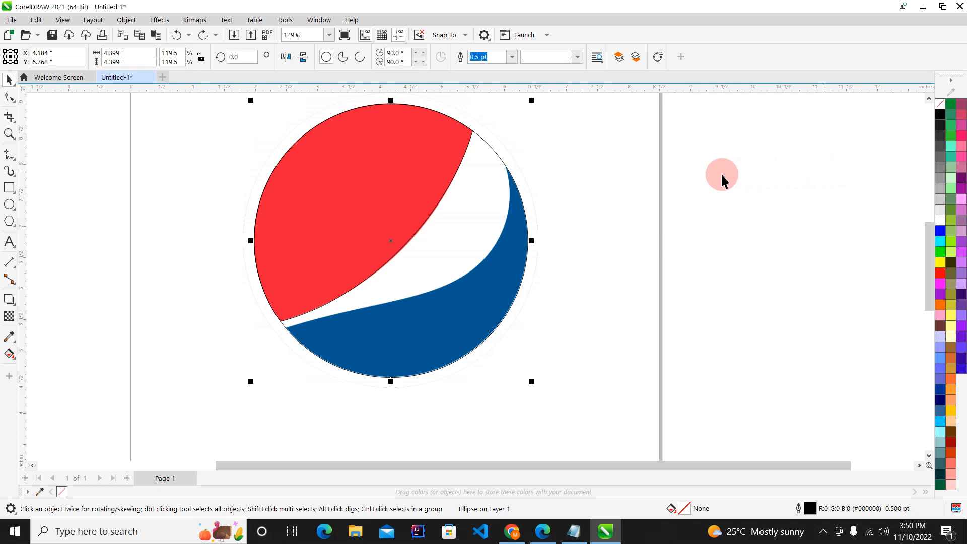
# - Copy the remaining circle outline and paste the duplicate in place over the globe
pyautogui.rightClick(471, 184)
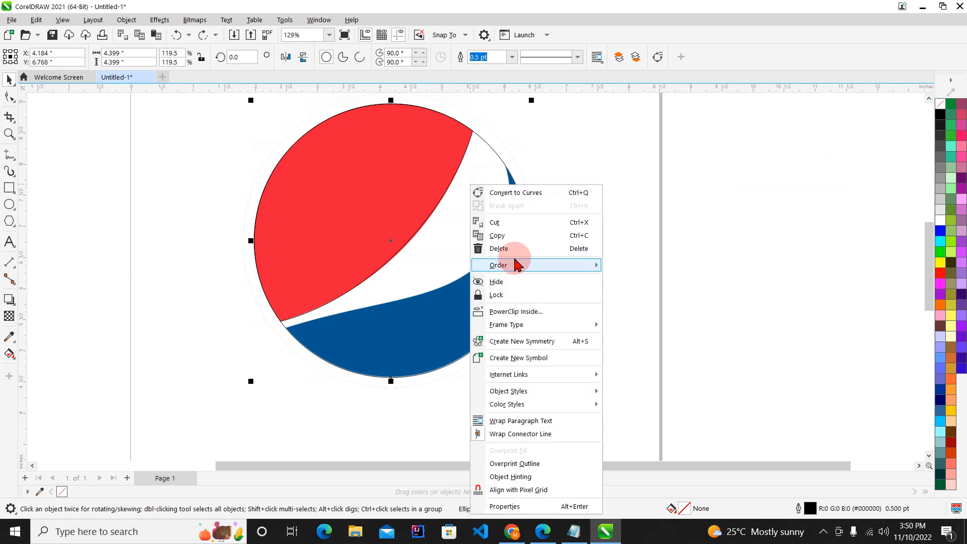
pyautogui.click(530, 234)
pyautogui.click(741, 175)
pyautogui.rightClick(741, 176)
pyautogui.click(806, 267)
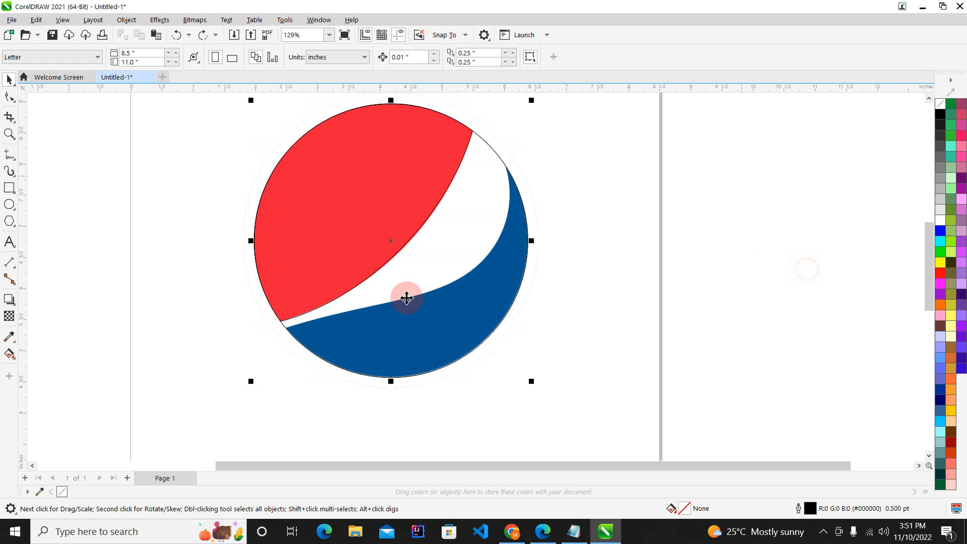
# - Try moving the overlapping circle outlines off the globe, and undo the moves
pyautogui.moveTo(483, 171); pyautogui.dragTo(812, 190)
pyautogui.click(486, 198)
pyautogui.moveTo(479, 172); pyautogui.dragTo(580, 146)
pyautogui.hotkey('ctrl', 'z')
pyautogui.hotkey('ctrl', 'z')
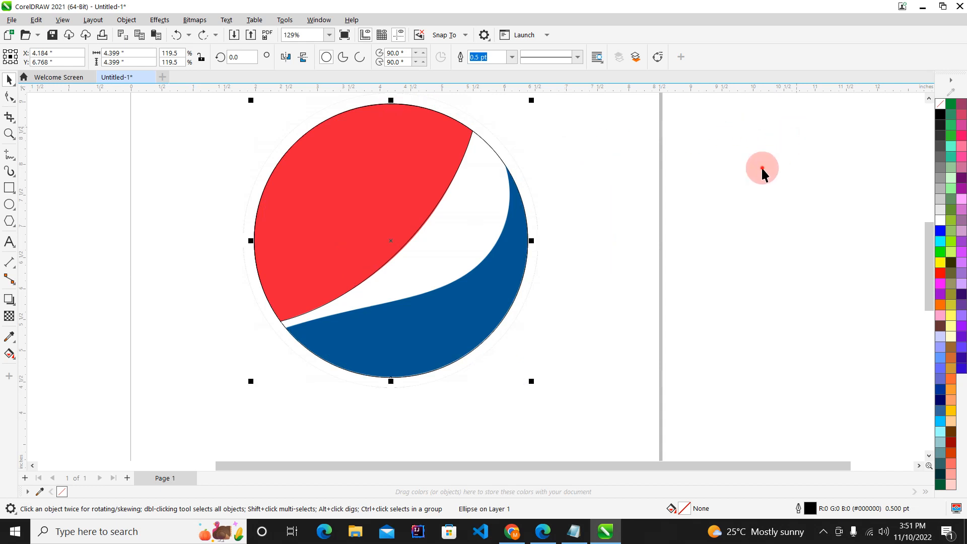
# - Select a circle outline around the globe and convert it to curves for node editing
pyautogui.click(763, 174)
pyautogui.click(473, 206)
pyautogui.click(288, 231)
pyautogui.click(7, 100)
pyautogui.click(318, 332)
# - Add two closely spaced nodes to the circle curve at the blue area's lower-left tip
pyautogui.scroll(2, 318, 335)
pyautogui.click(274, 340)
pyautogui.scroll(4, 242, 327)
pyautogui.scroll(11, 251, 333)
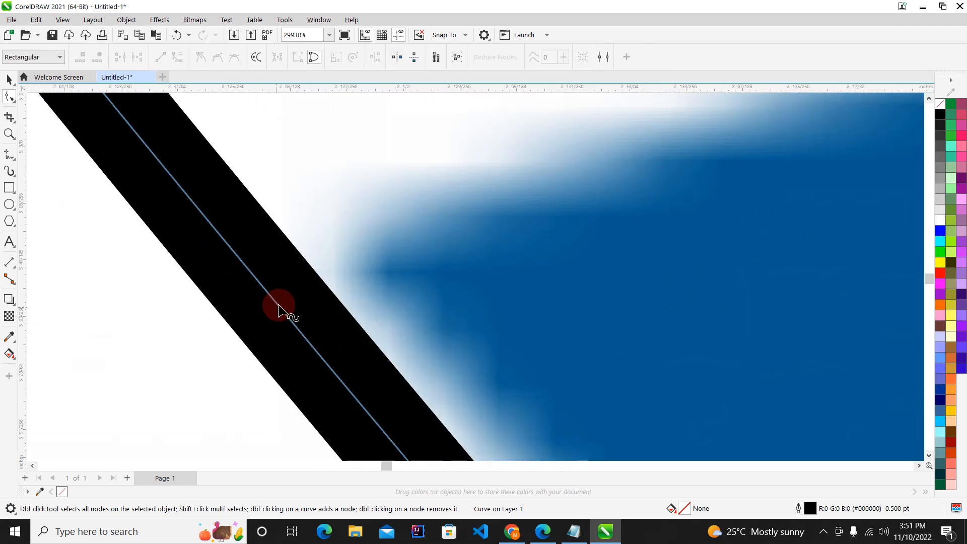
pyautogui.click(281, 308)
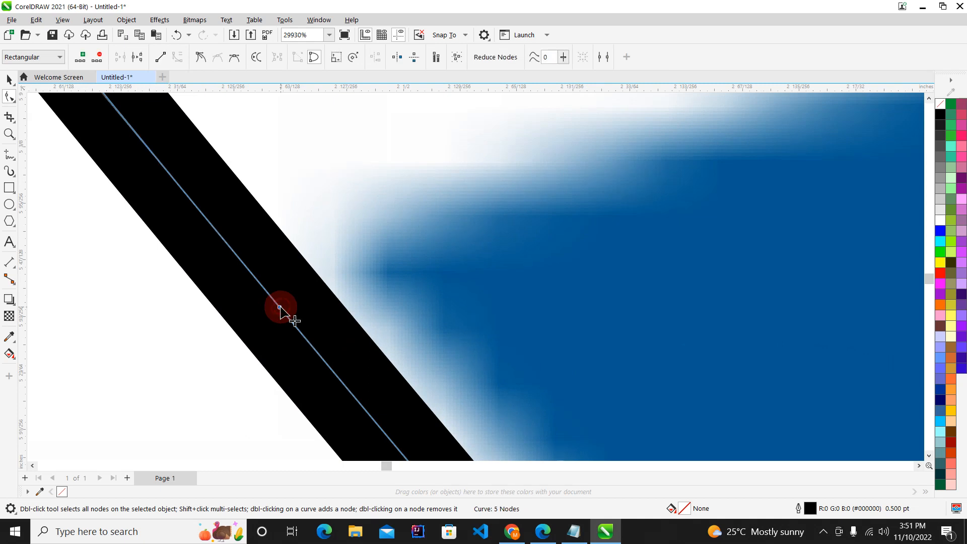
pyautogui.scroll(7, 290, 312)
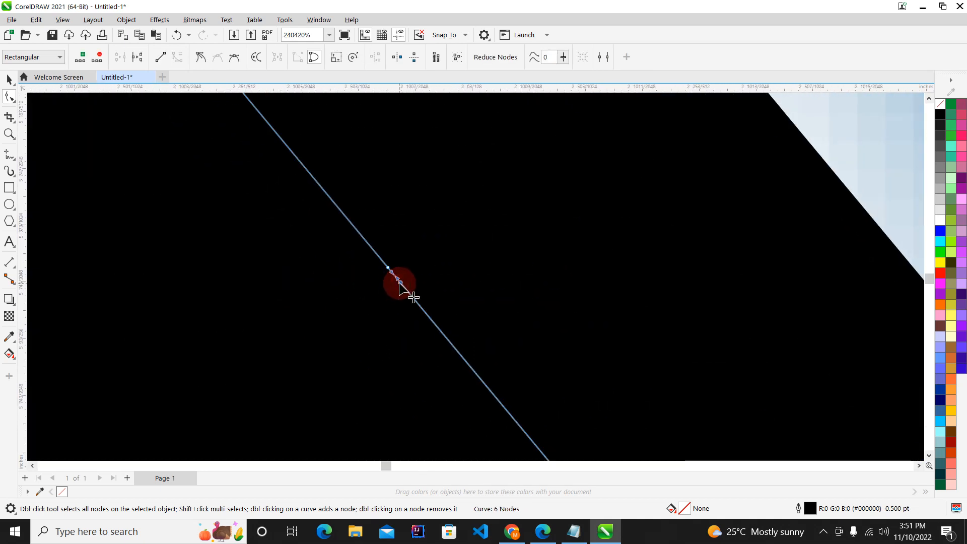
pyautogui.moveTo(399, 283); pyautogui.dragTo(460, 280)
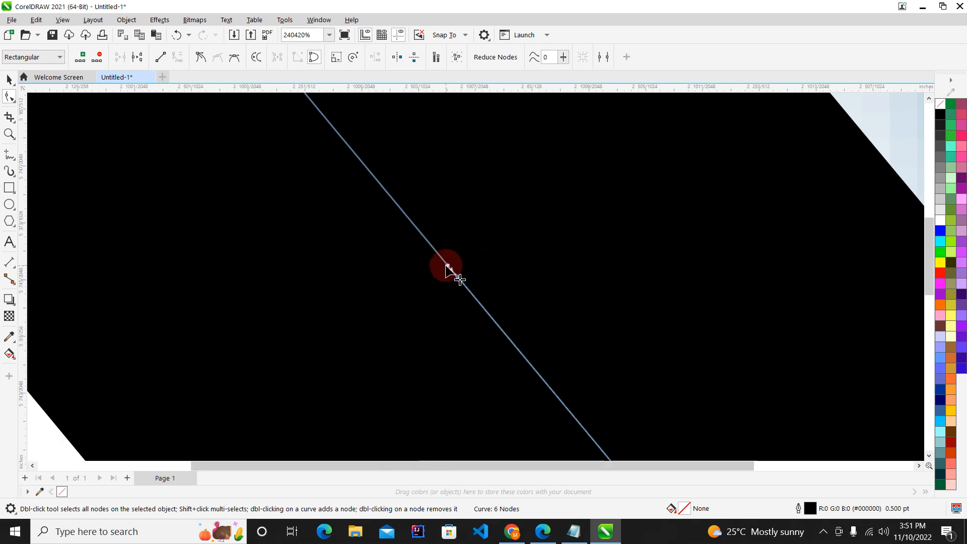
# - Add two closely spaced nodes to the circle curve at the blue area's upper-right tip
pyautogui.press('F4')
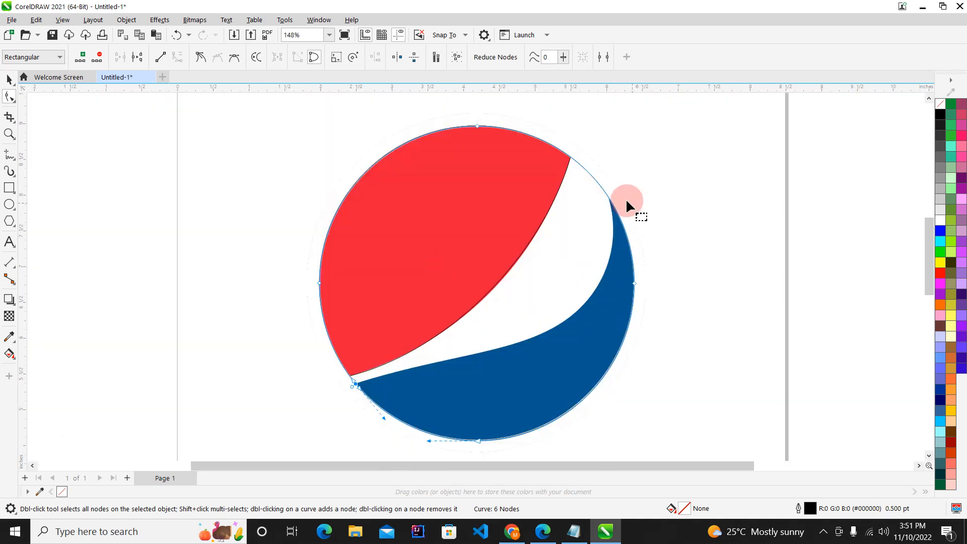
pyautogui.scroll(10, 626, 200)
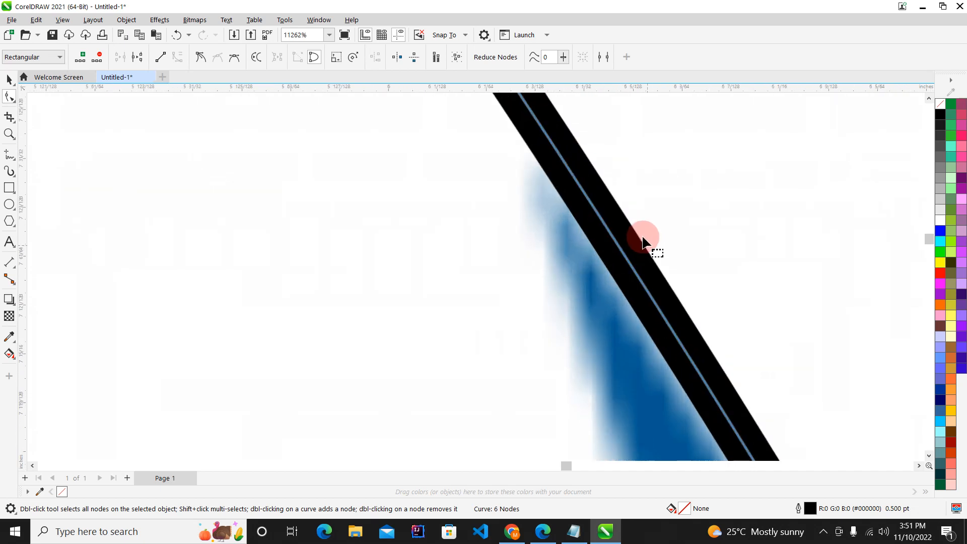
pyautogui.scroll(2, 647, 245)
pyautogui.scroll(-2, 566, 183)
pyautogui.scroll(2, 551, 156)
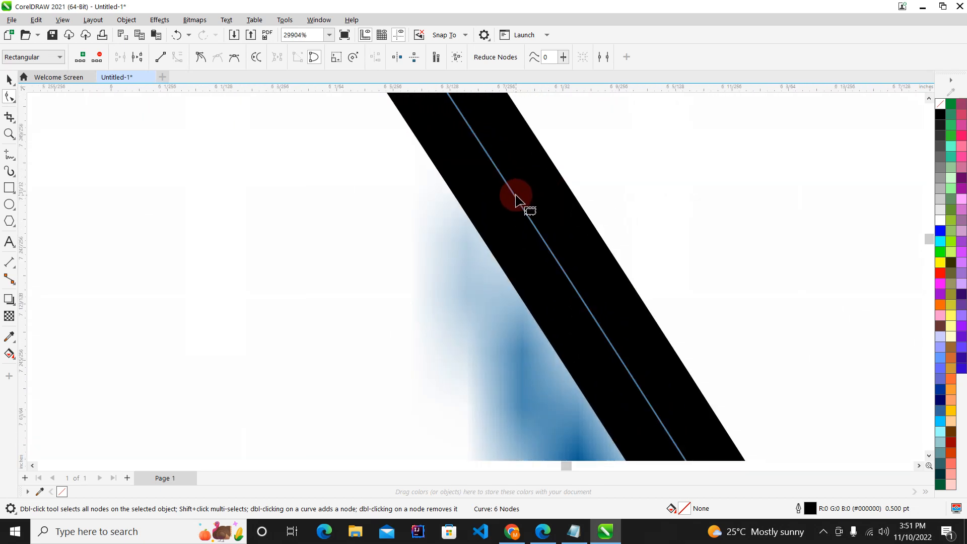
pyautogui.doubleClick(513, 195)
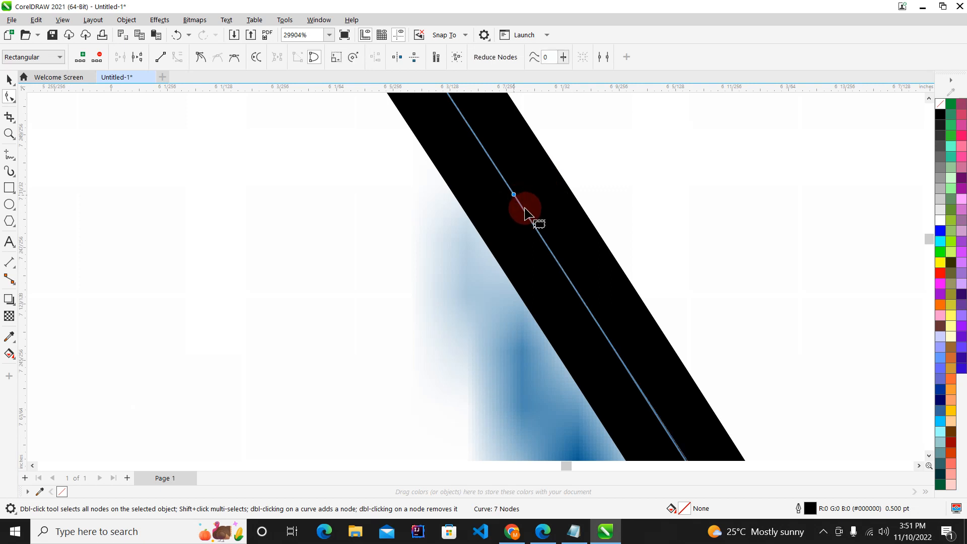
pyautogui.scroll(5, 525, 215)
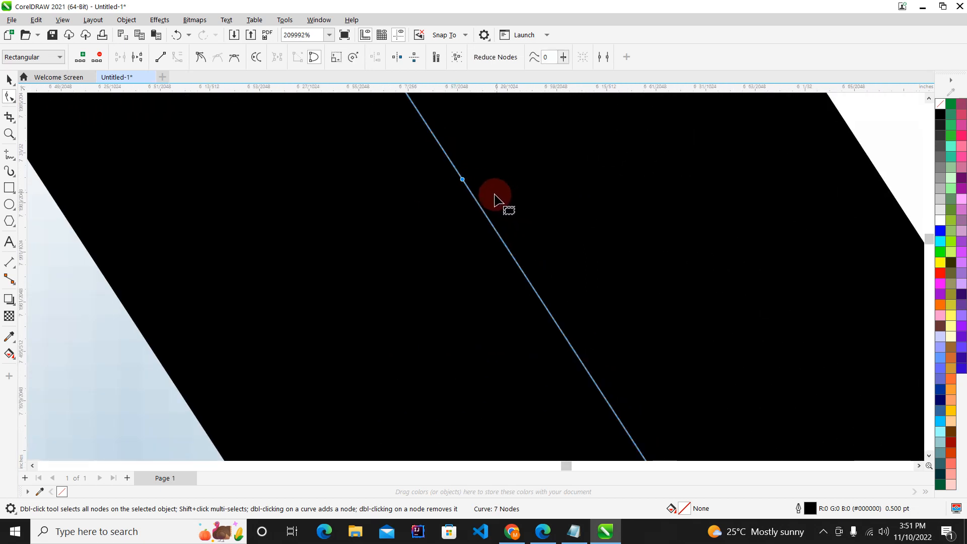
pyautogui.click(476, 201)
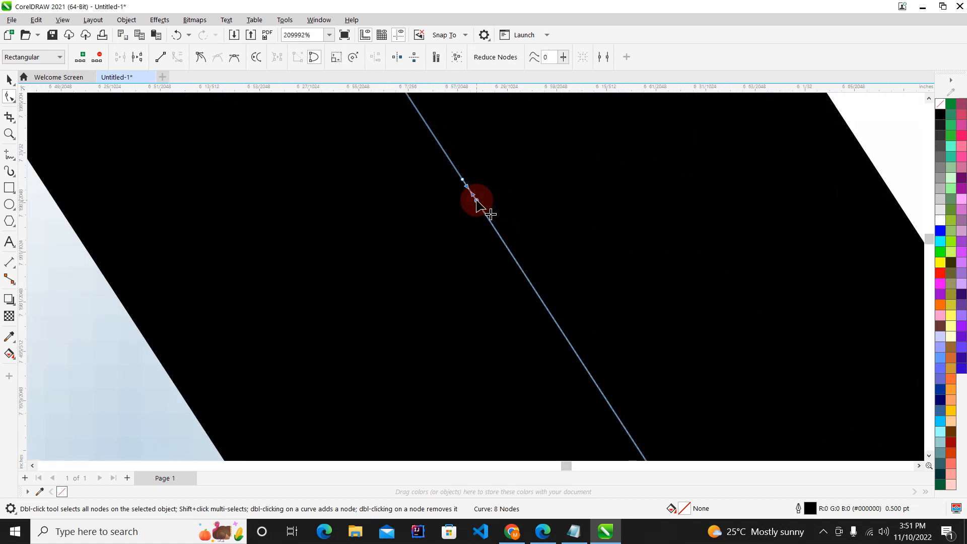
# - Delete the circle curve's top and left nodes around the red area
pyautogui.scroll(-15, 477, 201)
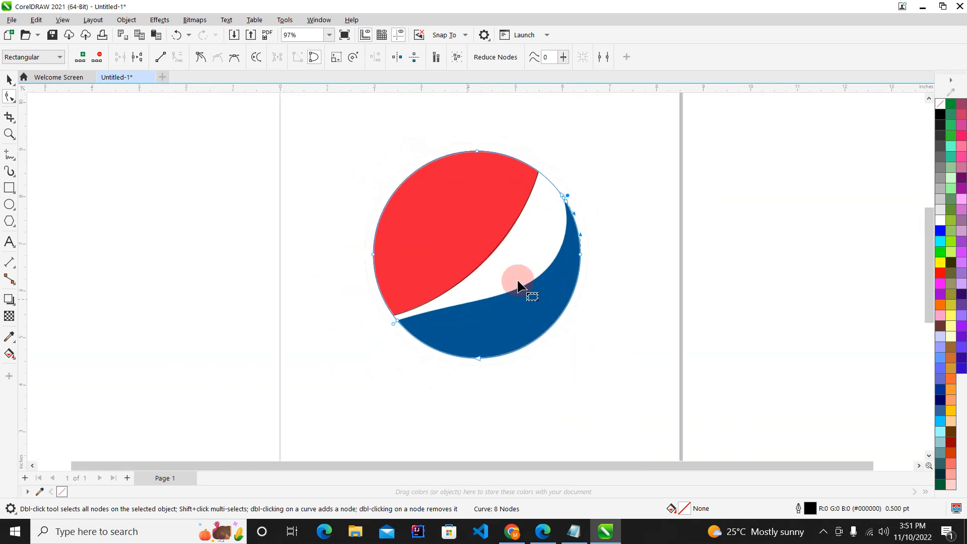
pyautogui.scroll(1, 531, 187)
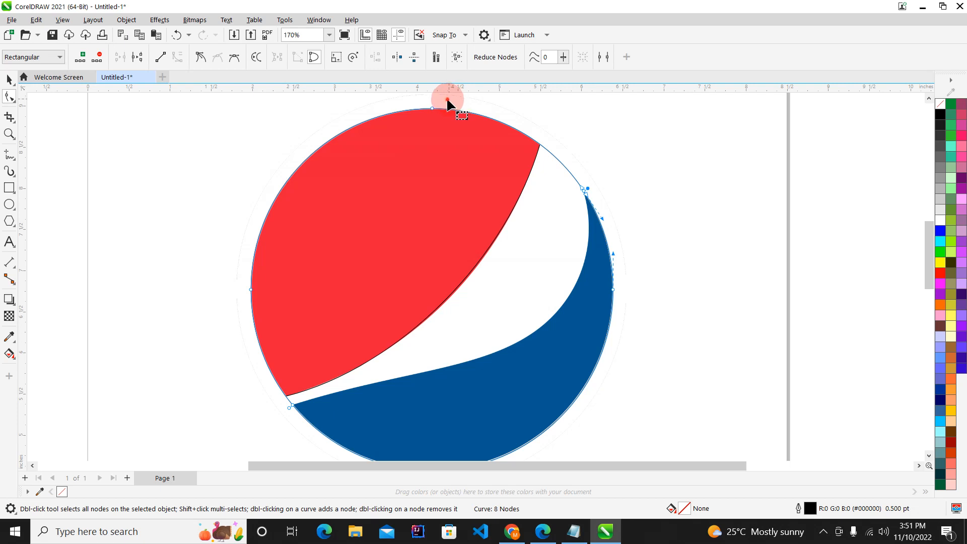
pyautogui.click(412, 112)
pyautogui.press('Delete')
pyautogui.moveTo(203, 252); pyautogui.dragTo(304, 321)
pyautogui.press('Delete')
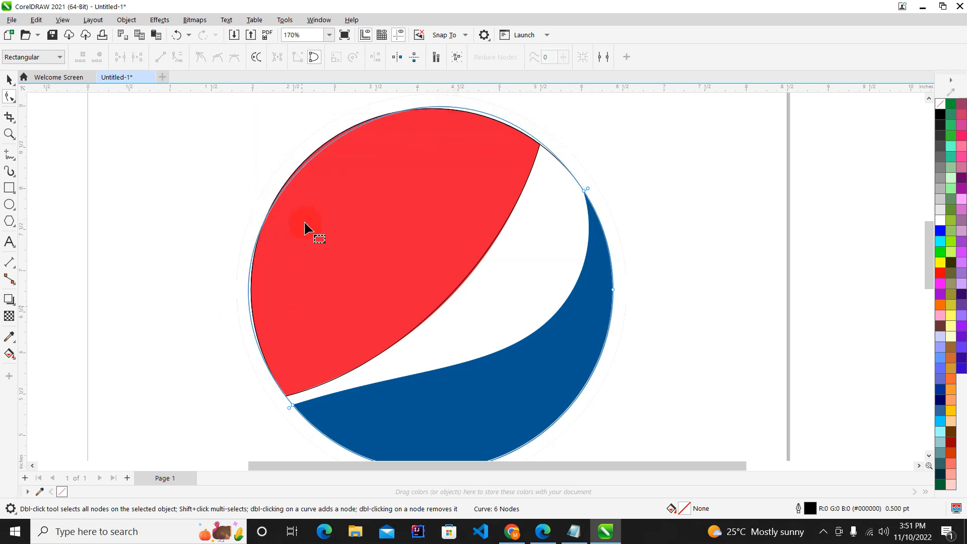
# - Convert the curve segment around the red side into a straight line between the blue area's two tips
pyautogui.rightClick(322, 151)
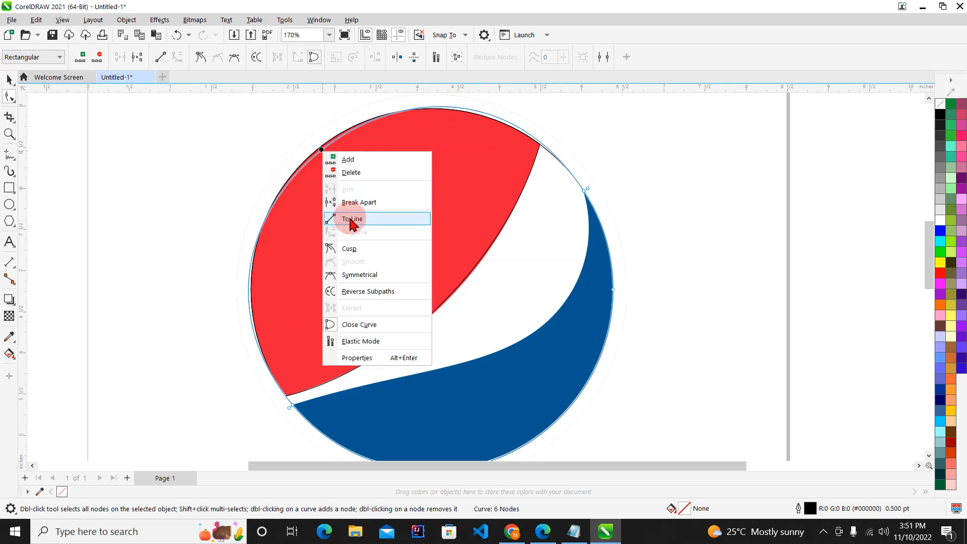
pyautogui.click(349, 217)
pyautogui.scroll(-2, 455, 249)
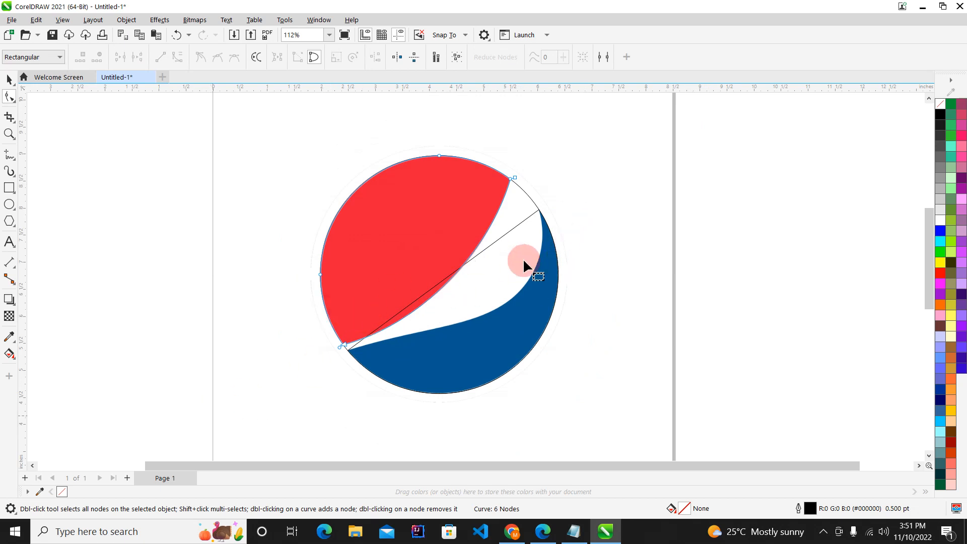
# - Convert the tiny segment between the two nodes at the blue area's lower-left tip into a straight line
pyautogui.scroll(1, 524, 260)
pyautogui.scroll(2, 306, 398)
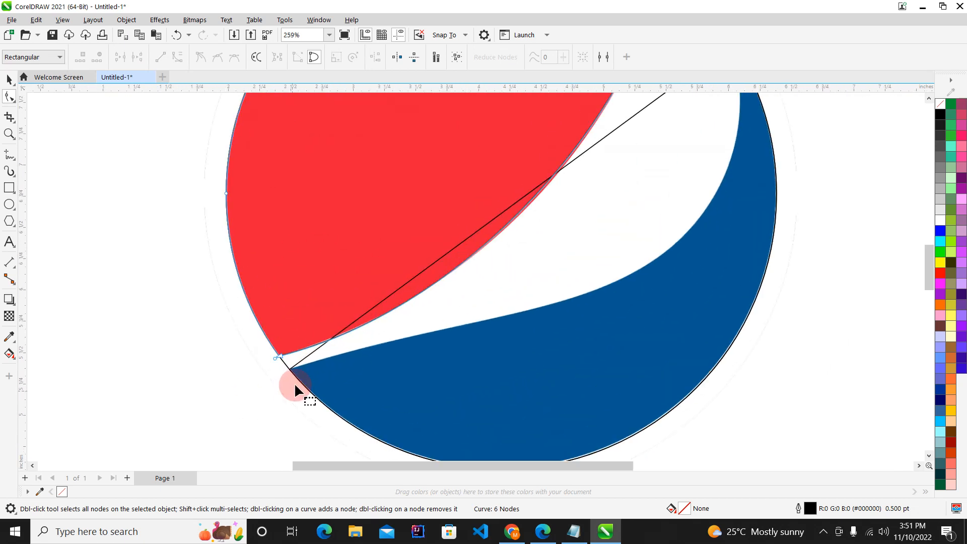
pyautogui.scroll(-1, 346, 361)
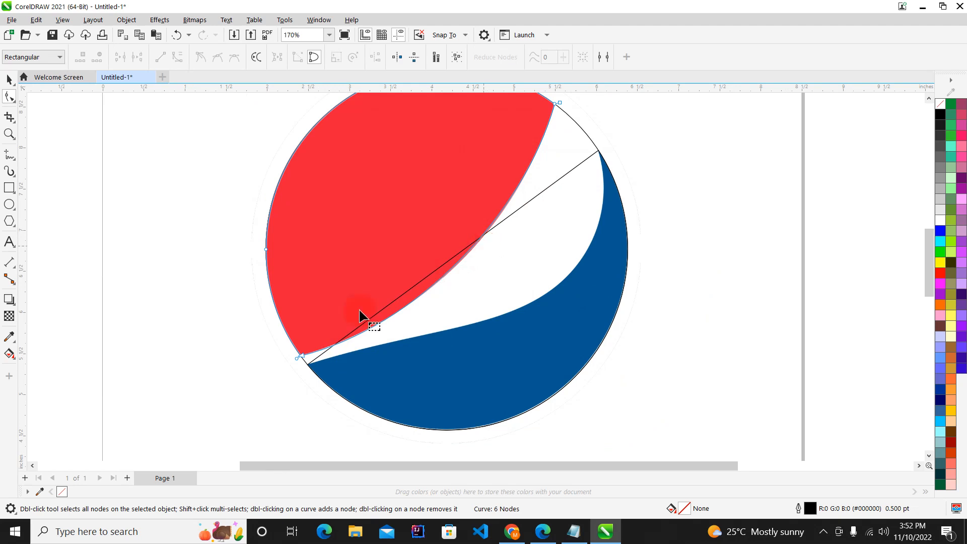
pyautogui.scroll(10, 302, 358)
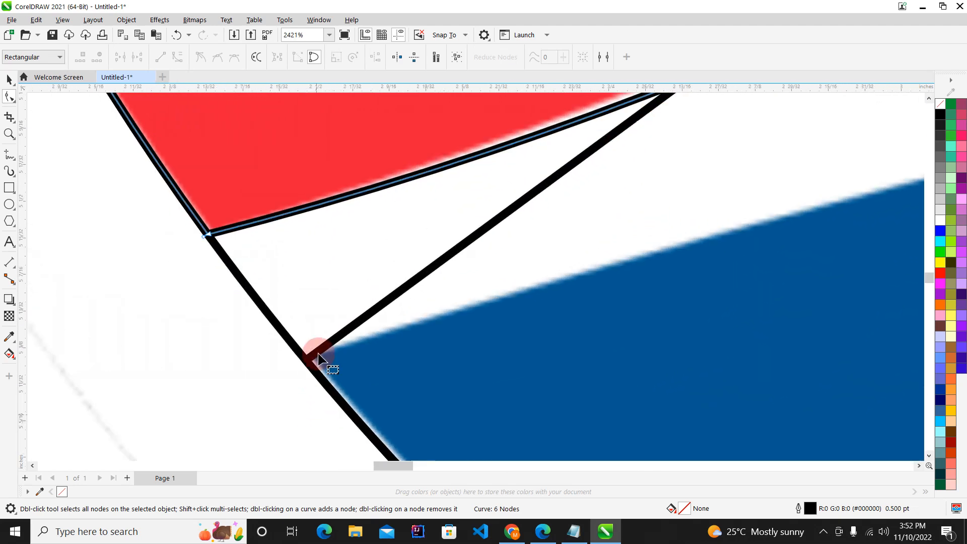
pyautogui.scroll(-7, 318, 362)
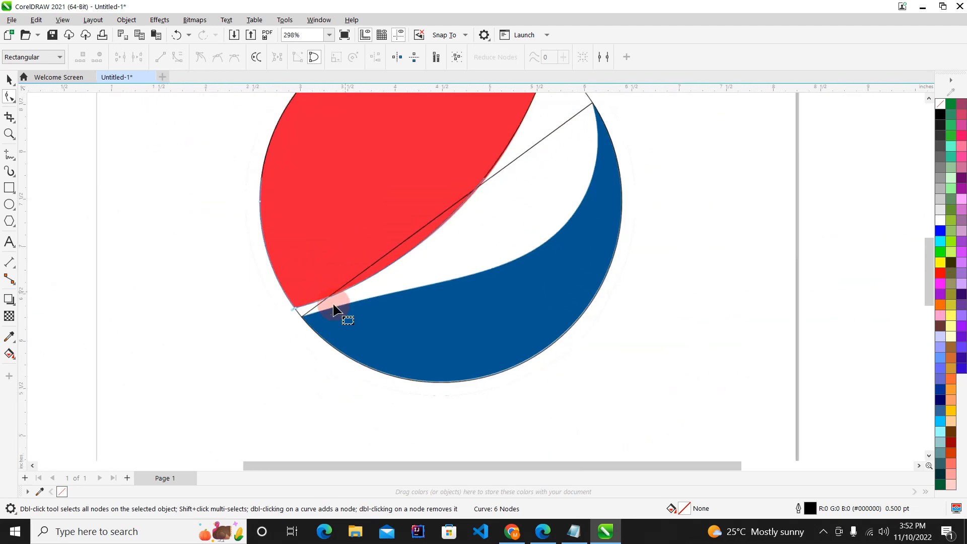
pyautogui.scroll(8, 340, 298)
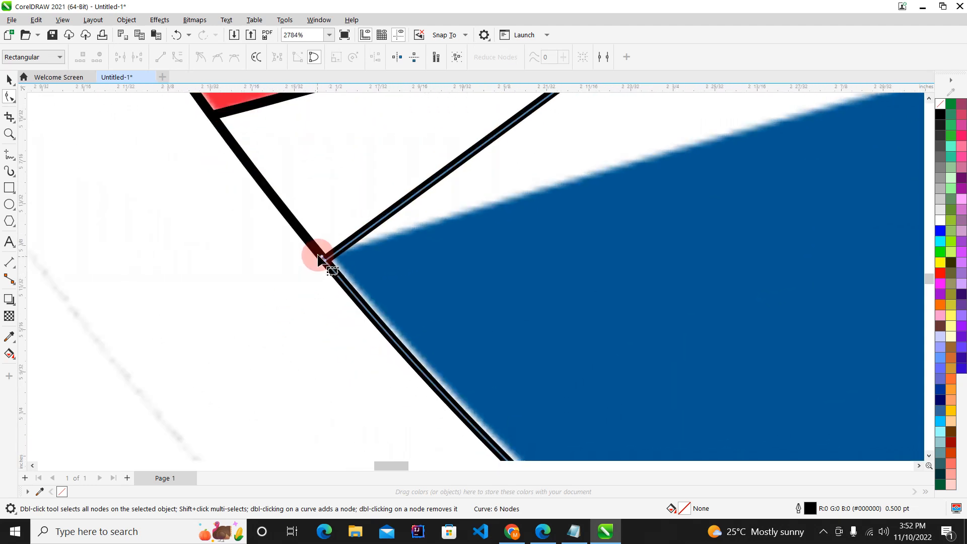
pyautogui.scroll(13, 319, 258)
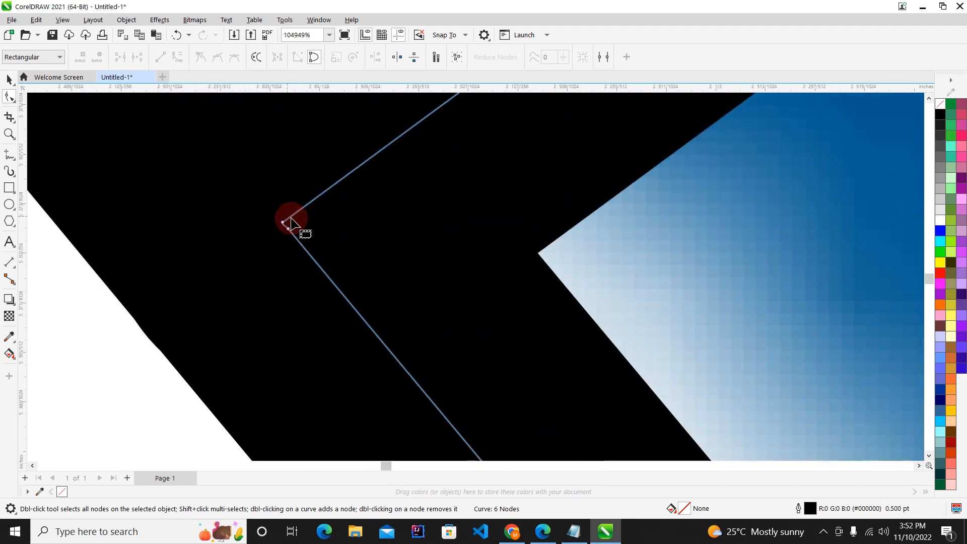
pyautogui.scroll(3, 291, 222)
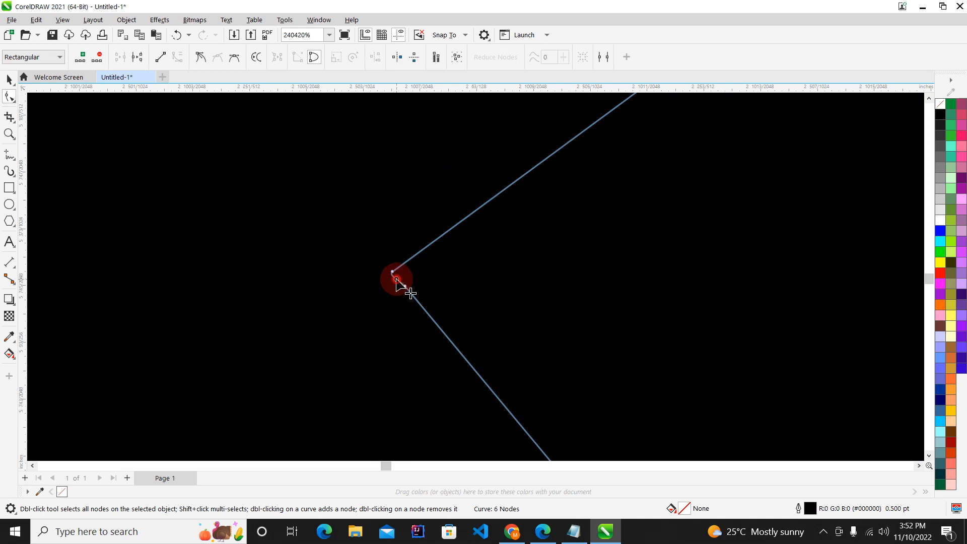
pyautogui.rightClick(396, 280)
pyautogui.click(416, 345)
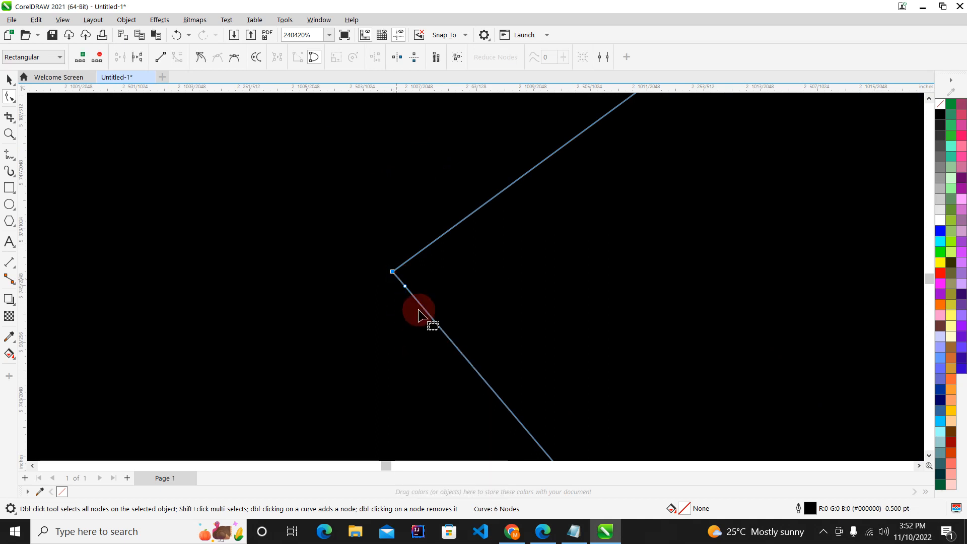
pyautogui.press('F4')
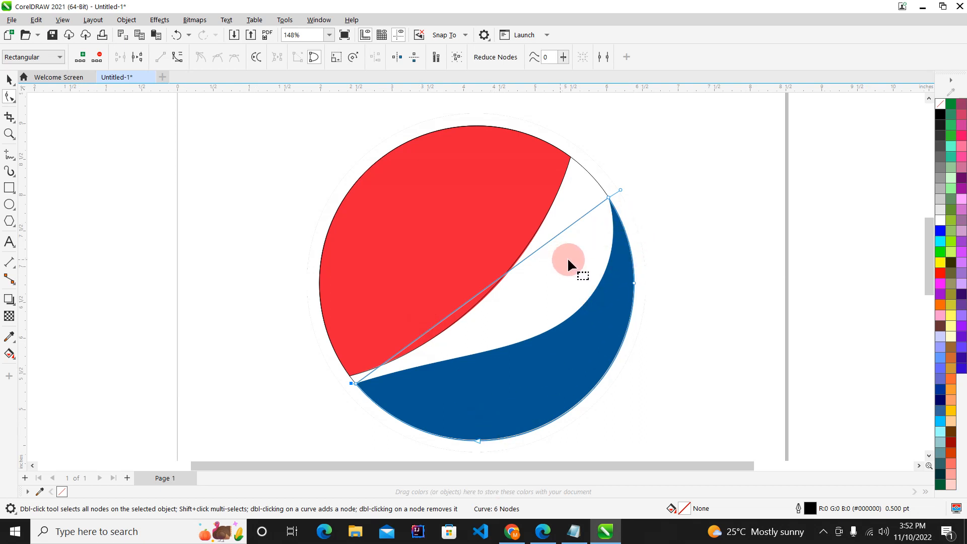
# - Convert the tiny segment between the two nodes at the blue area's upper-right tip into a straight line
pyautogui.hotkey('ctrl', 'z')
pyautogui.moveTo(595, 257); pyautogui.dragTo(627, 239)
pyautogui.scroll(2, 612, 201)
pyautogui.scroll(20, 606, 206)
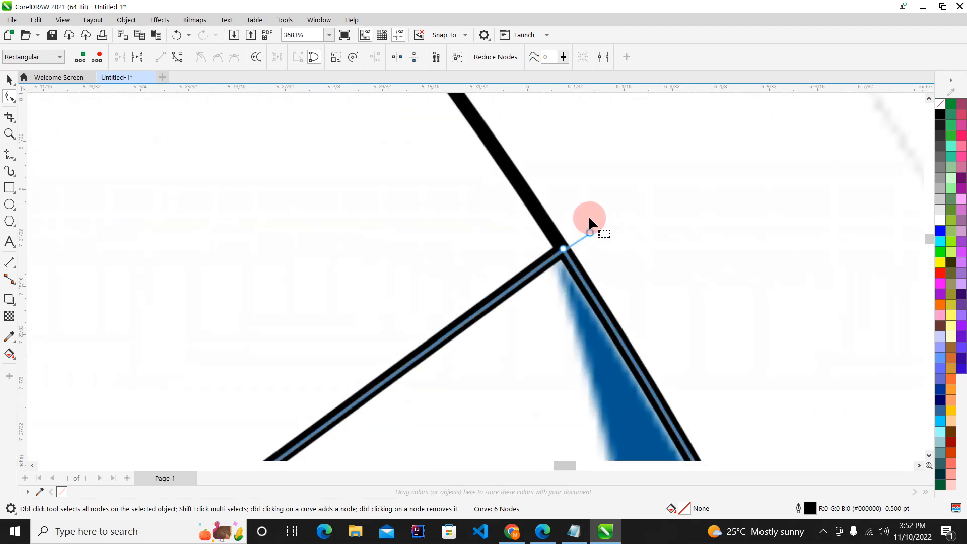
pyautogui.scroll(9, 564, 248)
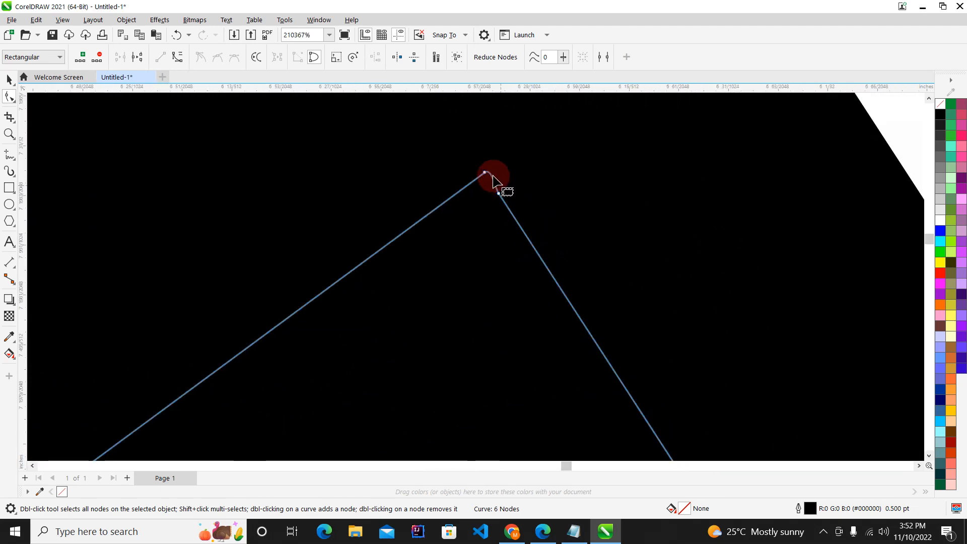
pyautogui.rightClick(488, 252)
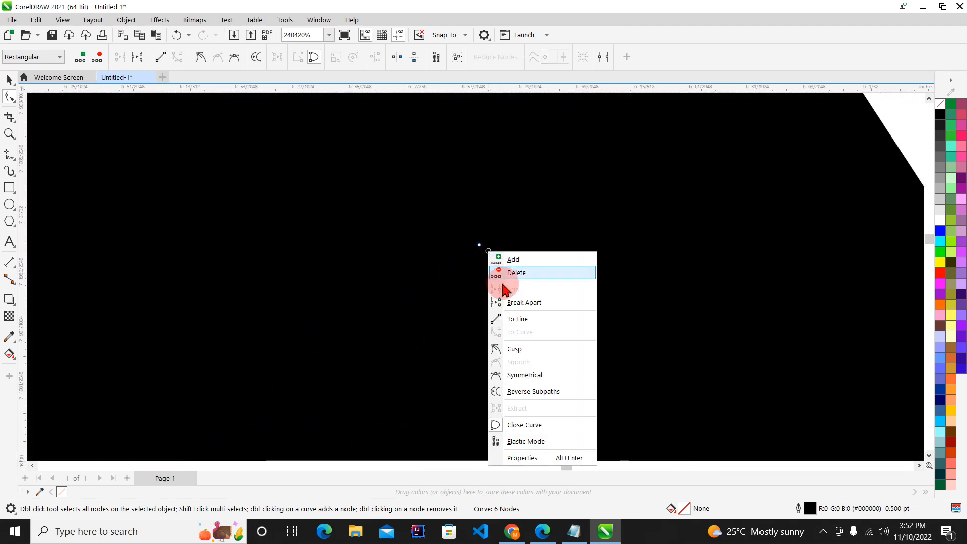
pyautogui.click(504, 318)
pyautogui.press('F4')
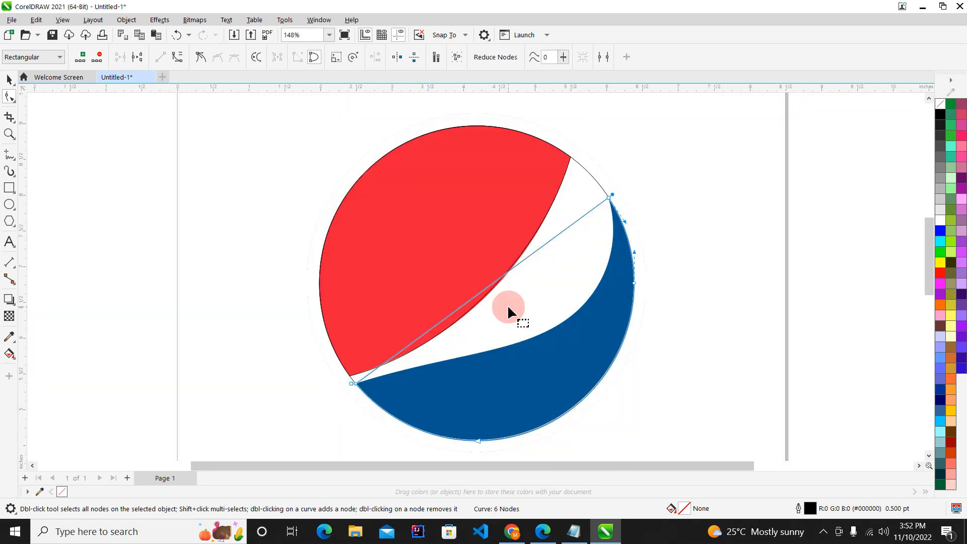
# - Convert the line between the blue area's tips to a curve and bend it along the blue area's wavy upper edge
pyautogui.click(495, 282)
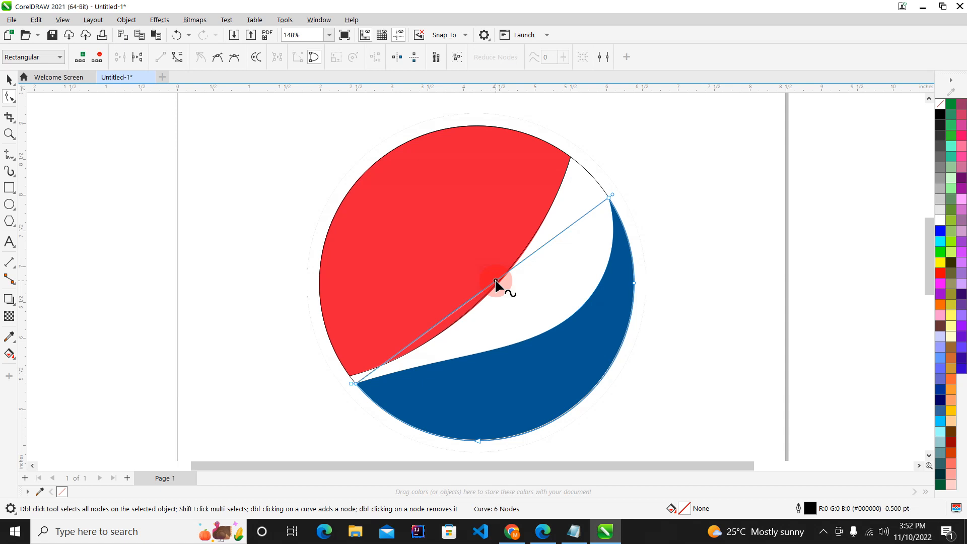
pyautogui.rightClick(496, 282)
pyautogui.click(538, 363)
pyautogui.moveTo(444, 332); pyautogui.dragTo(484, 335)
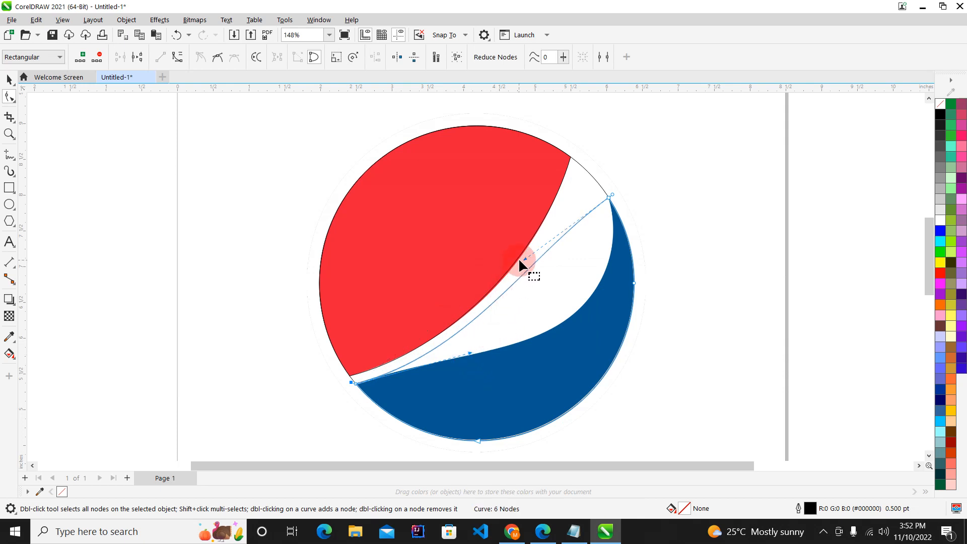
pyautogui.moveTo(524, 259); pyautogui.dragTo(642, 348)
# - Adjust the curve's handles at both tips to bring it closer to the blue area's upper edge
pyautogui.scroll(3, 464, 353)
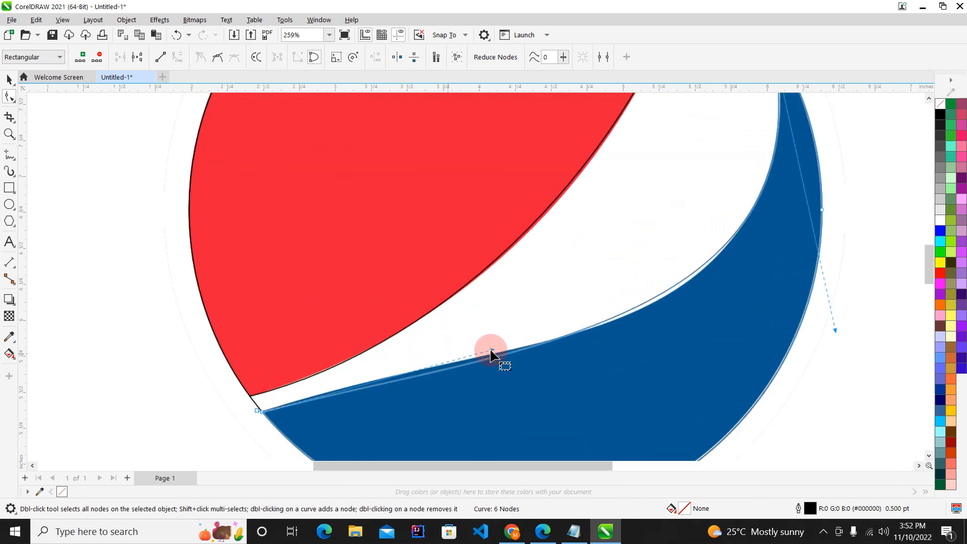
pyautogui.moveTo(491, 352); pyautogui.dragTo(464, 340)
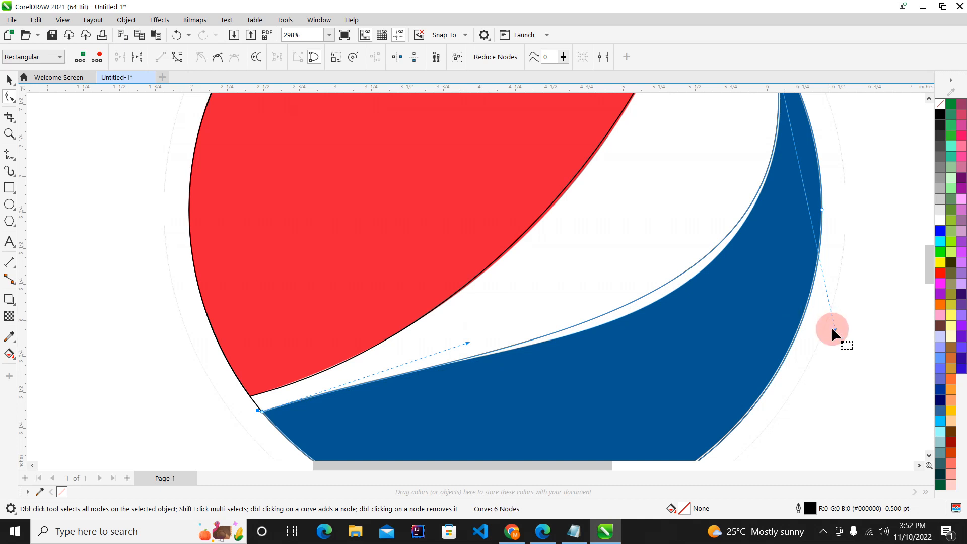
pyautogui.moveTo(831, 328); pyautogui.dragTo(824, 362)
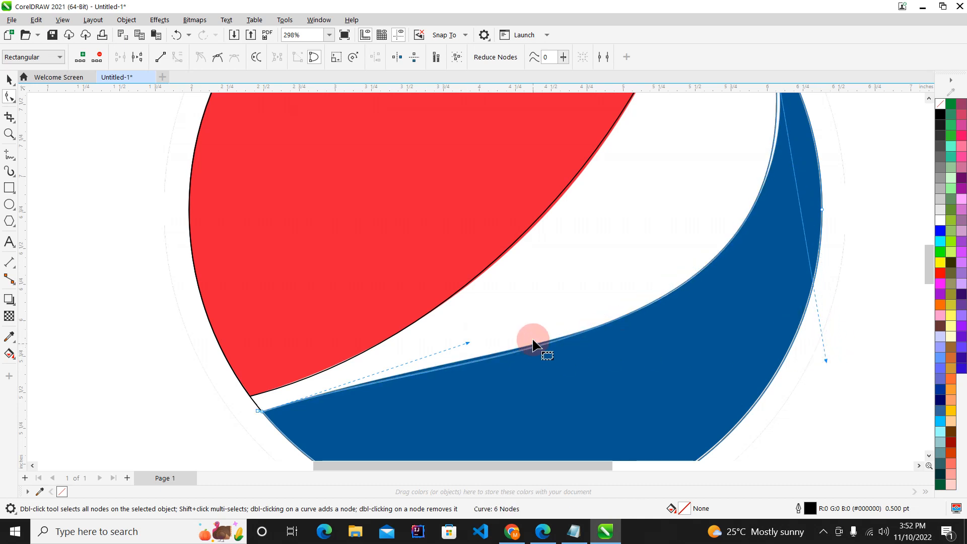
# - Fine-tune both handles of the curve until it follows the blue area's upper edge
pyautogui.scroll(-2, 754, 253)
pyautogui.scroll(2, 757, 319)
pyautogui.scroll(-2, 751, 354)
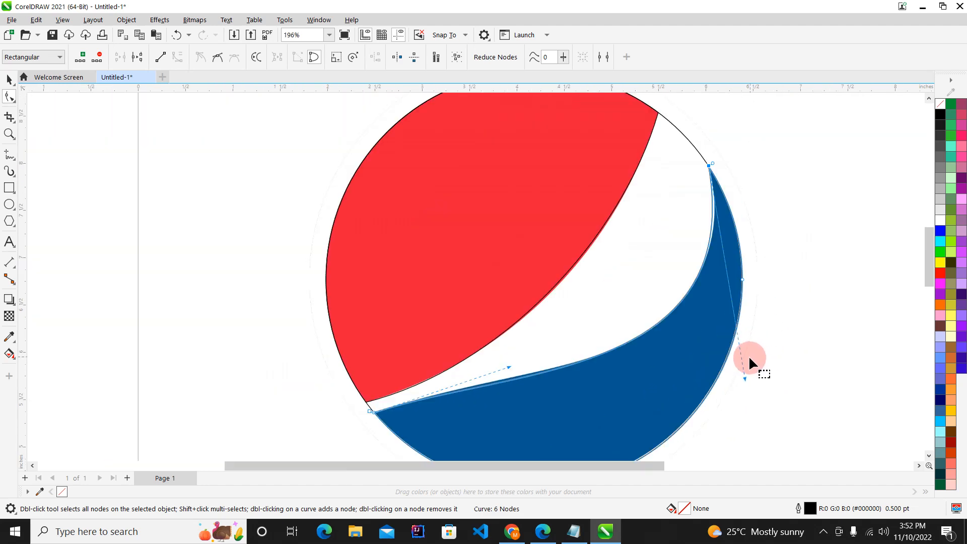
pyautogui.scroll(-1, 748, 355)
pyautogui.scroll(2, 631, 370)
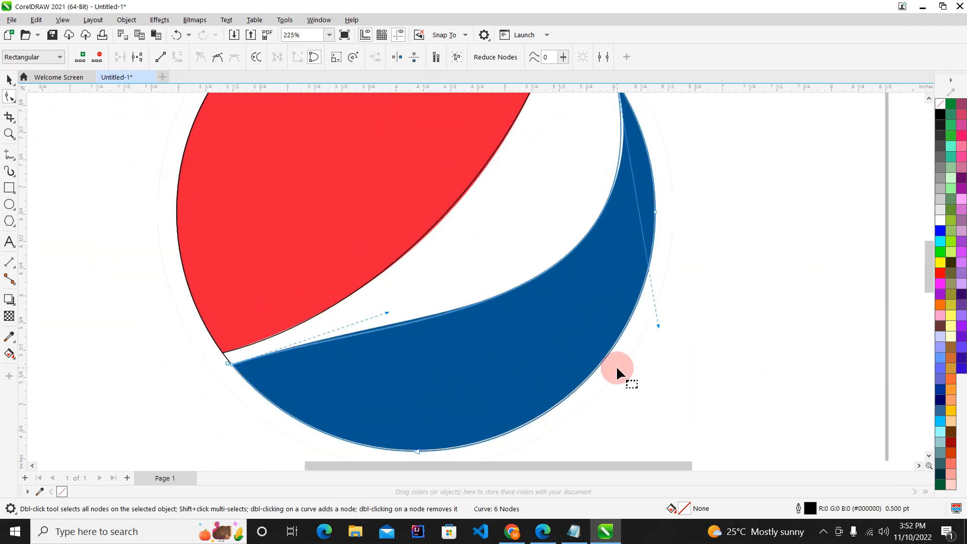
pyautogui.scroll(-3, 637, 252)
pyautogui.scroll(1, 645, 229)
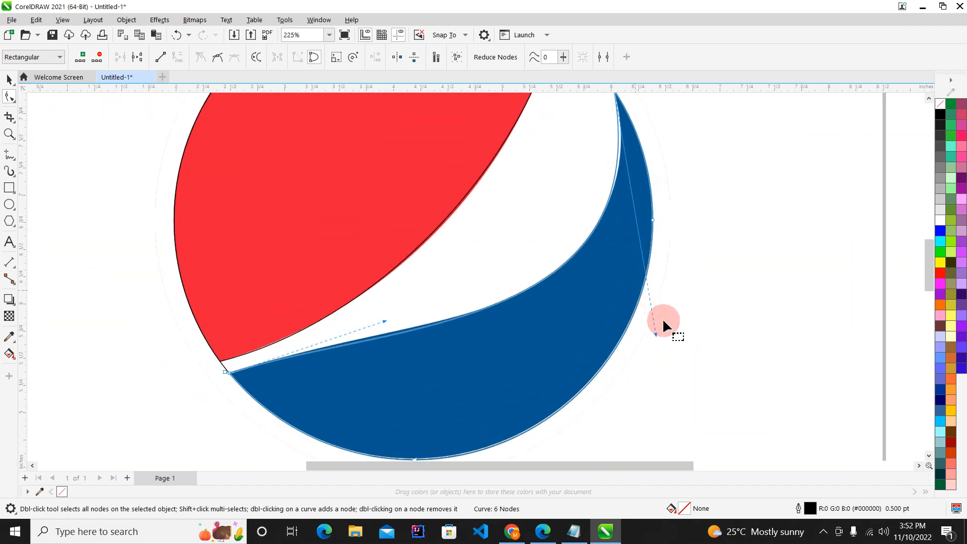
pyautogui.moveTo(655, 333); pyautogui.dragTo(657, 311)
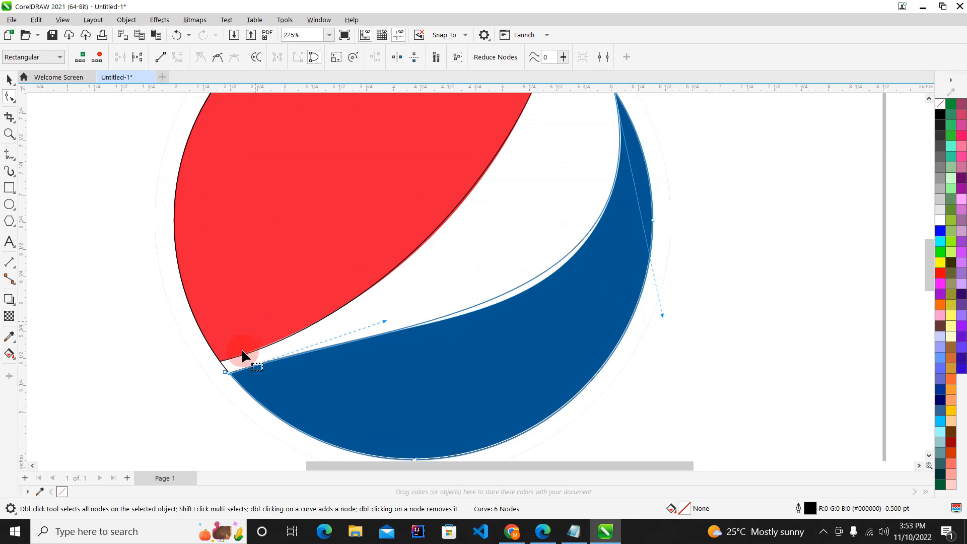
pyautogui.scroll(3, 240, 349)
pyautogui.scroll(-5, 345, 346)
pyautogui.scroll(3, 563, 305)
pyautogui.moveTo(573, 346); pyautogui.dragTo(573, 362)
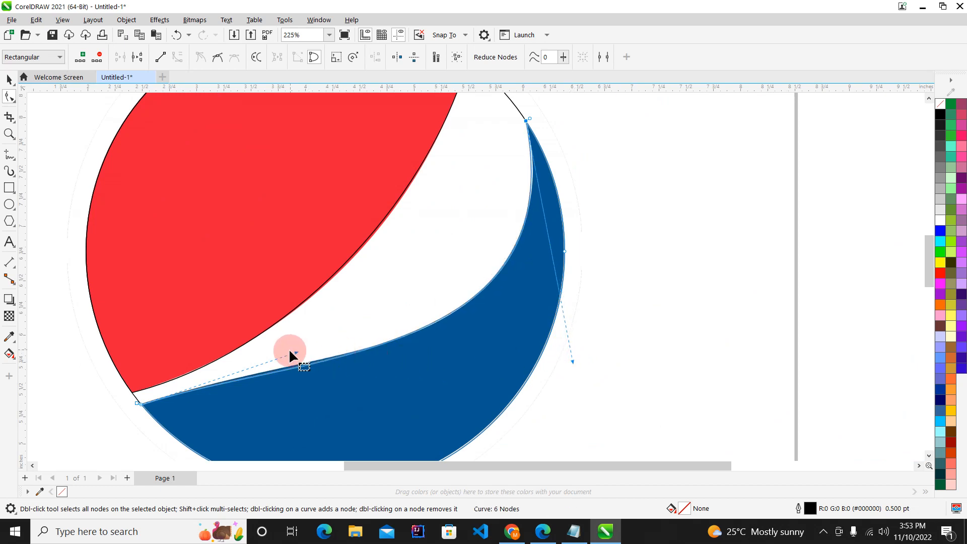
pyautogui.moveTo(296, 351); pyautogui.dragTo(290, 351)
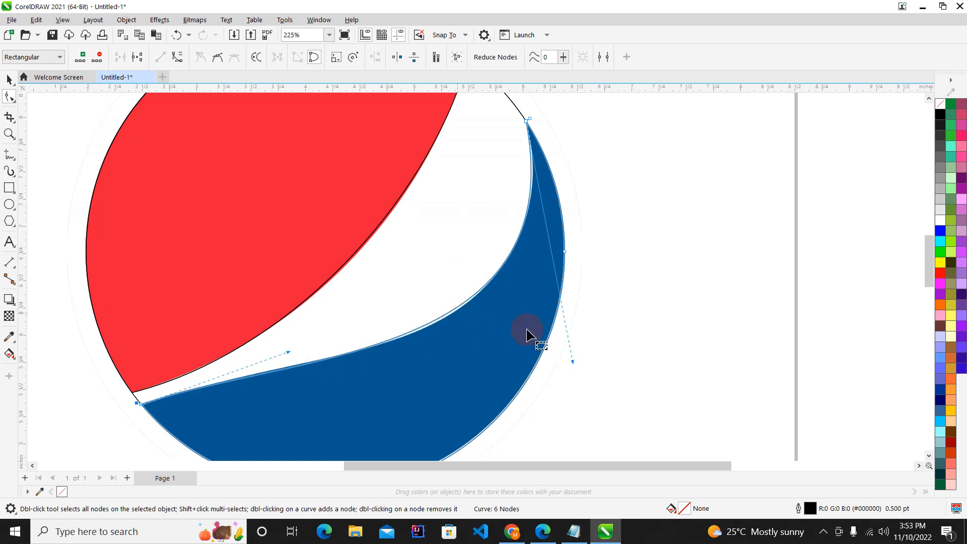
pyautogui.moveTo(569, 358); pyautogui.dragTo(570, 362)
# - Select the three traced outlines together and move them off the page to the right of the reference image
pyautogui.scroll(-2, 504, 266)
pyautogui.click(9, 78)
pyautogui.click(730, 217)
pyautogui.click(493, 281)
pyautogui.scroll(-2, 491, 281)
pyautogui.click(564, 258)
pyautogui.click(487, 310)
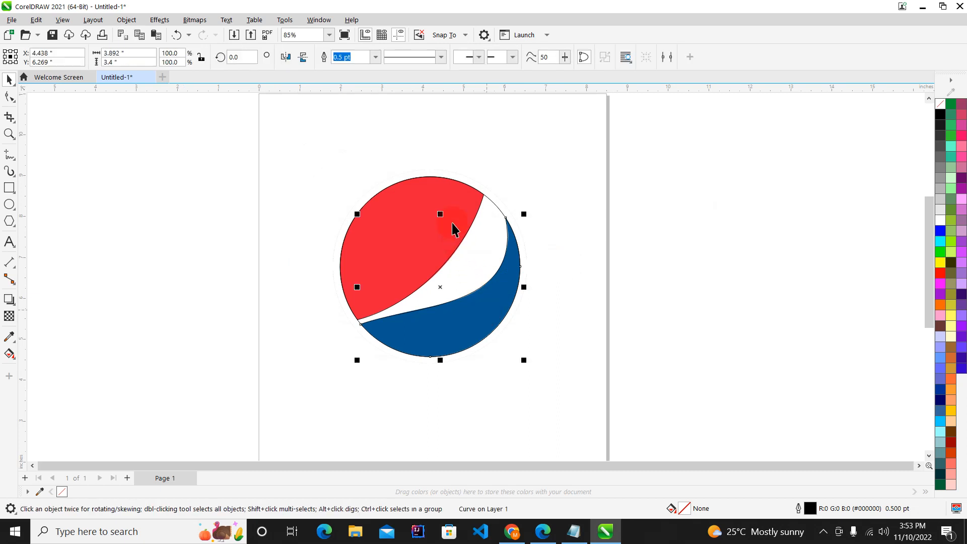
pyautogui.click(565, 193)
pyautogui.doubleClick(477, 308)
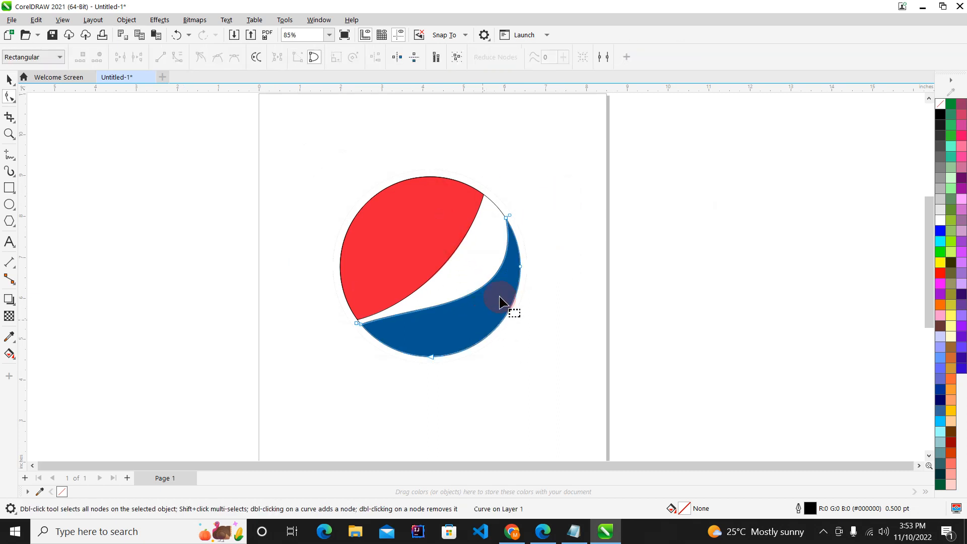
pyautogui.press('space')
pyautogui.click(449, 324)
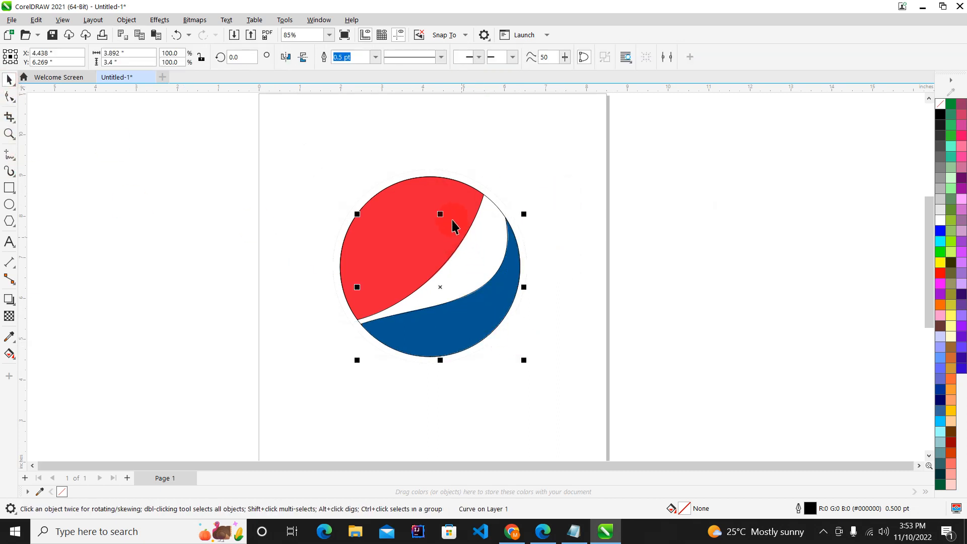
pyautogui.keyDown('shift'); pyautogui.click(443, 197); pyautogui.keyUp('shift')
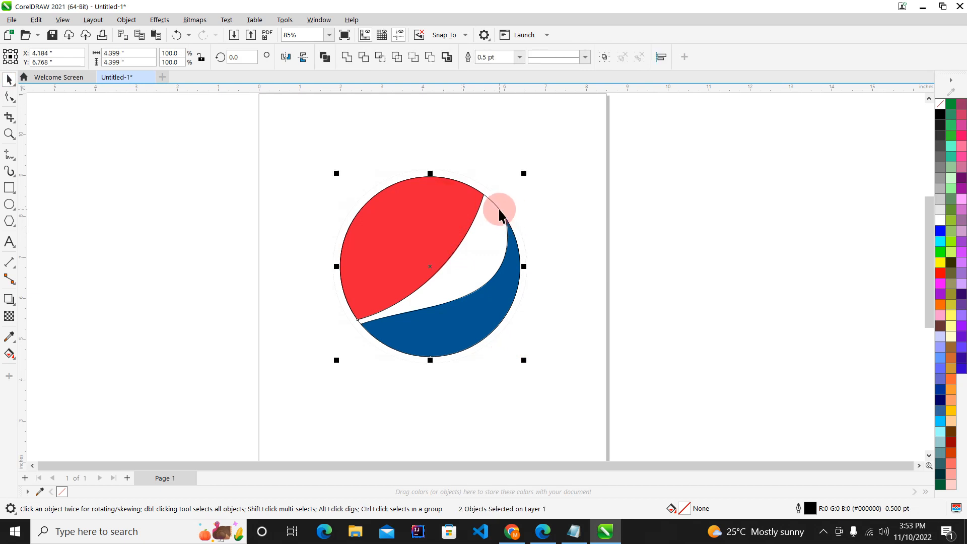
pyautogui.moveTo(499, 209); pyautogui.dragTo(772, 196)
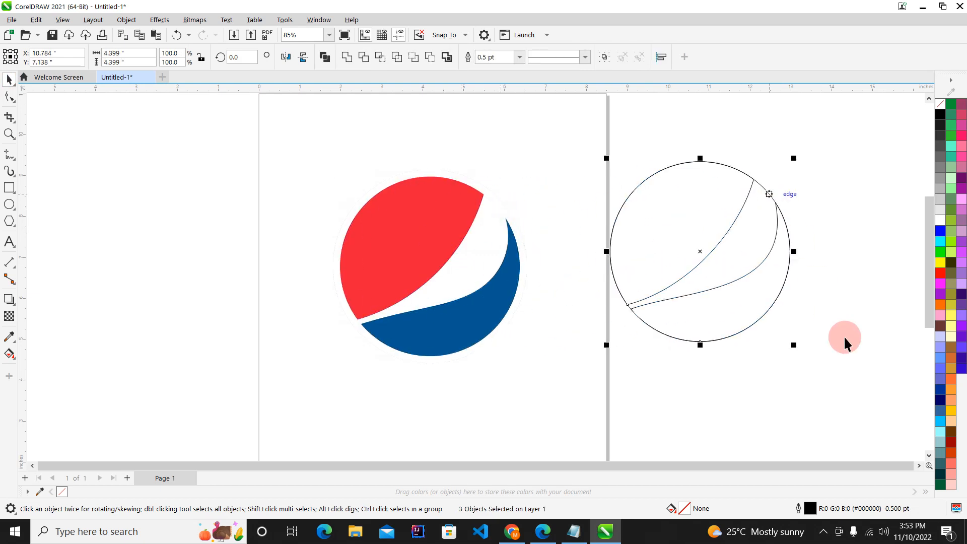
pyautogui.click(578, 263)
# - Place the reference image in the upper middle of the page and the traced outlines directly below it
pyautogui.scroll(2, 879, 197)
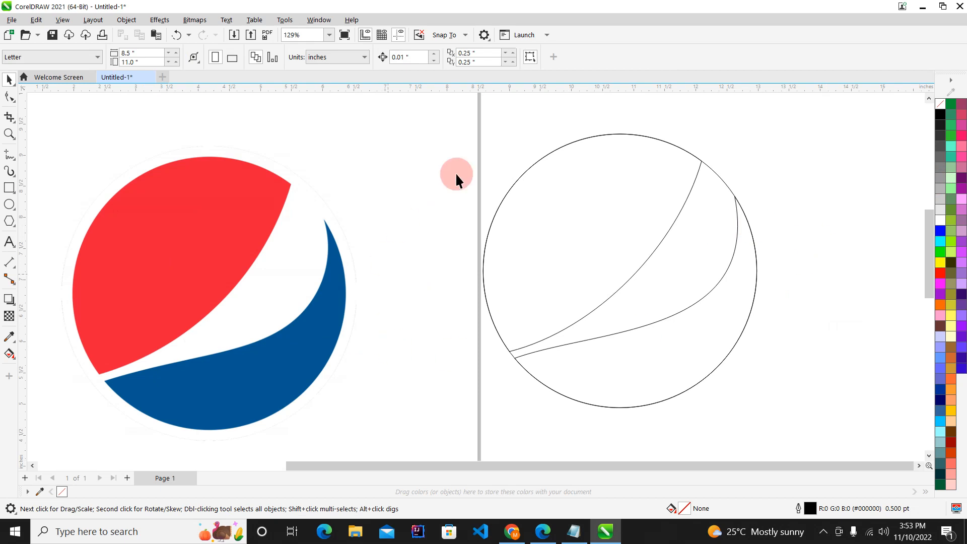
pyautogui.scroll(-3, 389, 292)
pyautogui.moveTo(385, 229); pyautogui.dragTo(343, 227)
pyautogui.click(512, 328)
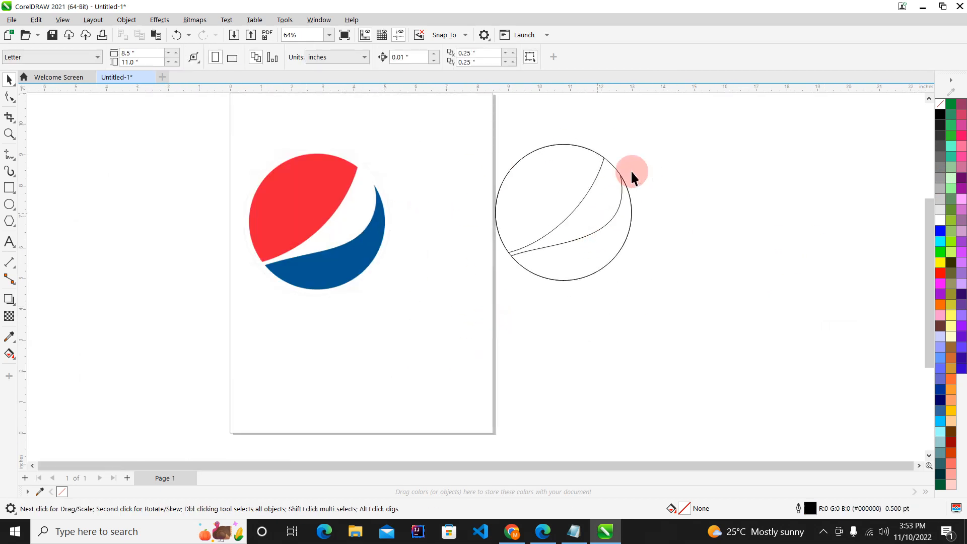
pyautogui.click(540, 342)
pyautogui.scroll(1, 640, 167)
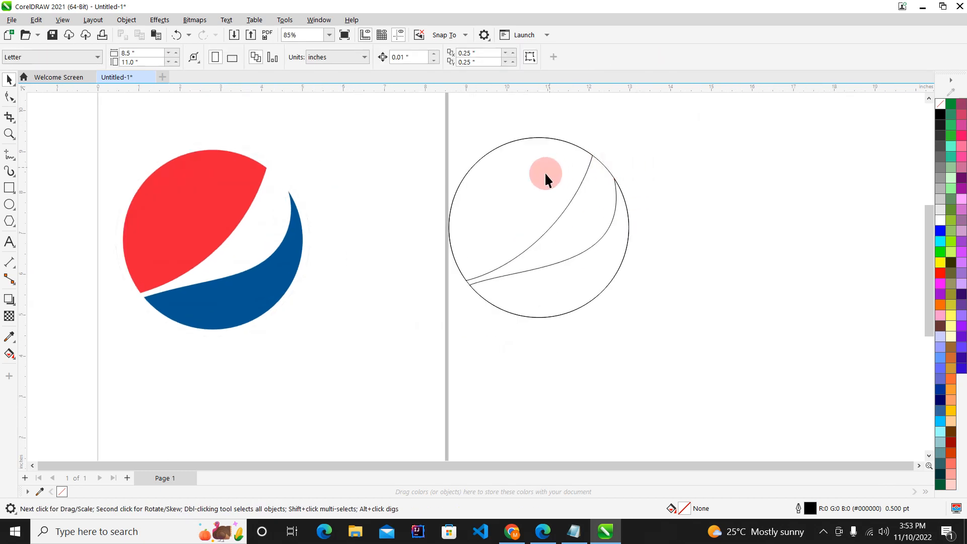
pyautogui.moveTo(470, 330); pyautogui.dragTo(472, 331)
pyautogui.scroll(-3, 559, 257)
pyautogui.moveTo(555, 260); pyautogui.dragTo(425, 362)
pyautogui.moveTo(379, 276); pyautogui.dragTo(432, 242)
pyautogui.moveTo(623, 158); pyautogui.dragTo(301, 437)
pyautogui.moveTo(449, 304); pyautogui.dragTo(425, 300)
pyautogui.click(569, 281)
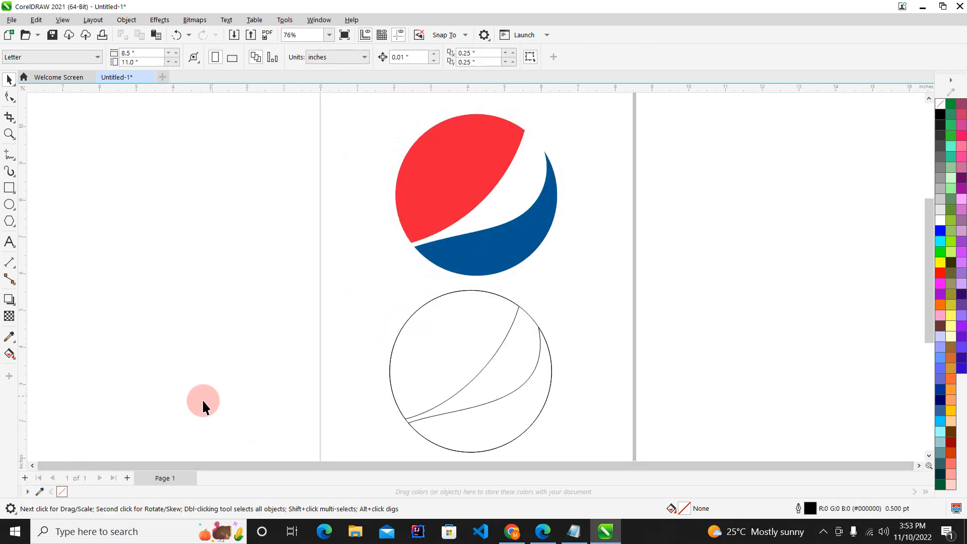
# - Sample the red of the reference image into the document palette
pyautogui.click(40, 491)
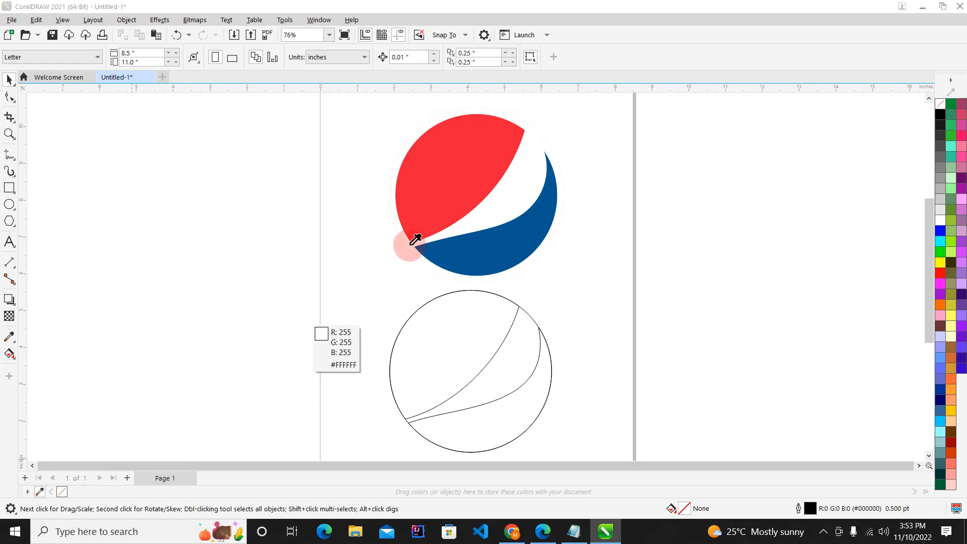
pyautogui.click(470, 150)
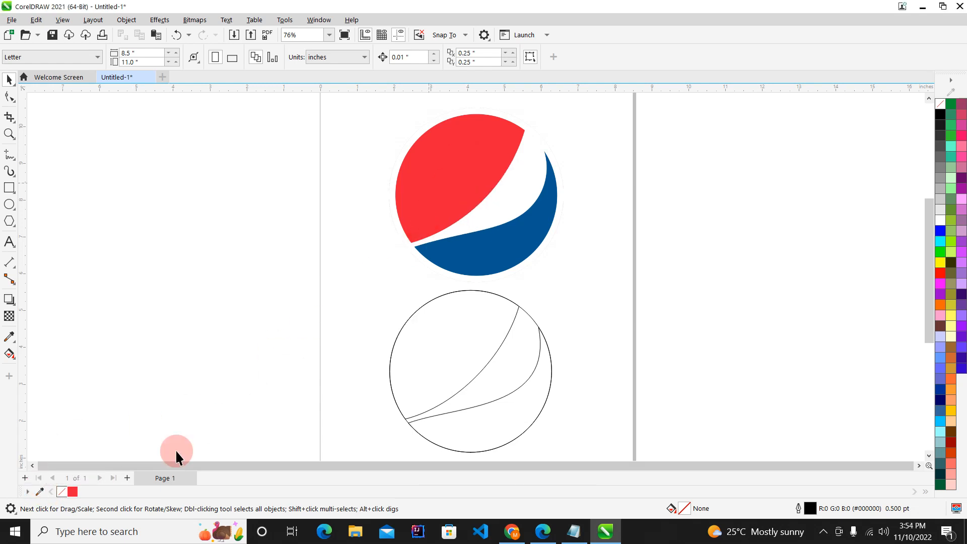
# - Sample the blue of the reference image into the document palette
pyautogui.click(41, 491)
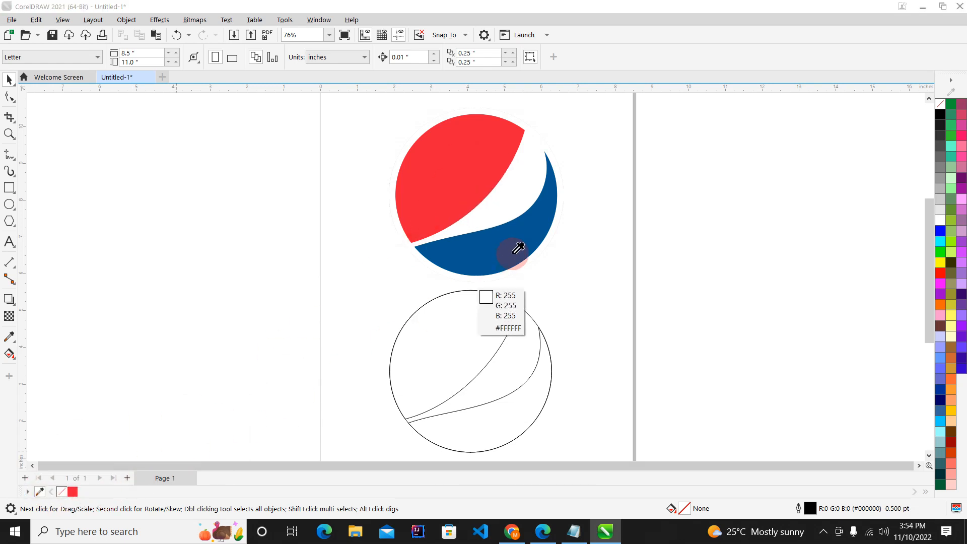
pyautogui.click(470, 252)
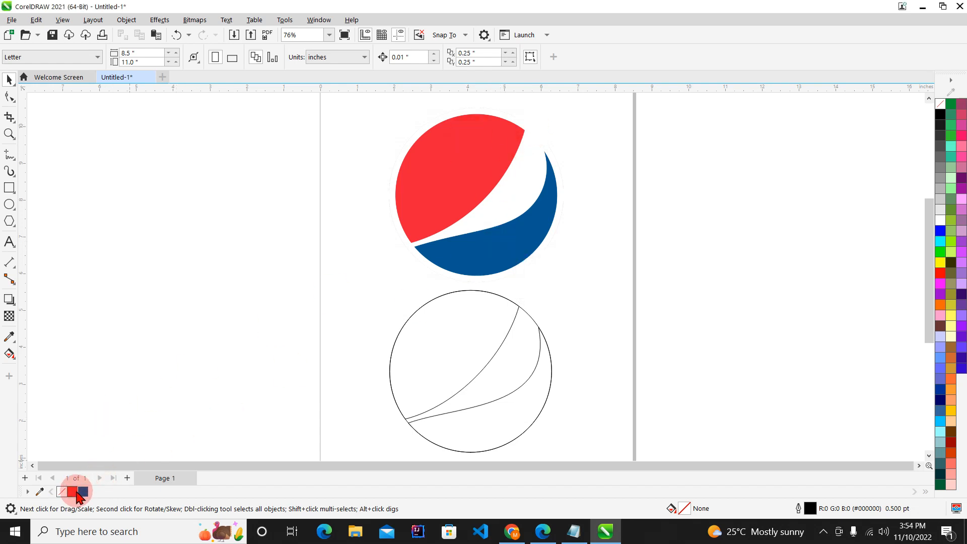
# - Fill the upper section of the traced globe with the sampled red and remove its outline
pyautogui.click(427, 343)
pyautogui.click(77, 492)
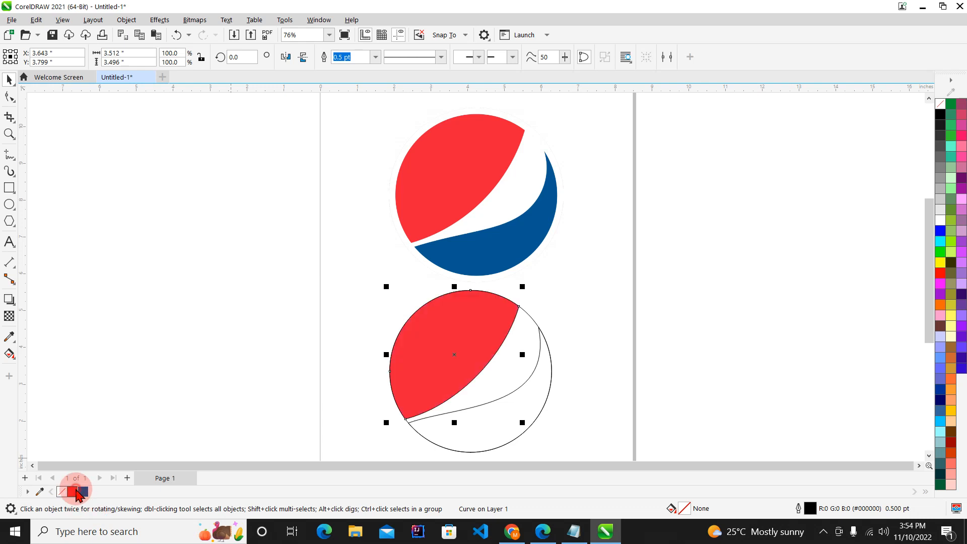
pyautogui.rightClick(938, 113)
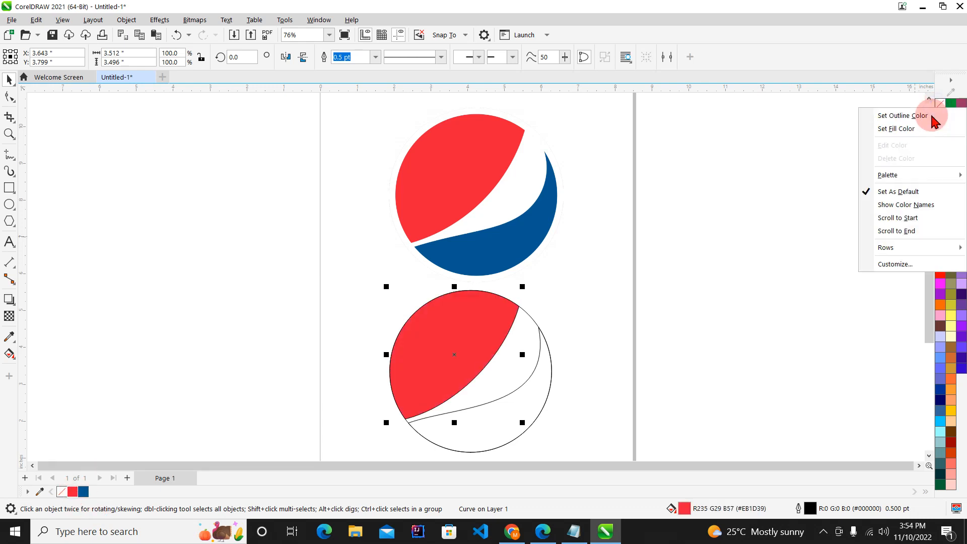
pyautogui.click(751, 240)
# - Fill the bottom section of the traced globe with the sampled blue and remove its outline
pyautogui.click(537, 402)
pyautogui.click(83, 492)
pyautogui.rightClick(945, 117)
pyautogui.click(792, 220)
pyautogui.click(612, 329)
# - Compare the colored tracing with the reference image above it, checking the sections and the remaining circle outline
pyautogui.scroll(-2, 490, 361)
pyautogui.scroll(2, 490, 361)
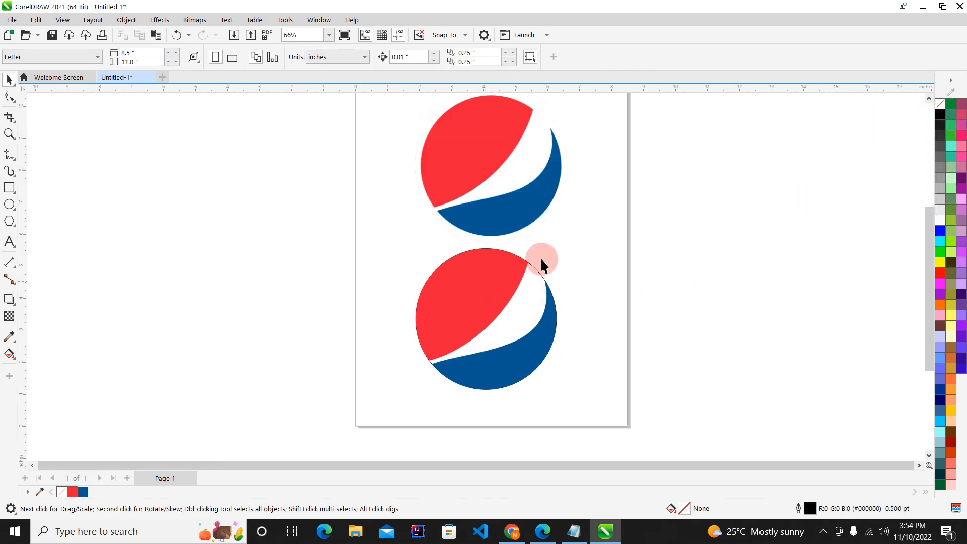
pyautogui.scroll(2, 519, 302)
pyautogui.scroll(-3, 512, 314)
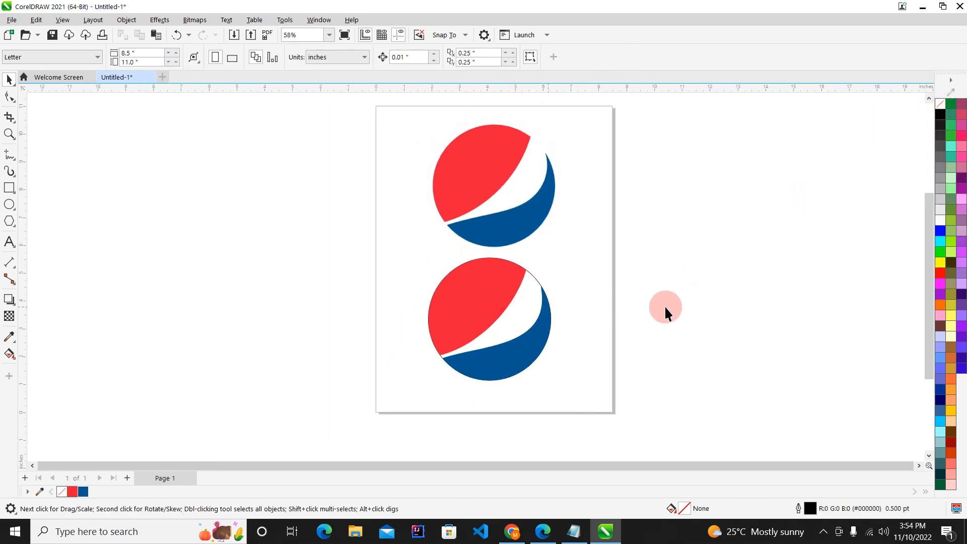
pyautogui.scroll(2, 536, 241)
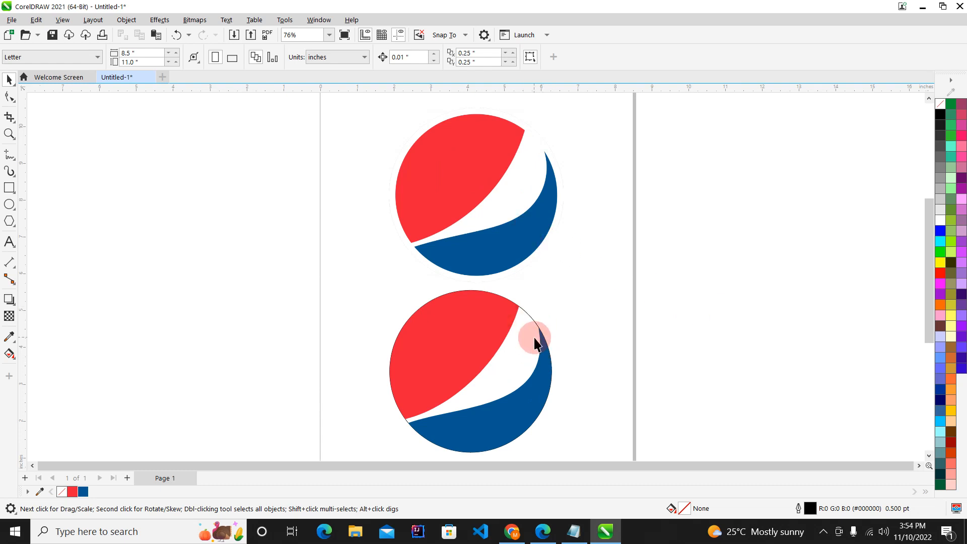
pyautogui.scroll(-2, 537, 344)
pyautogui.scroll(1, 496, 321)
# - Draw a rectangle about 9.57 by 12.11 inches over the whole page and fill it with Majestic Purple
pyautogui.click(9, 187)
pyautogui.scroll(-1, 277, 114)
pyautogui.moveTo(342, 119); pyautogui.dragTo(574, 411)
pyautogui.click(960, 245)
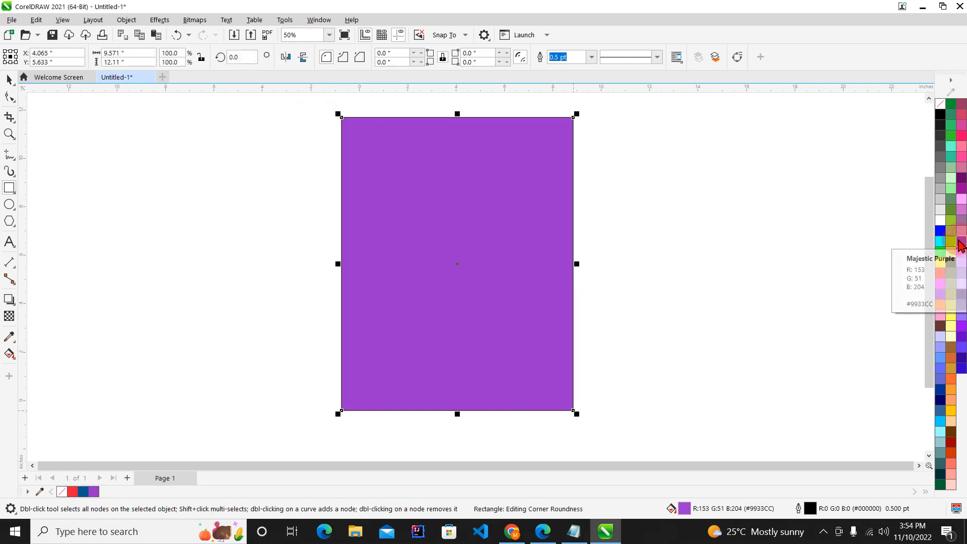
# - Send the purple rectangle behind the reference image and the traced globe, and clear the selection
pyautogui.hotkey('shift', 'pagedown')
pyautogui.click(9, 79)
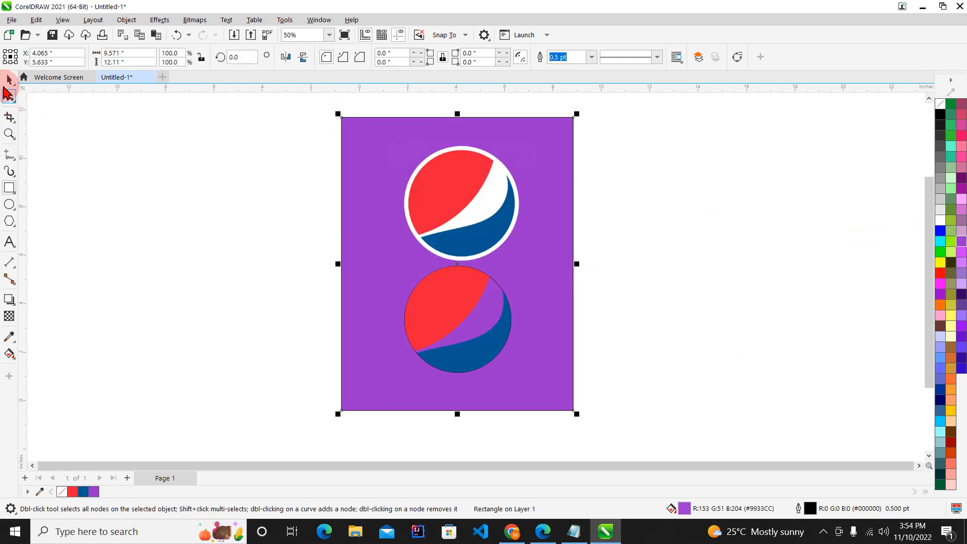
pyautogui.click(168, 216)
# - Fill the full circle of the traced globe with white
pyautogui.scroll(2, 482, 303)
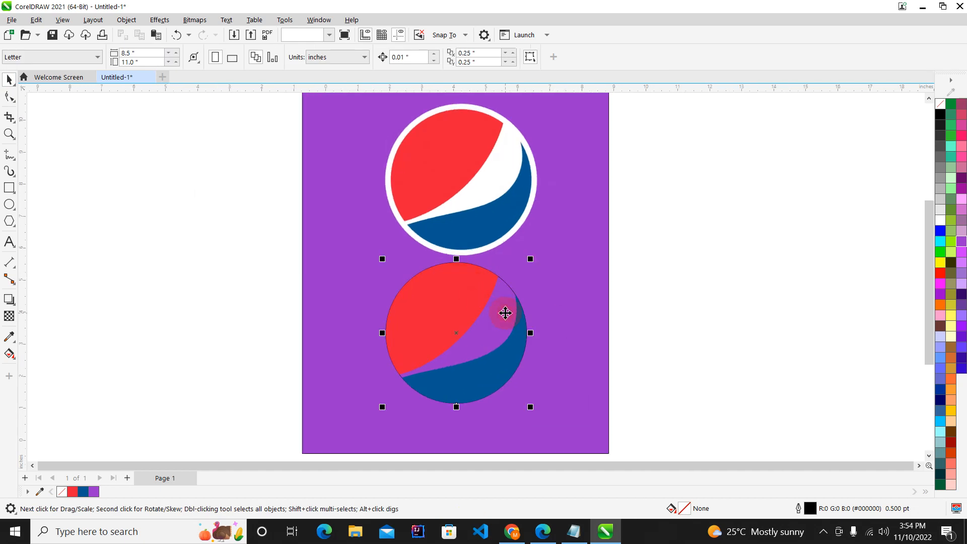
pyautogui.click(505, 313)
pyautogui.click(940, 221)
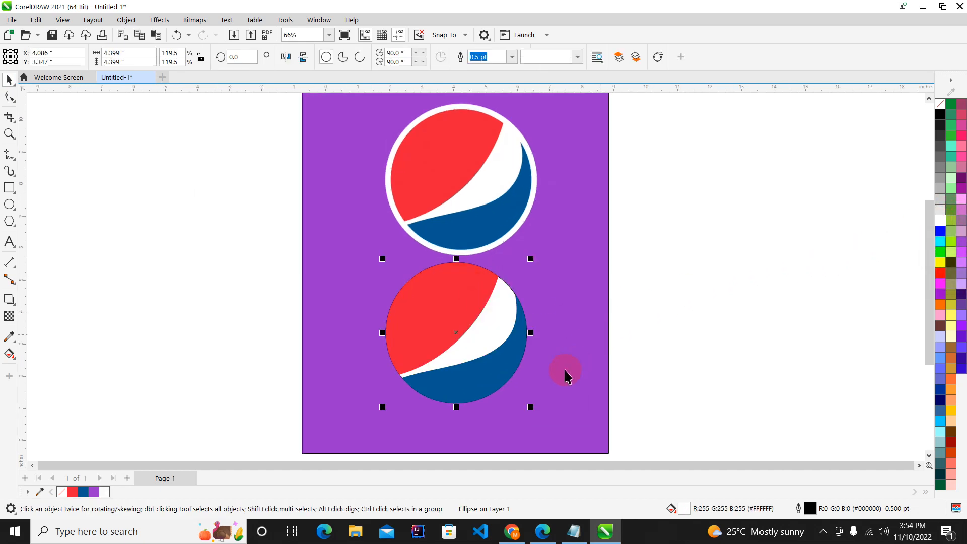
# - Give the traced globe's circle an 8 pt outline that sits behind the fill and scales with the object
pyautogui.press('F12')
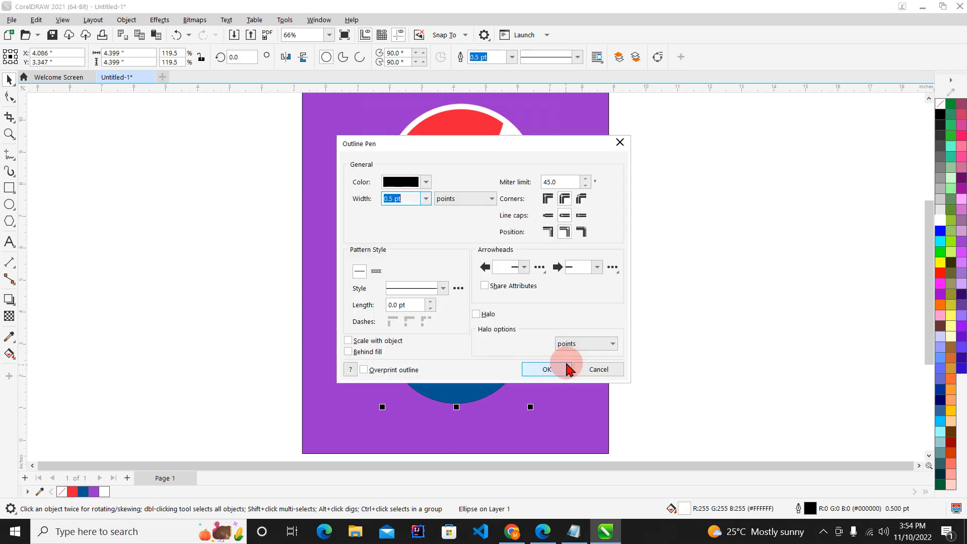
pyautogui.click(619, 144)
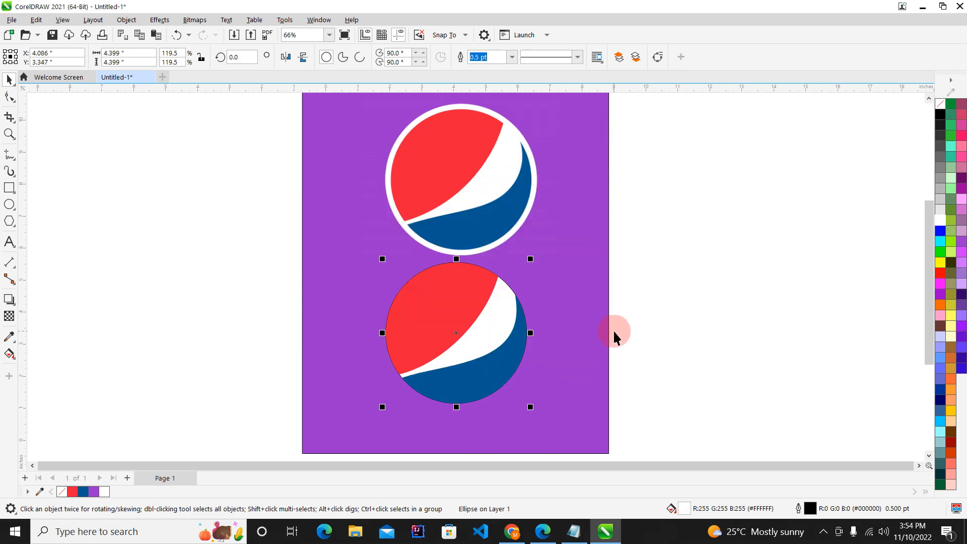
pyautogui.press('F12')
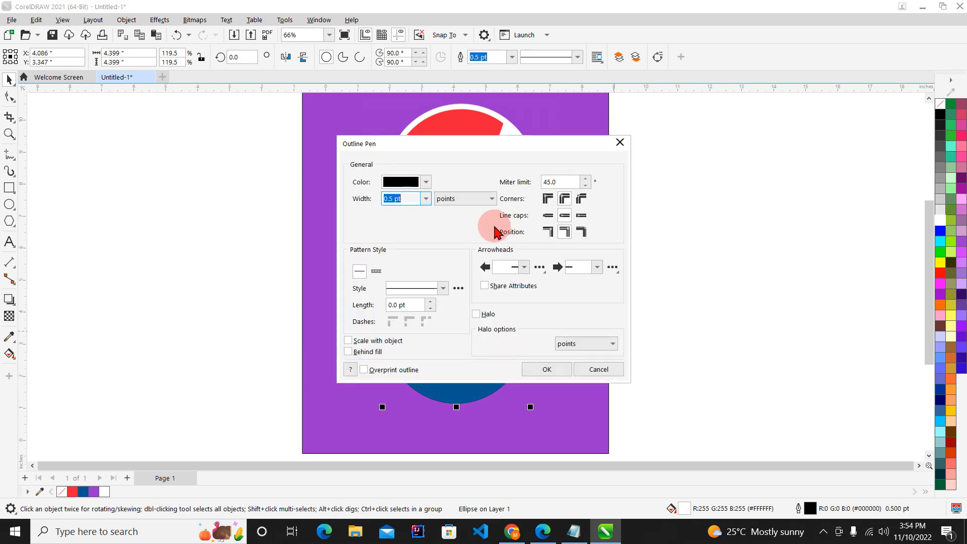
pyautogui.click(426, 198)
pyautogui.click(411, 262)
pyautogui.moveTo(428, 144); pyautogui.dragTo(660, 97)
pyautogui.click(658, 152)
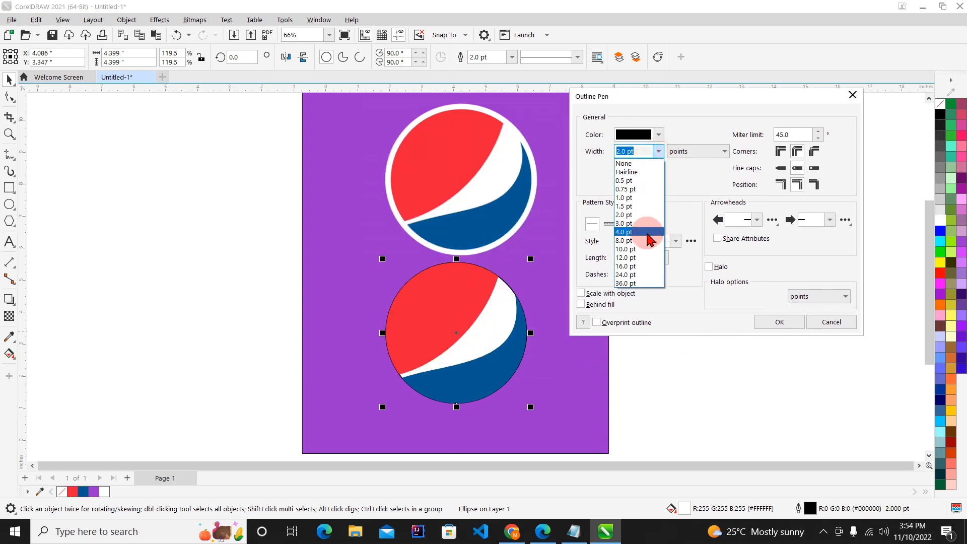
pyautogui.click(649, 233)
pyautogui.click(597, 305)
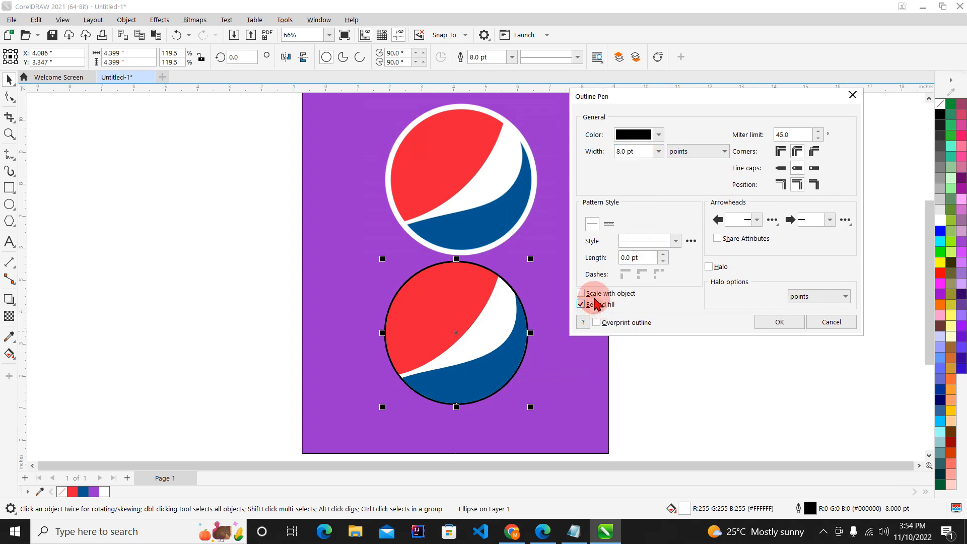
# - Try outline widths of 16, 36 and 24 pt on the circle, and settle on 20 pt
pyautogui.click(658, 151)
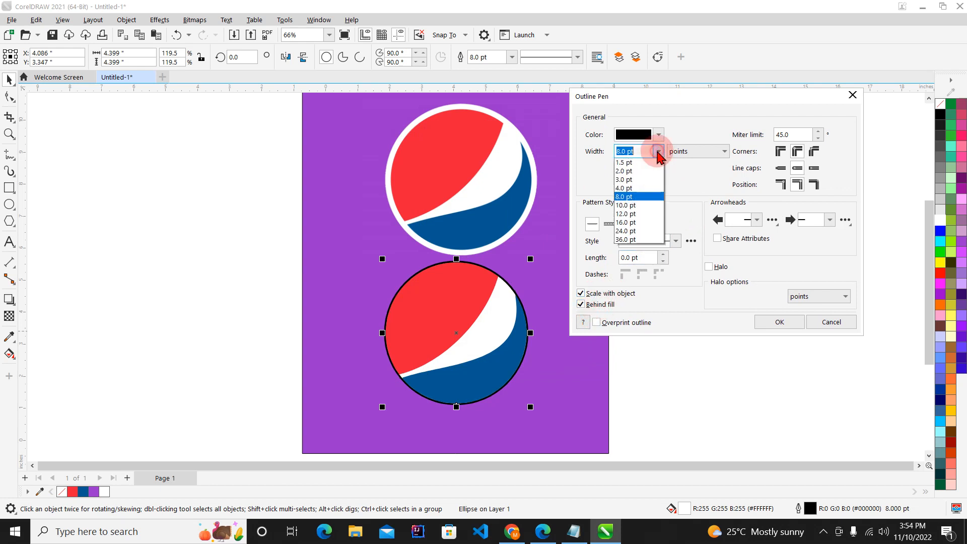
pyautogui.click(644, 272)
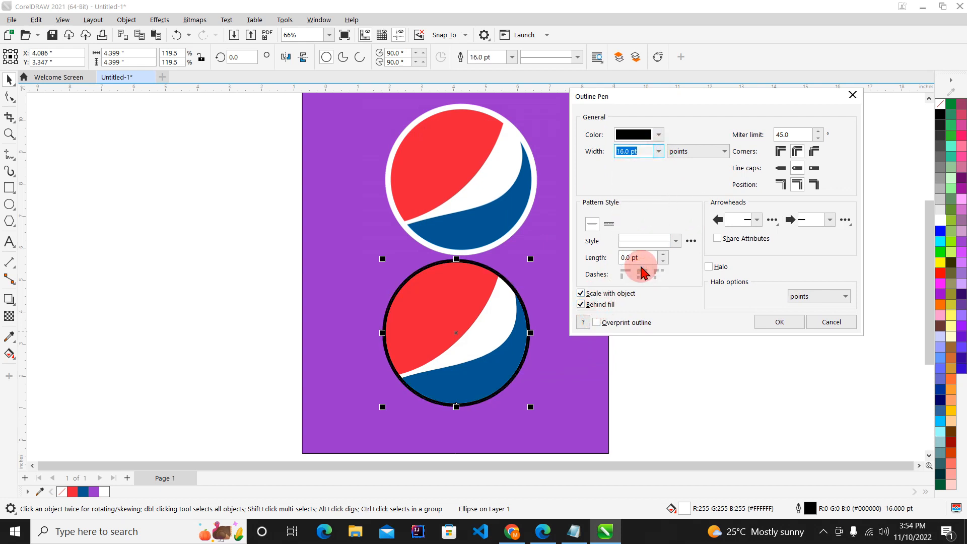
pyautogui.click(658, 151)
pyautogui.click(630, 274)
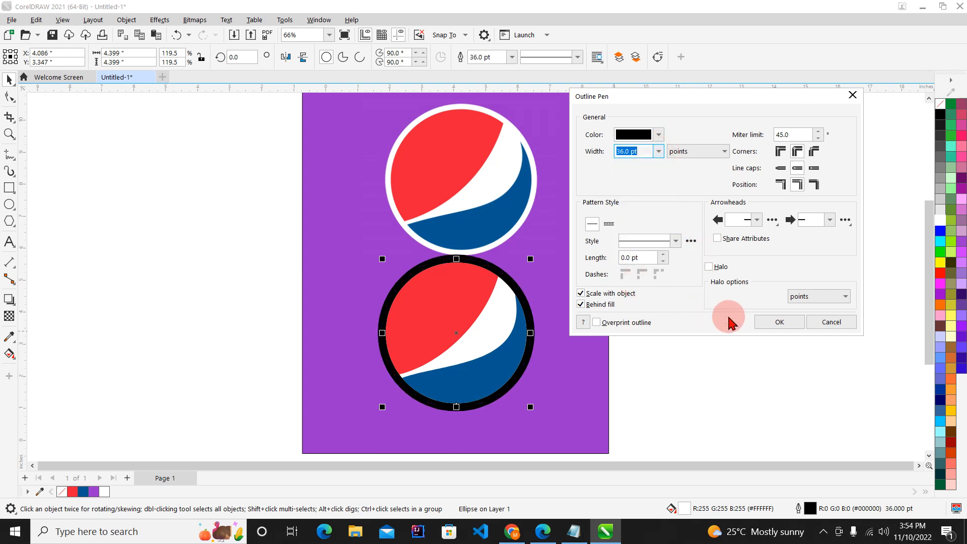
pyautogui.click(659, 151)
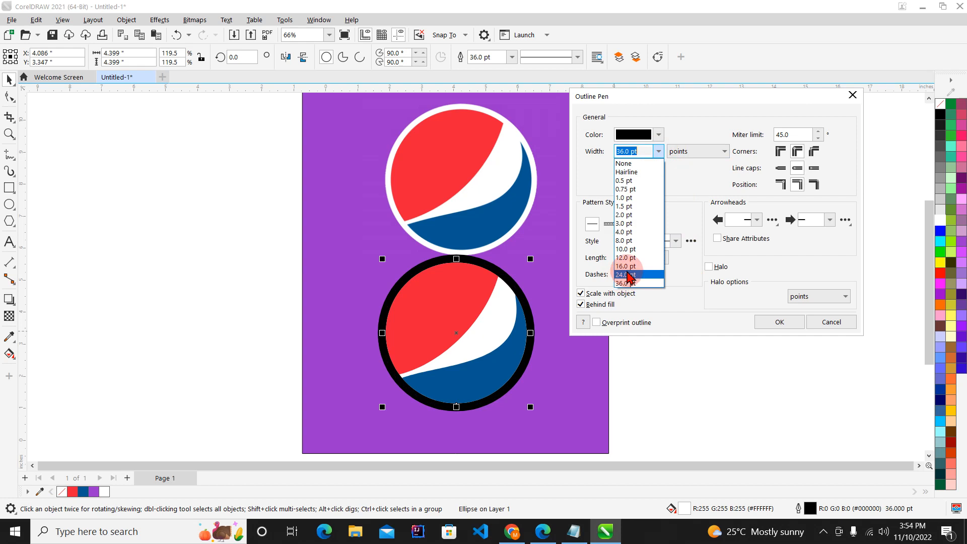
pyautogui.click(627, 275)
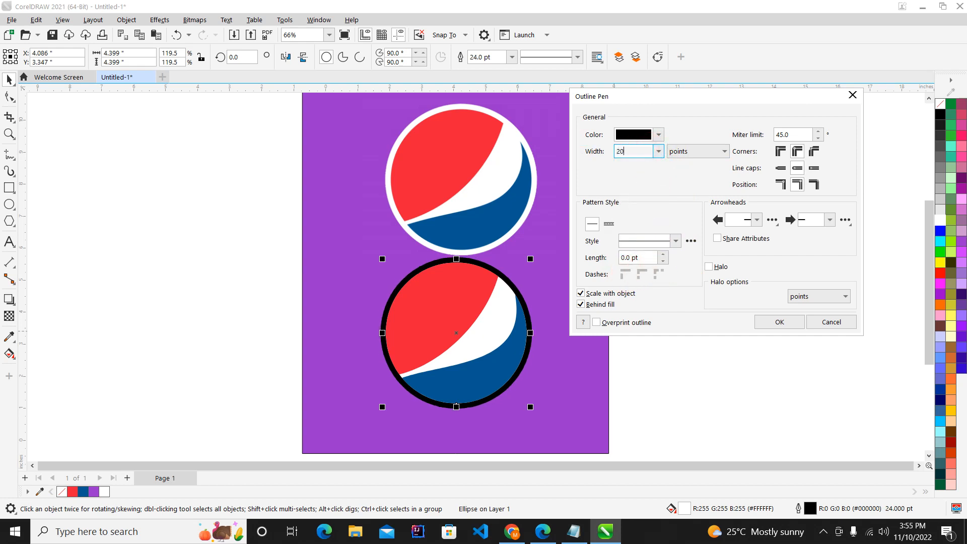
pyautogui.press('Escape')
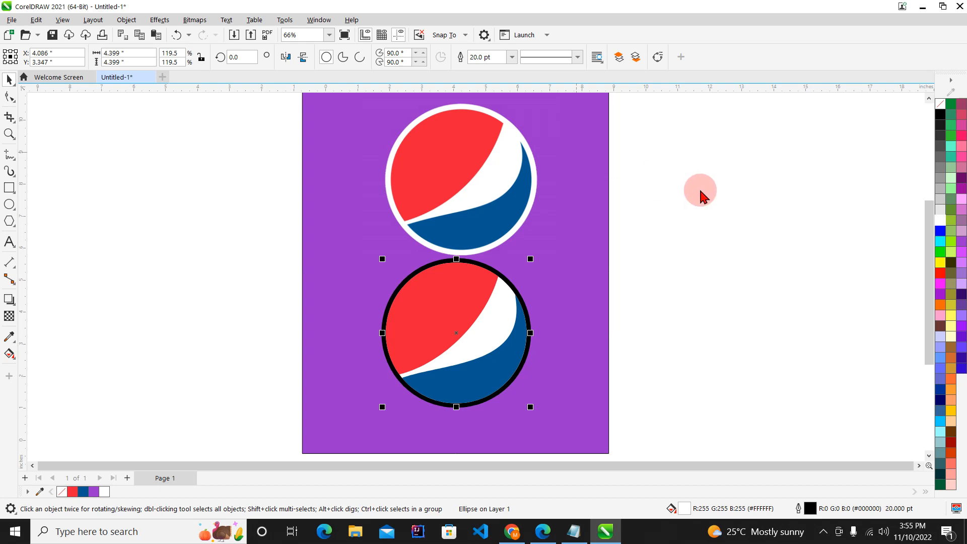
# - Set the outline color of the traced globe's circle to white
pyautogui.press('F12')
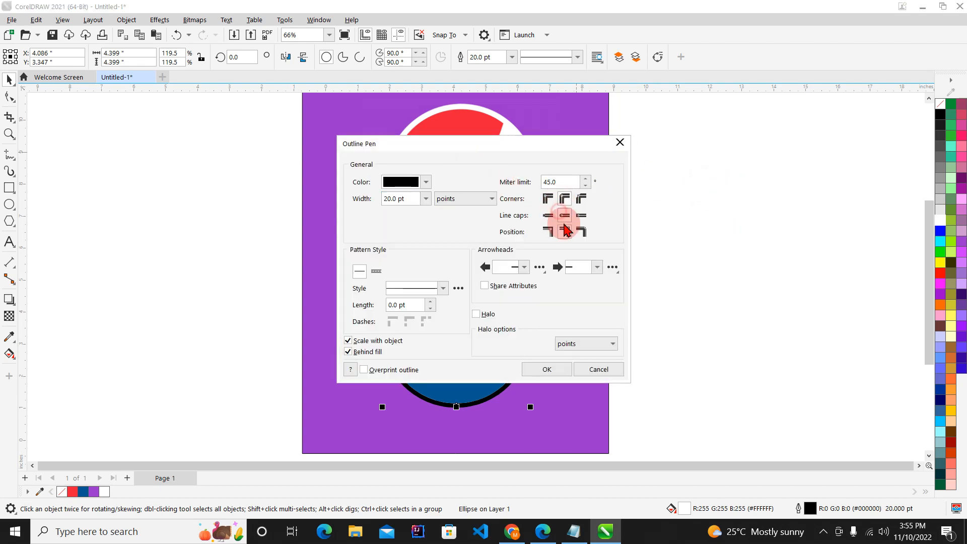
pyautogui.click(537, 369)
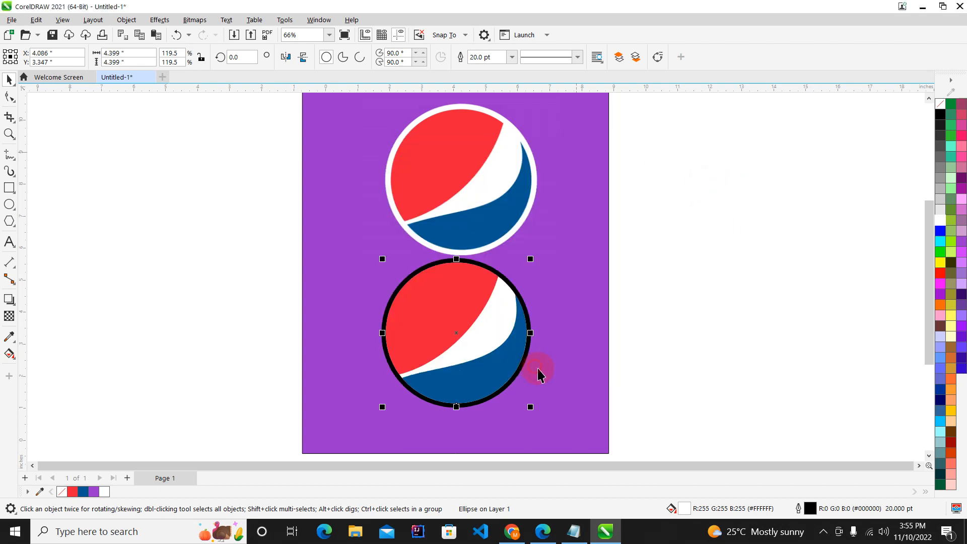
pyautogui.rightClick(939, 217)
pyautogui.click(936, 218)
pyautogui.rightClick(940, 218)
# - Try a bright blue fill on the traced globe's circle and undo it
pyautogui.click(939, 228)
pyautogui.click(768, 268)
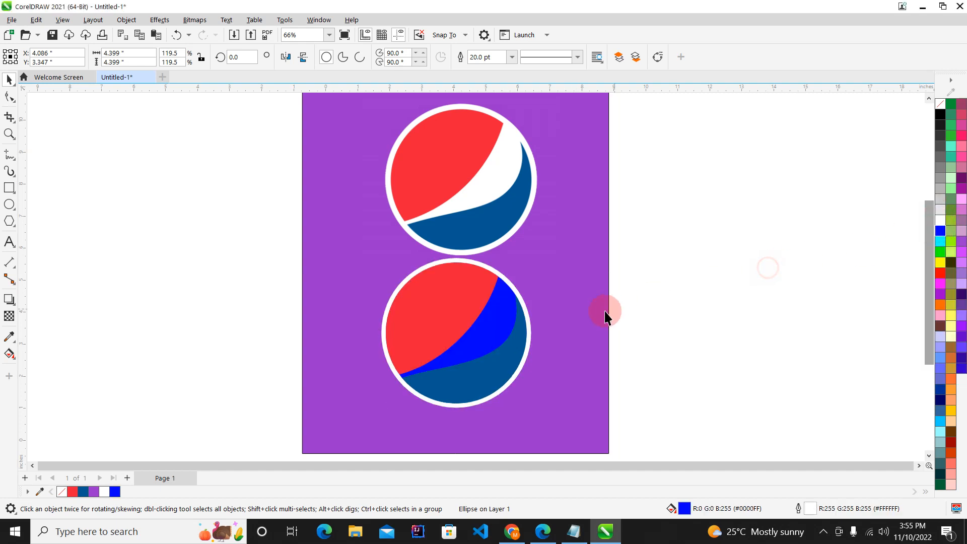
pyautogui.scroll(-2, 580, 319)
pyautogui.scroll(2, 527, 328)
pyautogui.hotkey('ctrl', 'z')
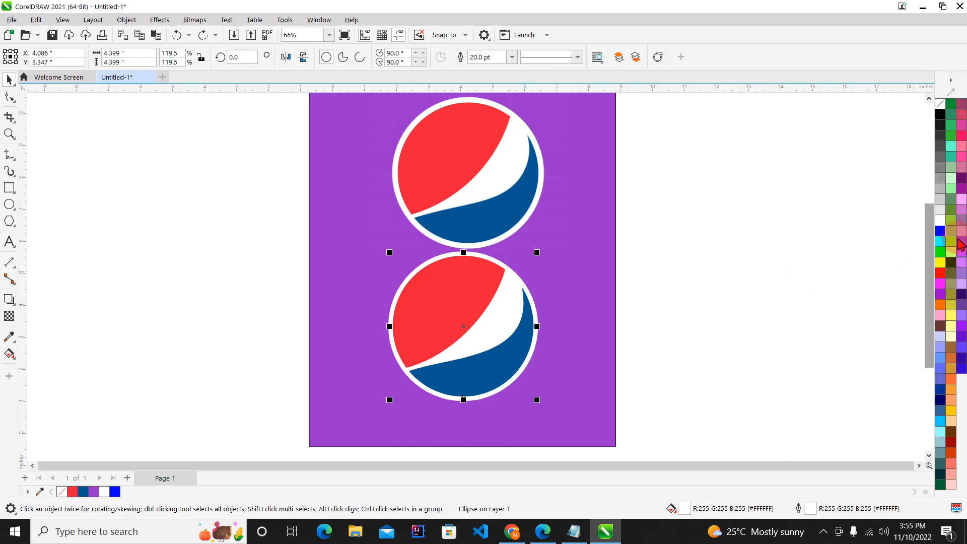
# - Reapply white to the circle's outline and clear the selection
pyautogui.rightClick(943, 220)
pyautogui.click(892, 231)
pyautogui.click(772, 254)
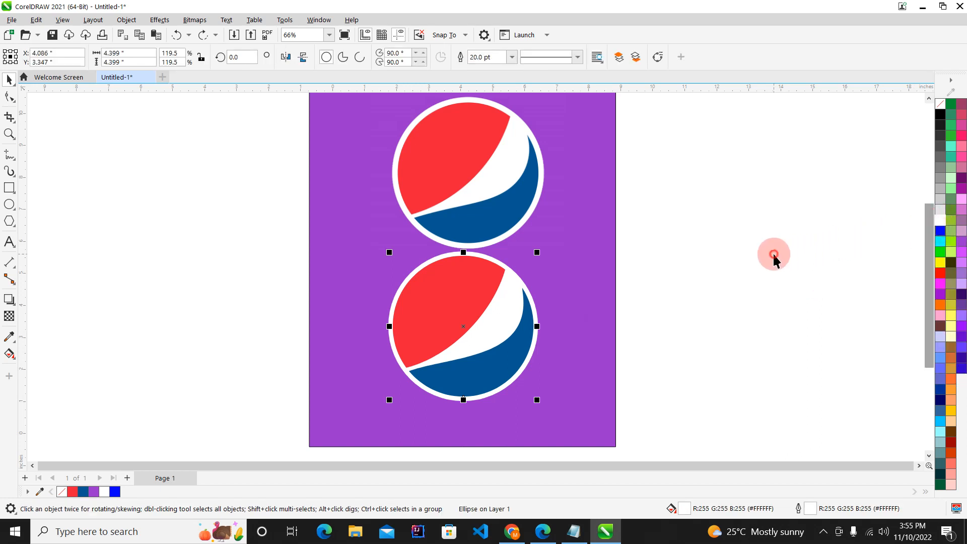
# - Move the reference image up and slightly to the left to separate it from the traced globe
pyautogui.scroll(2, 472, 385)
pyautogui.scroll(1, 535, 234)
pyautogui.scroll(-3, 479, 337)
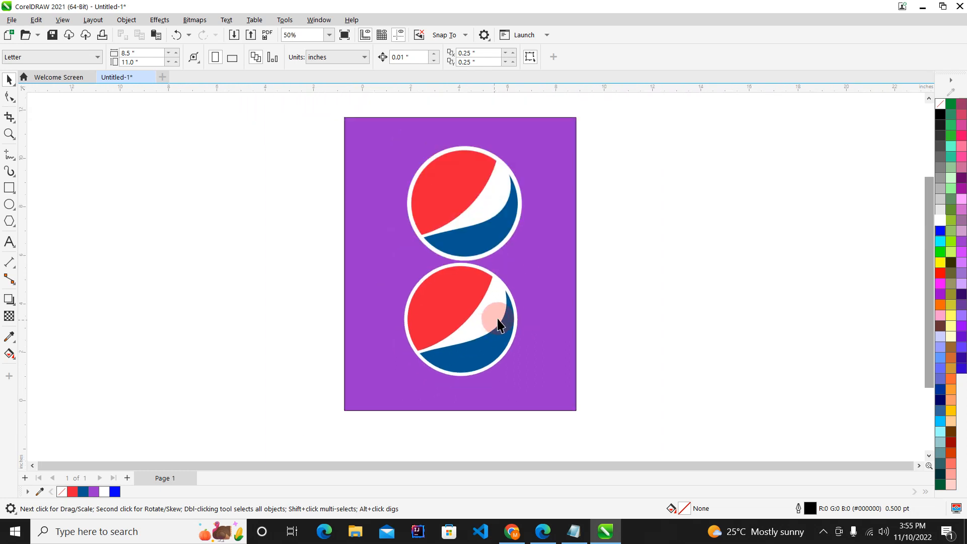
pyautogui.scroll(1, 549, 335)
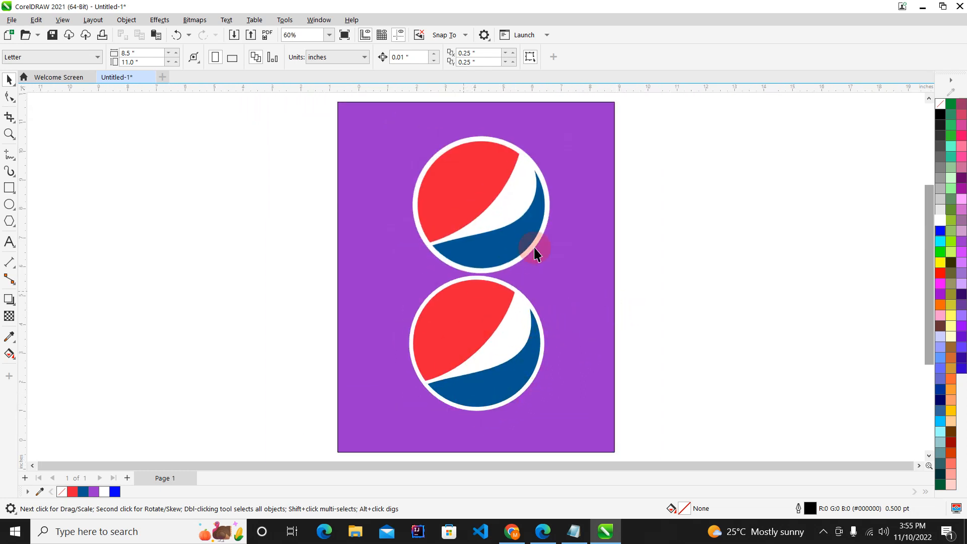
pyautogui.click(478, 197)
pyautogui.moveTo(494, 210); pyautogui.dragTo(466, 186)
# - Swap the traced globe's colors, filling the upper section with the sampled blue and the bottom section with the sampled red
pyautogui.moveTo(490, 319); pyautogui.dragTo(572, 307)
pyautogui.hotkey('ctrl', 'z')
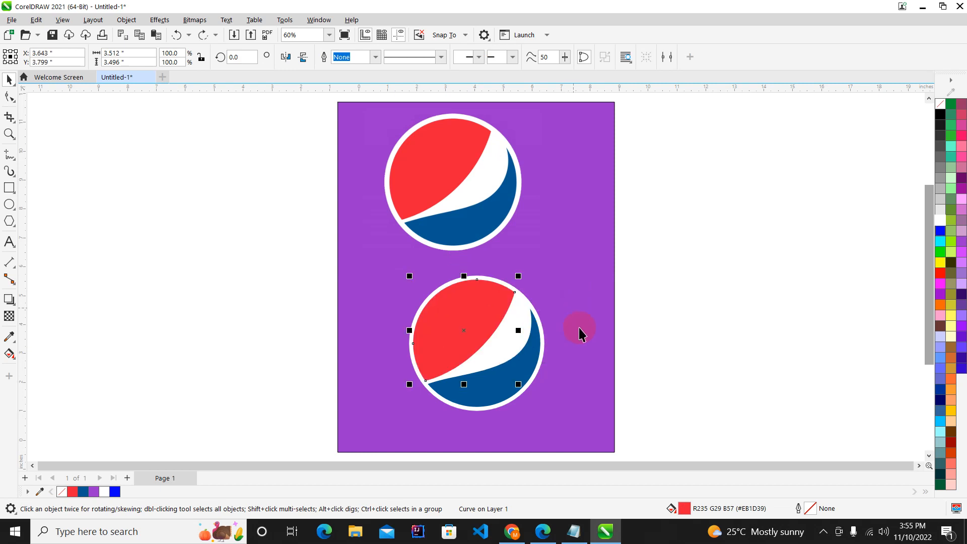
pyautogui.click(85, 492)
pyautogui.click(73, 492)
pyautogui.click(449, 267)
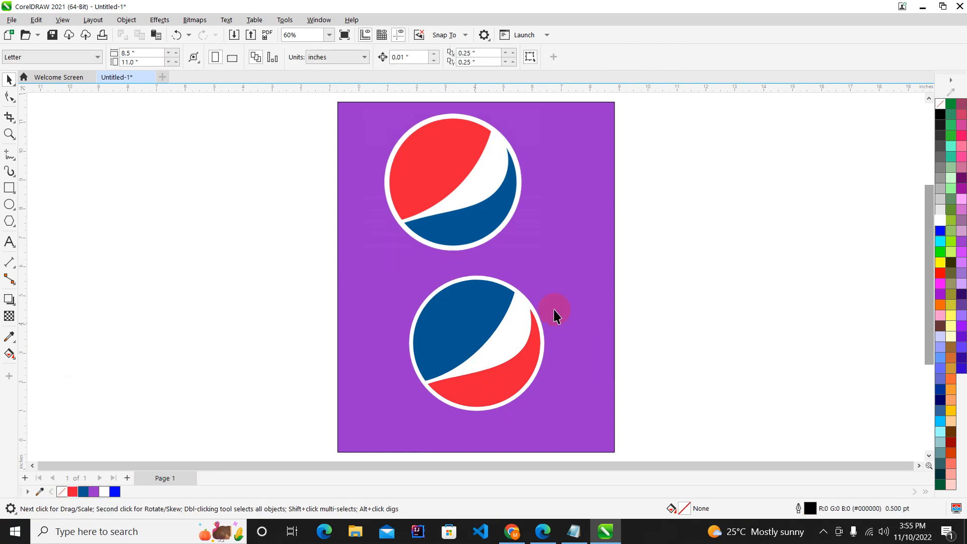
# - Move the reference image slightly to the right so it sits directly above the traced globe
pyautogui.moveTo(483, 192); pyautogui.dragTo(505, 195)
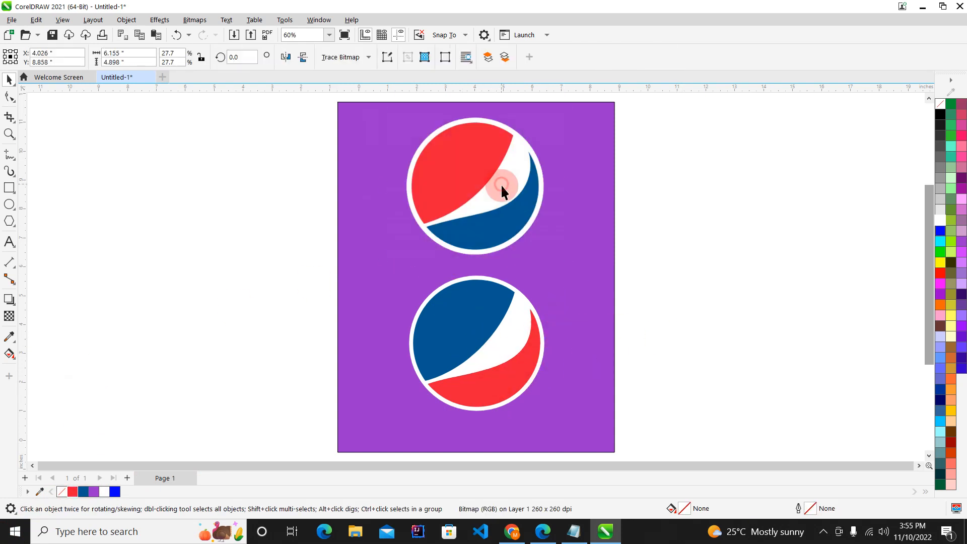
pyautogui.click(709, 285)
# - Restore the traced globe's colors, with the sampled red in the upper section and the sampled blue in the bottom section
pyautogui.click(474, 308)
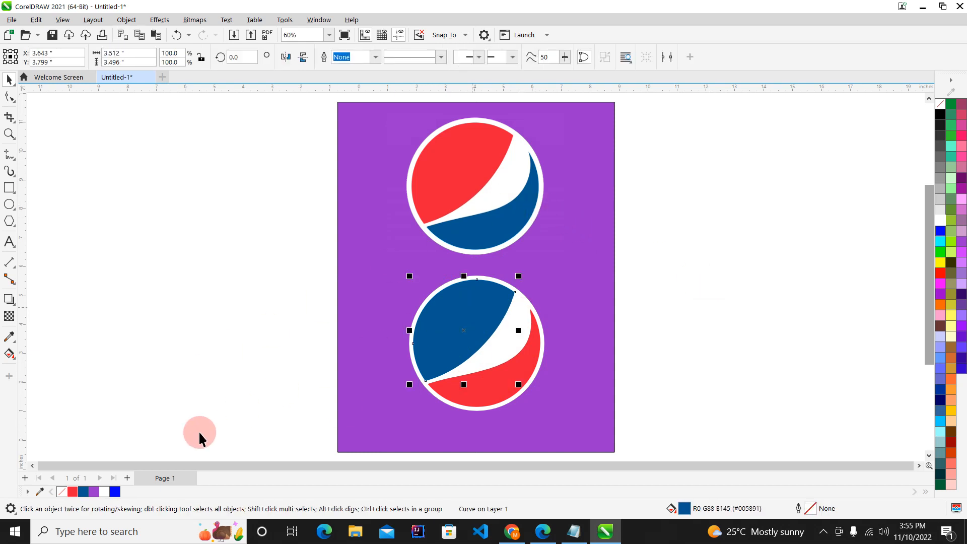
pyautogui.click(73, 492)
pyautogui.click(517, 373)
pyautogui.click(85, 491)
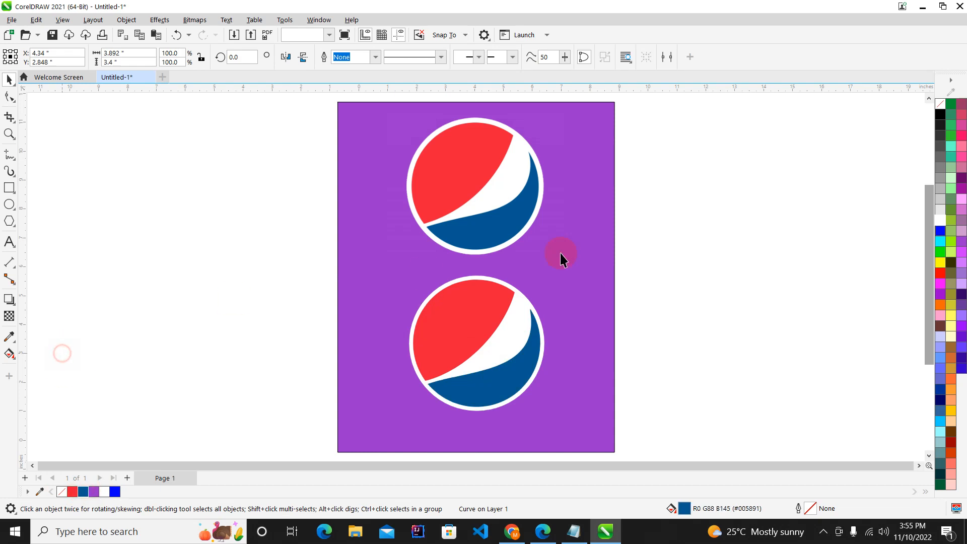
# - Recolor the background rectangle behind both globes from the palette, trying yellow and settling on bright blue
pyautogui.click(625, 242)
pyautogui.click(606, 239)
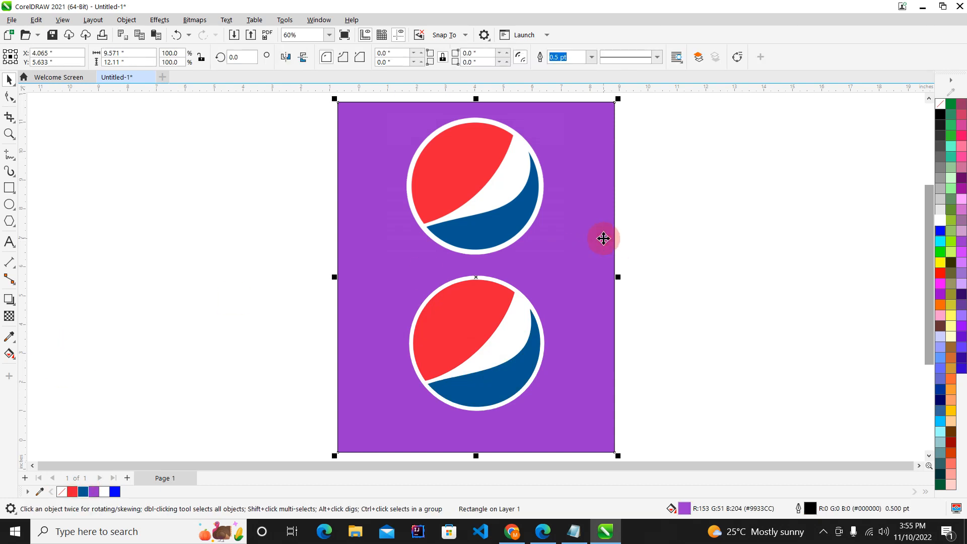
pyautogui.click(940, 262)
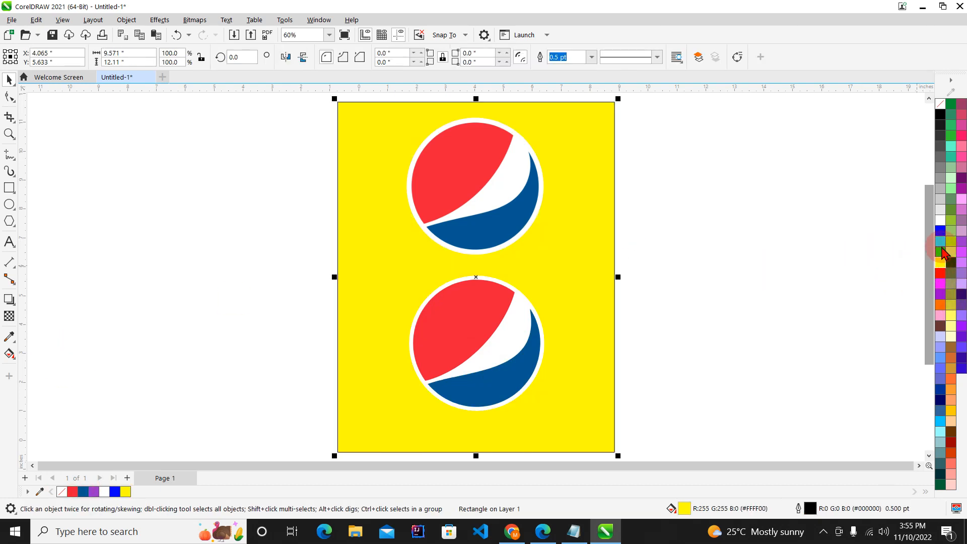
pyautogui.click(940, 230)
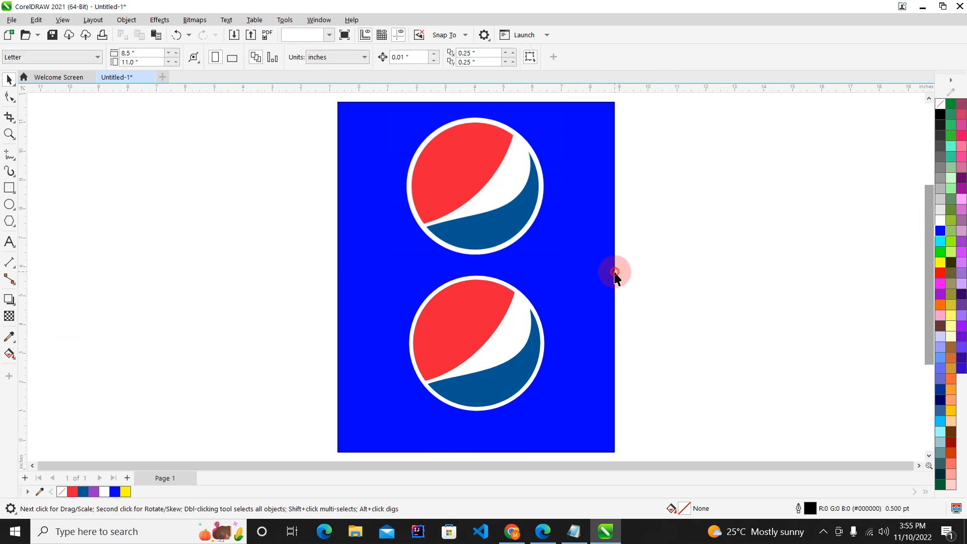
# - Narrow the blue background rectangle equally from both sides and raise its bottom edge closer to the lower globe
pyautogui.moveTo(618, 278); pyautogui.dragTo(582, 280)
pyautogui.click(602, 235)
pyautogui.click(522, 430)
pyautogui.moveTo(480, 453); pyautogui.dragTo(479, 429)
pyautogui.click(658, 336)
# - Examine the edge sharpness of the traced globe's blue section at extreme magnification
pyautogui.press('z')
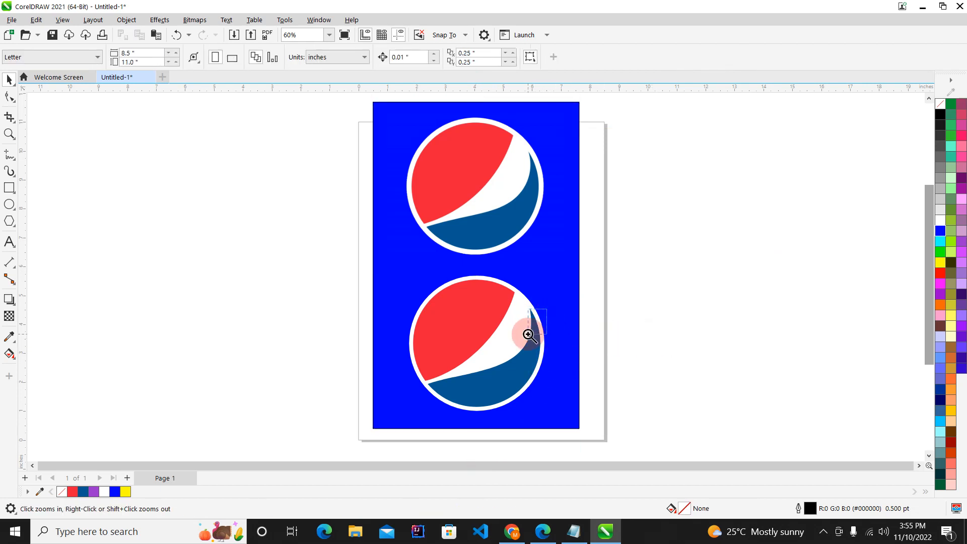
pyautogui.moveTo(528, 334); pyautogui.dragTo(524, 341)
pyautogui.moveTo(564, 272); pyautogui.dragTo(503, 330)
pyautogui.moveTo(401, 312); pyautogui.dragTo(317, 351)
pyautogui.moveTo(851, 186); pyautogui.dragTo(483, 348)
pyautogui.moveTo(572, 257); pyautogui.dragTo(210, 371)
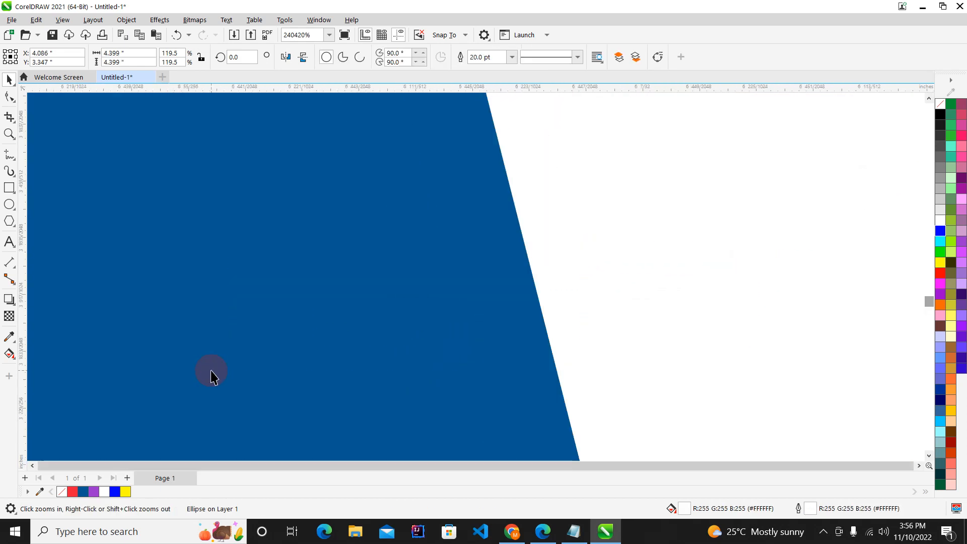
pyautogui.press('F4')
# - Examine the same blue edge on the reference bitmap at extreme magnification to compare its pixelation with the traced vector
pyautogui.click(531, 169)
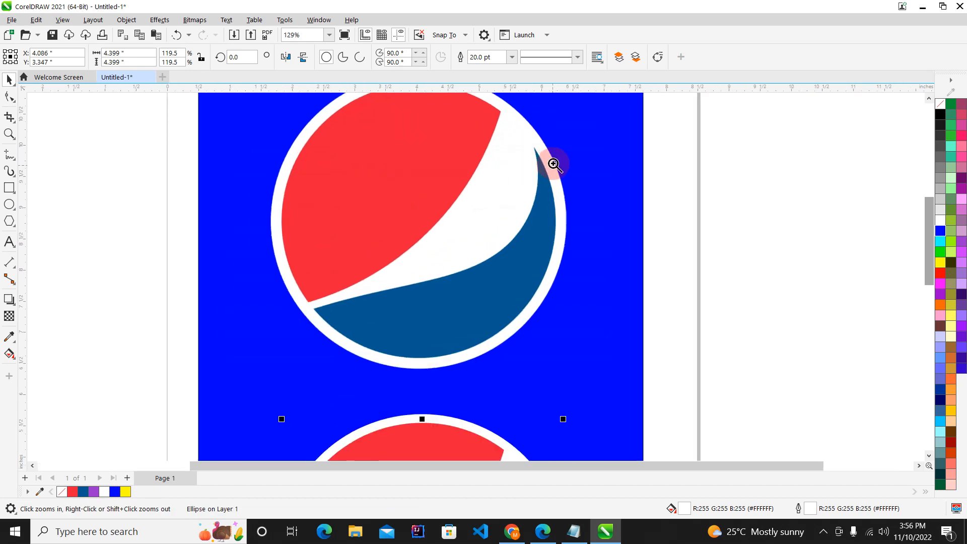
pyautogui.moveTo(559, 180)
pyautogui.mouseDown()
pyautogui.moveTo(540, 194)
pyautogui.moveTo(526, 246)
pyautogui.moveTo(282, 342)
pyautogui.mouseUp()
pyautogui.moveTo(655, 205); pyautogui.dragTo(358, 319)
pyautogui.moveTo(697, 188); pyautogui.dragTo(400, 289)
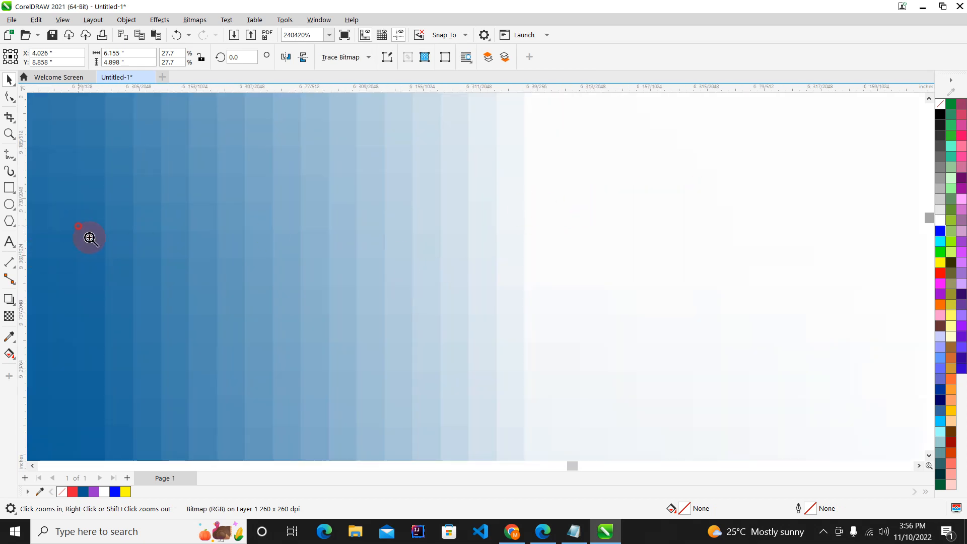
pyautogui.moveTo(171, 303); pyautogui.dragTo(172, 302)
pyautogui.press('F4')
pyautogui.click(676, 252)
# - Switch to the untitled Notepad note about downloading the CDR file
pyautogui.scroll(-2, 520, 278)
pyautogui.click(505, 334)
pyautogui.click(615, 306)
pyautogui.click(574, 532)
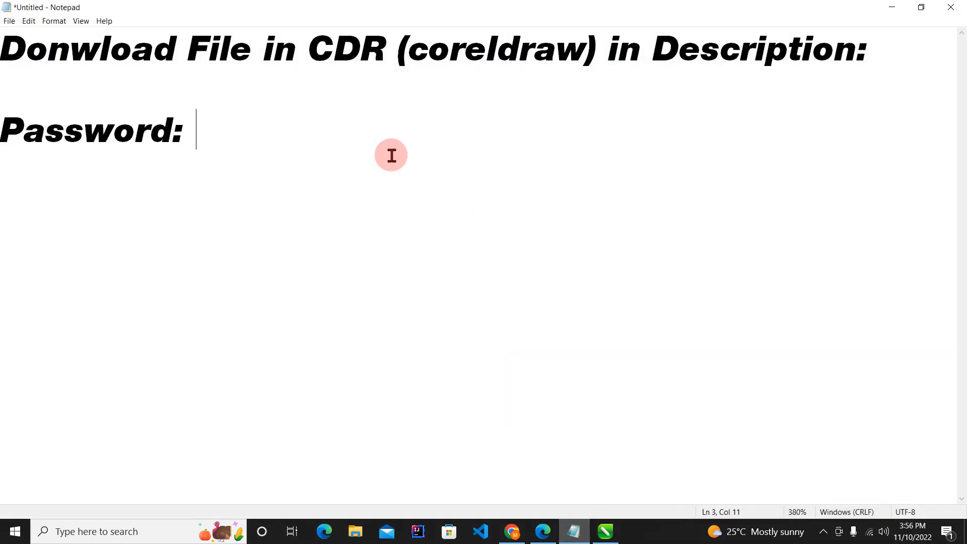